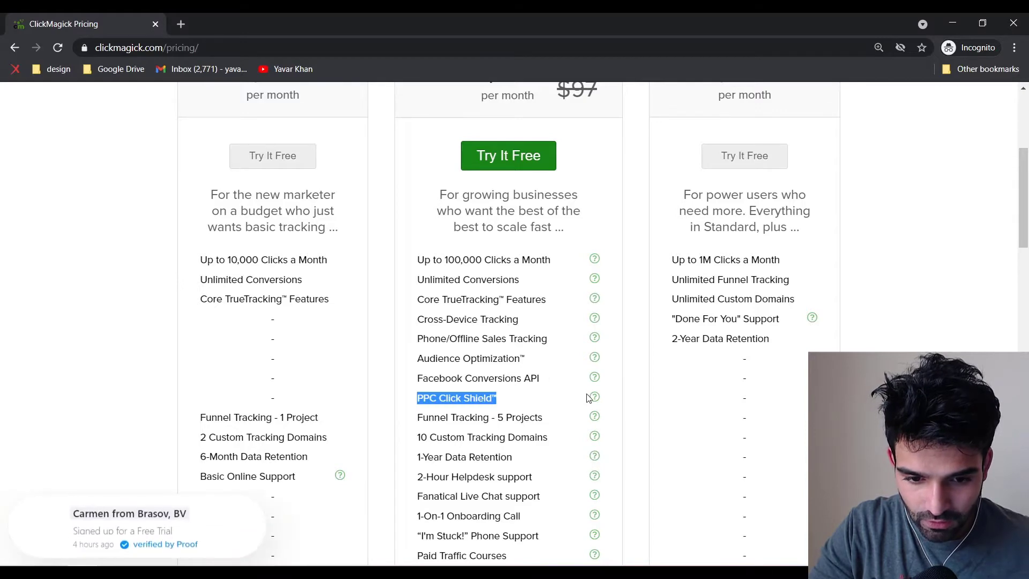
- Read the PPC Click Shield help popup, scroll the pricing table, then bring up the email snip
left_click(594, 397)
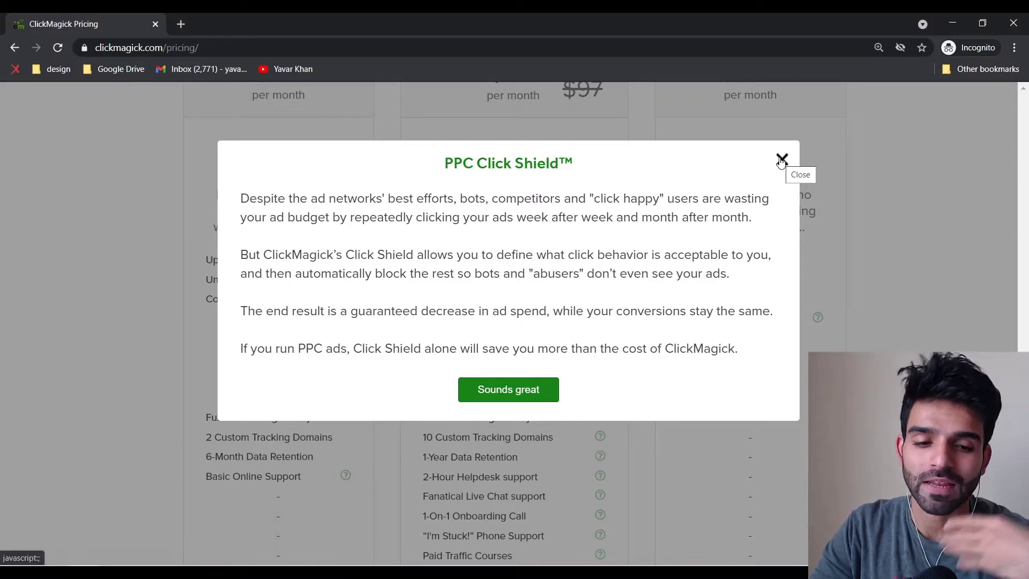
left_click(781, 159)
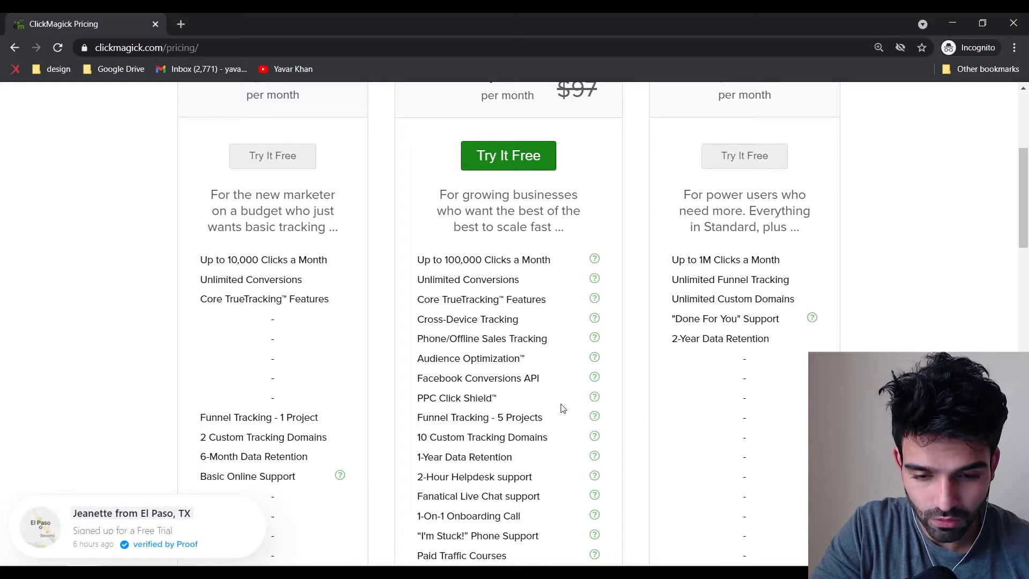
scroll(538, 139, "up", 5)
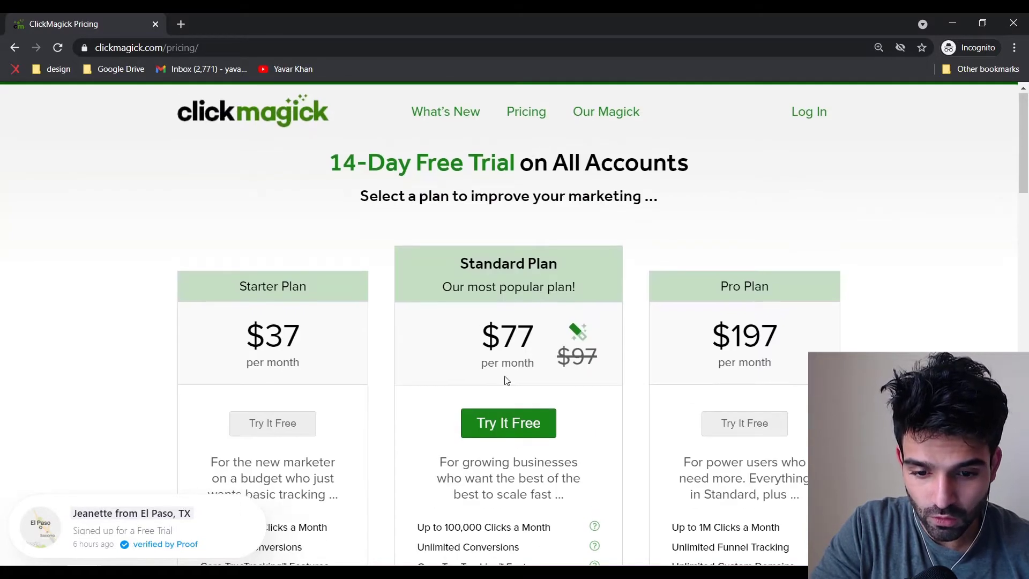
scroll(505, 390, "down", 2)
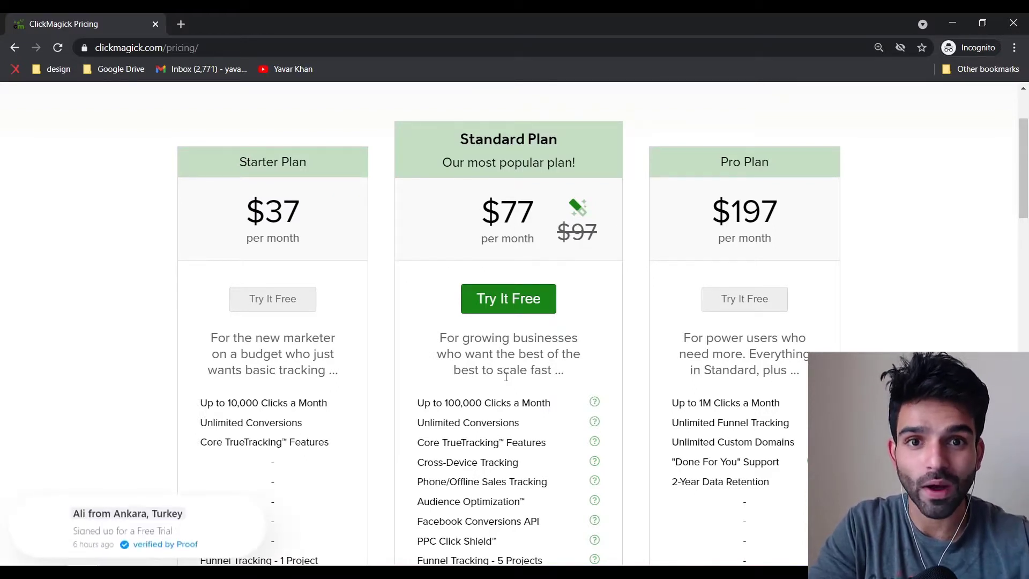
key("alt+Tab")
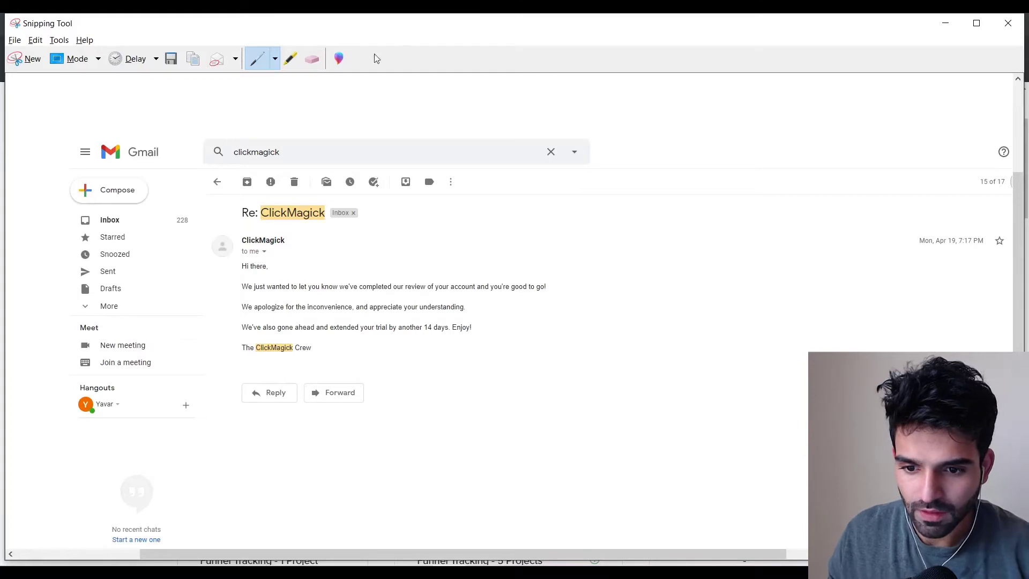
- Circle the email body and the 14-day trial extension sentence in red, then close the snip
mouse_move(212, 257)
left_mouse_down()
mouse_move(452, 262)
mouse_move(624, 345)
mouse_move(370, 369)
mouse_move(200, 279)
mouse_move(259, 253)
left_mouse_up()
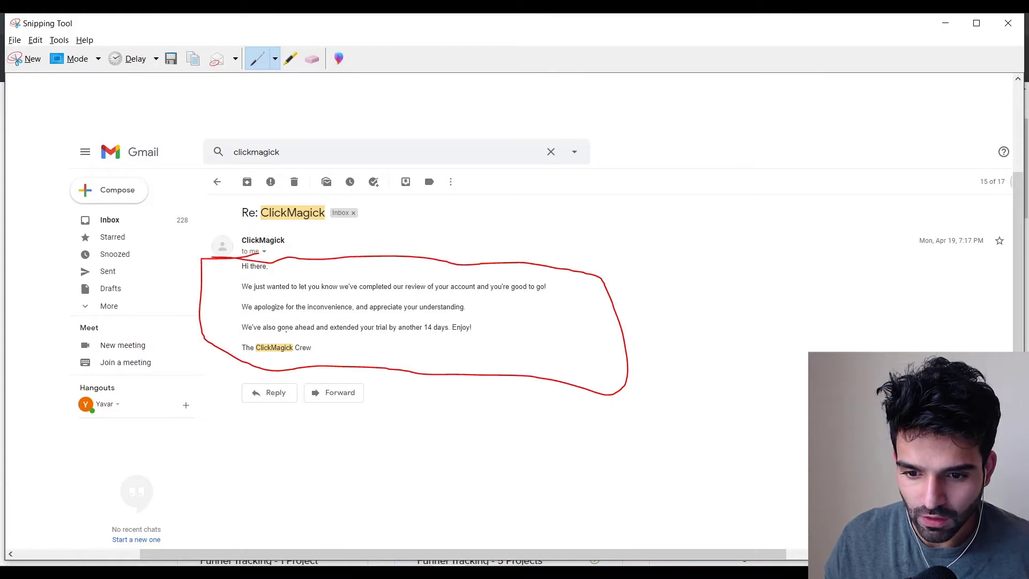
mouse_move(286, 332)
left_mouse_down()
mouse_move(462, 341)
mouse_move(492, 317)
mouse_move(241, 311)
mouse_move(299, 337)
left_mouse_up()
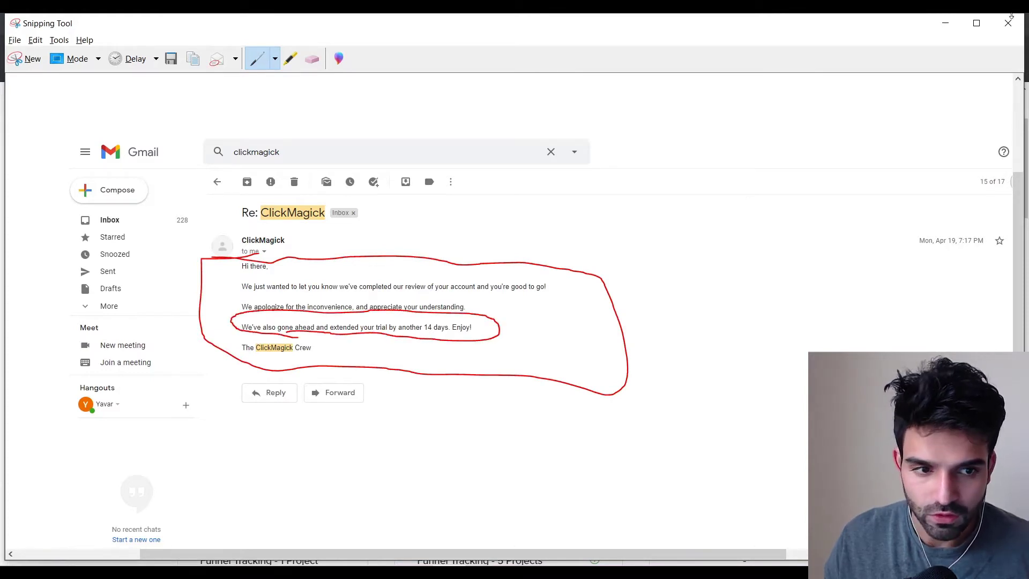
left_click(945, 23)
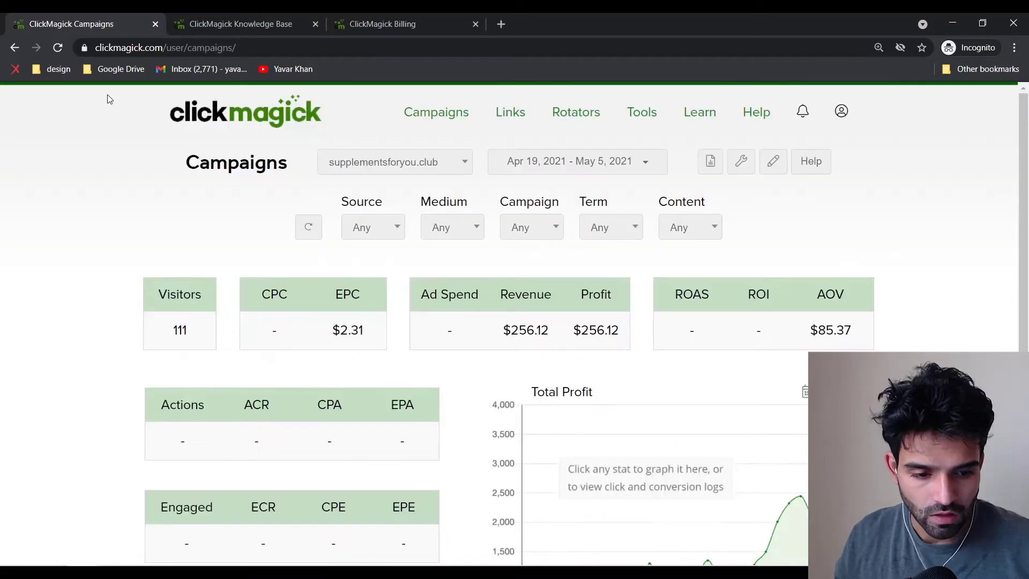
- Reload the Campaigns dashboard and open the campaign's Website Code dialog
left_click(418, 114)
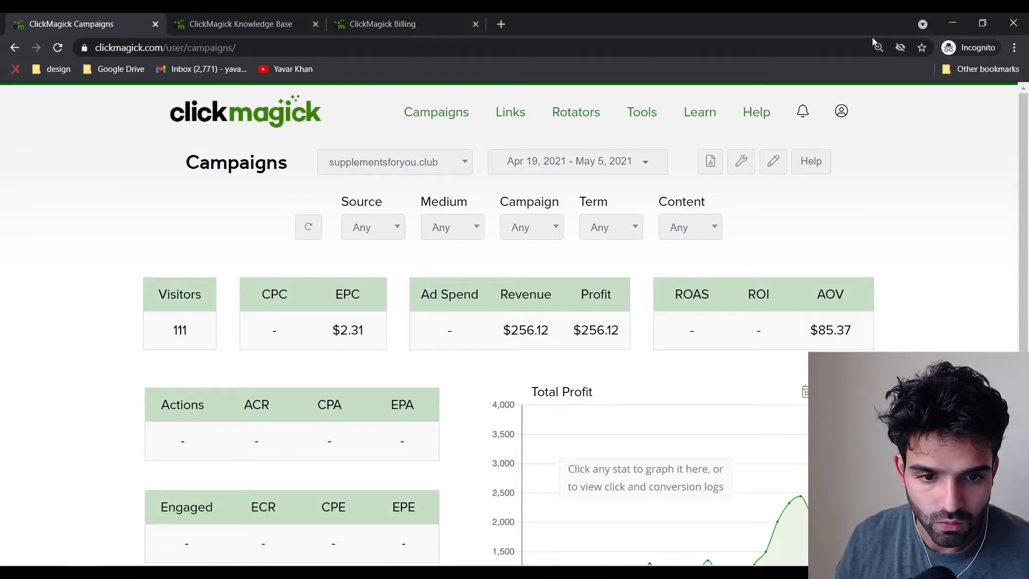
left_click(741, 164)
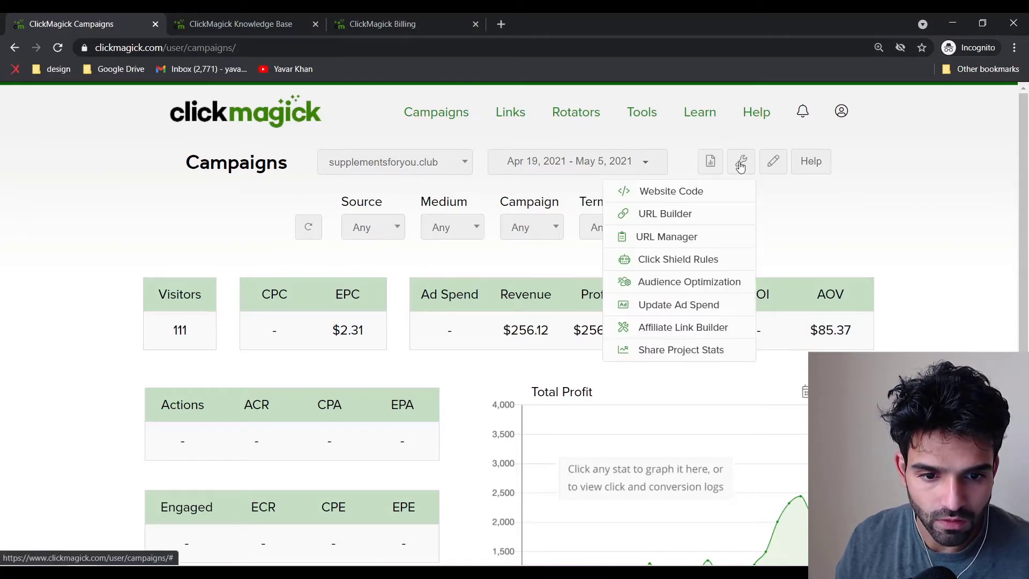
left_click(691, 191)
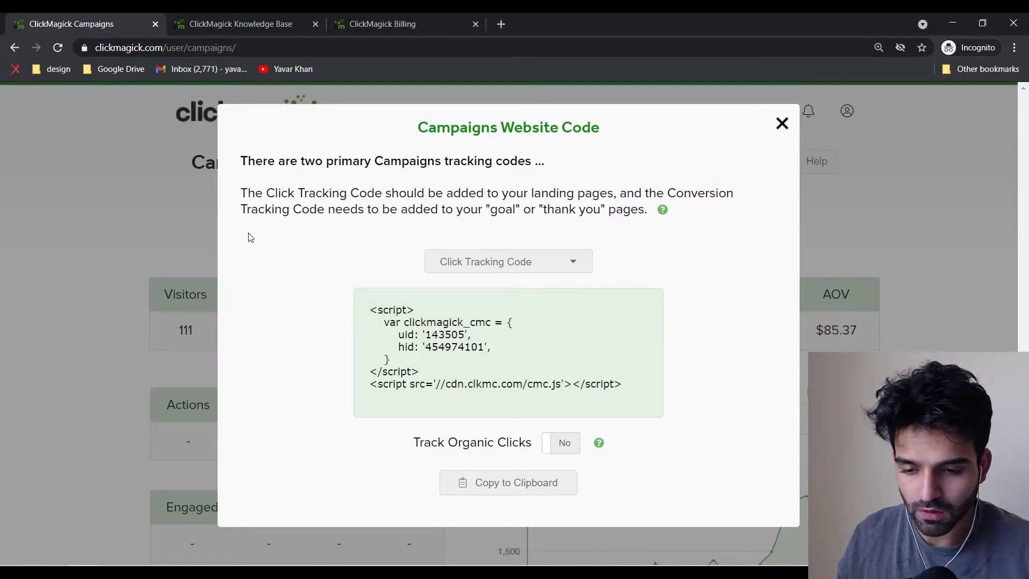
left_click(781, 126)
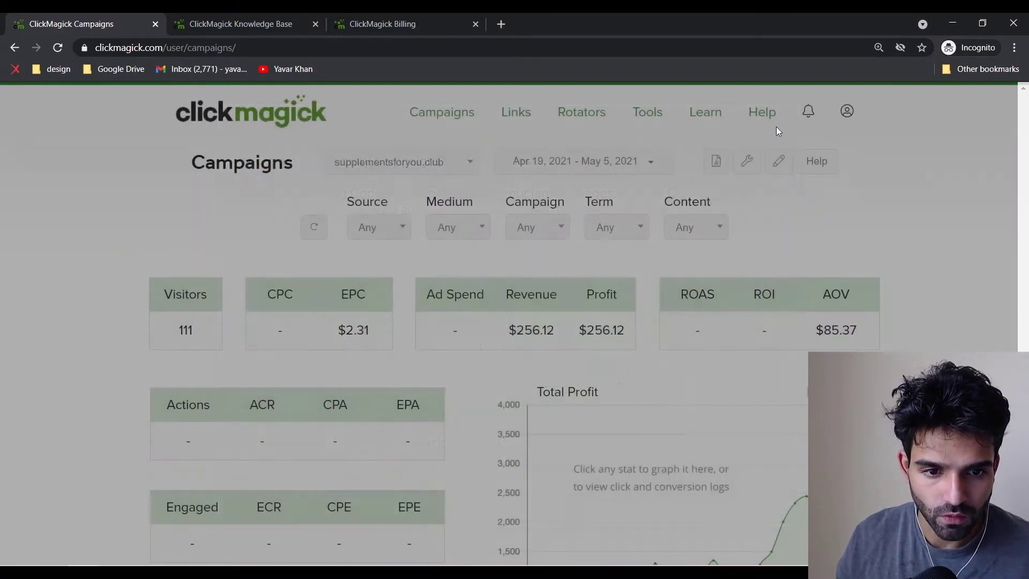
left_click(741, 160)
left_click(699, 193)
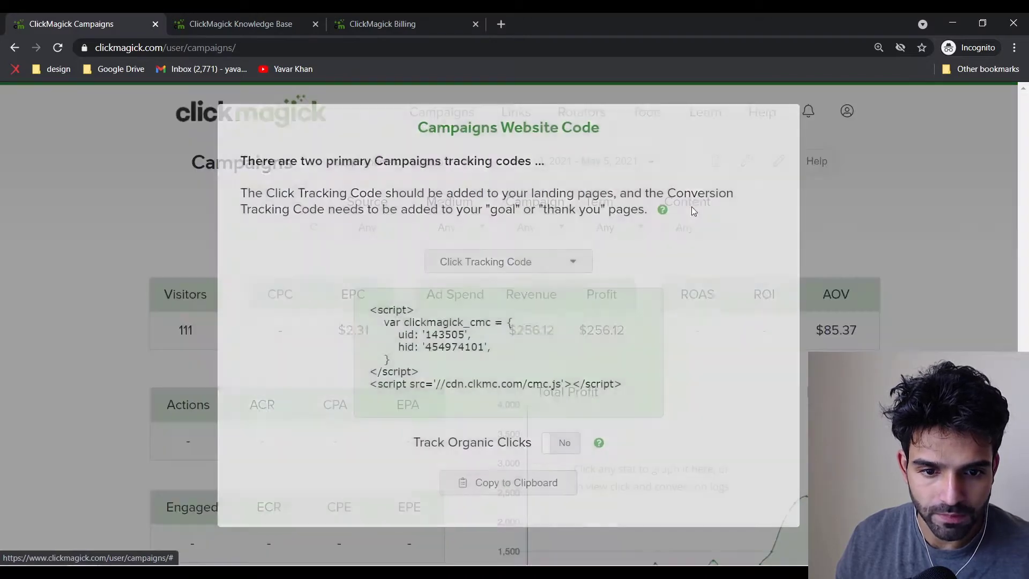
- Copy the Click Tracking Code script and open the ClickFunnels Optin page editor in a new tab
left_click(484, 261)
left_click(483, 261)
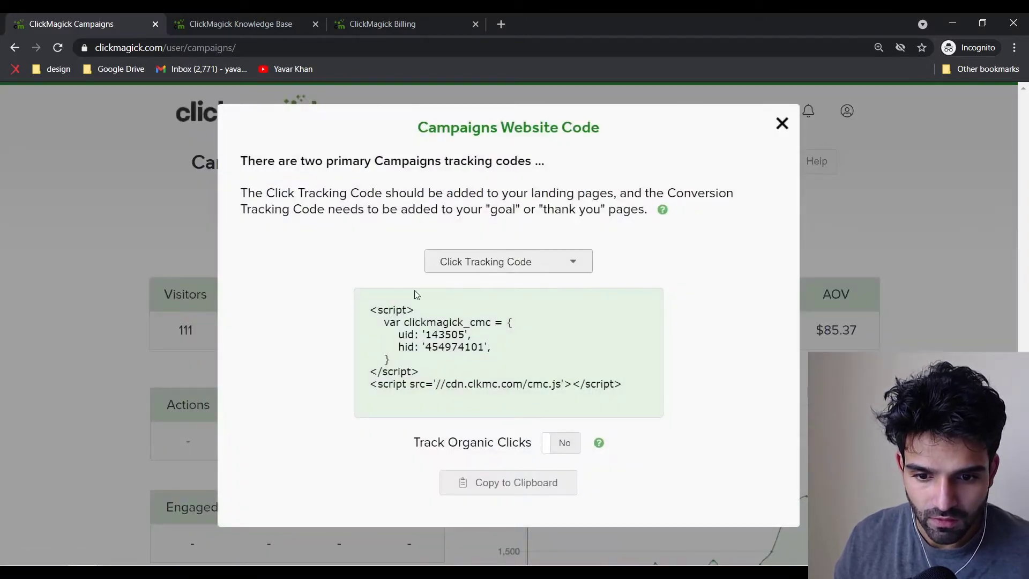
left_click_drag(369, 306, 609, 406)
key("ctrl+c")
right_click(442, 337)
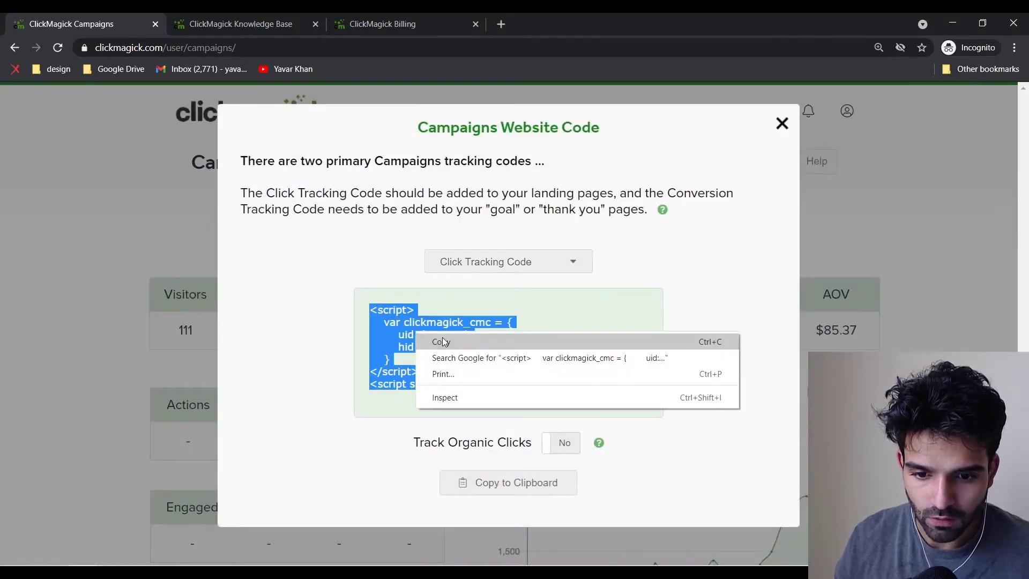
left_click(444, 339)
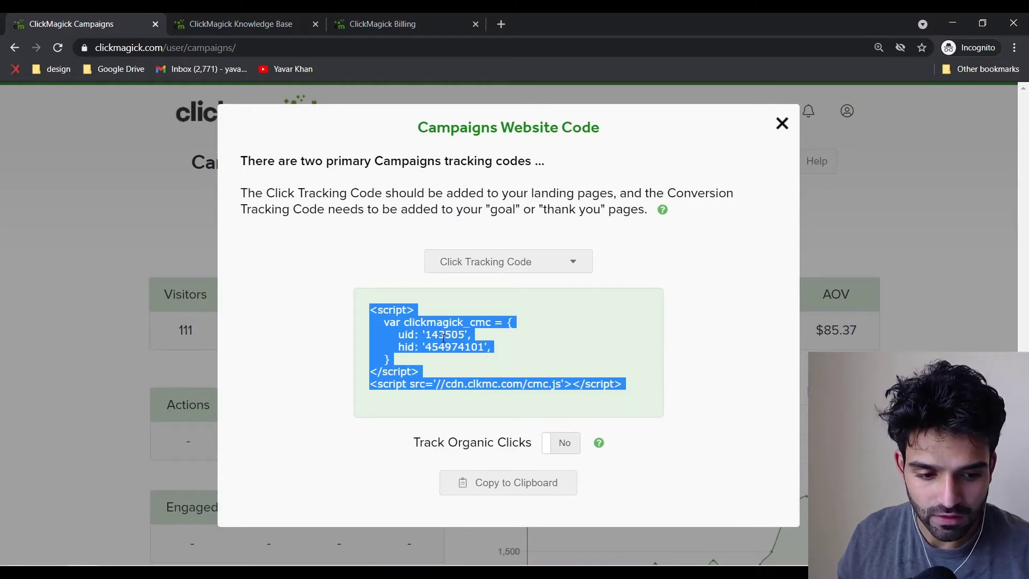
key("alt+Tab")
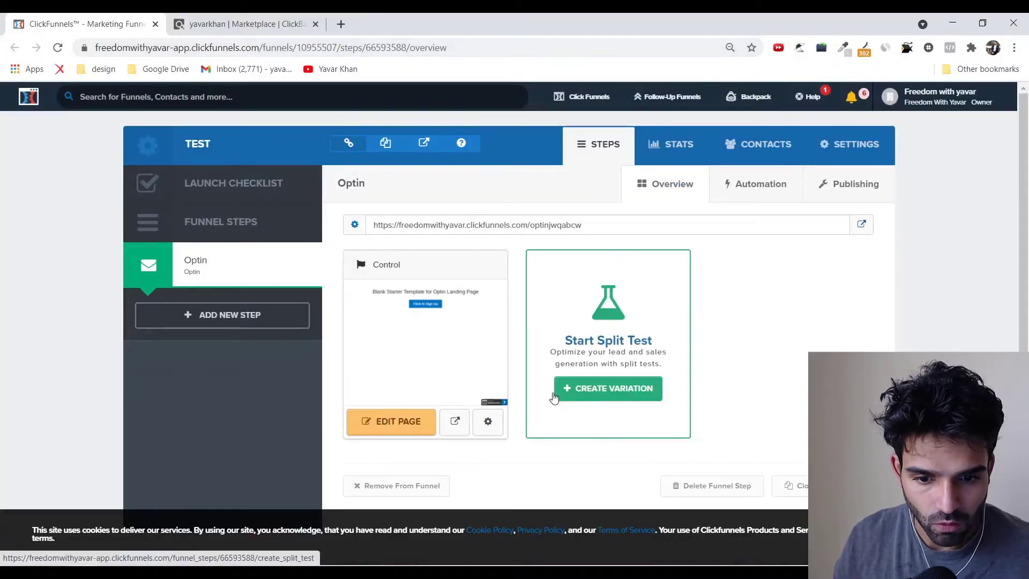
middle_click(397, 424)
- Replace the Optin page's header code with the ClickMagick click tracking script and save
left_click(224, 18)
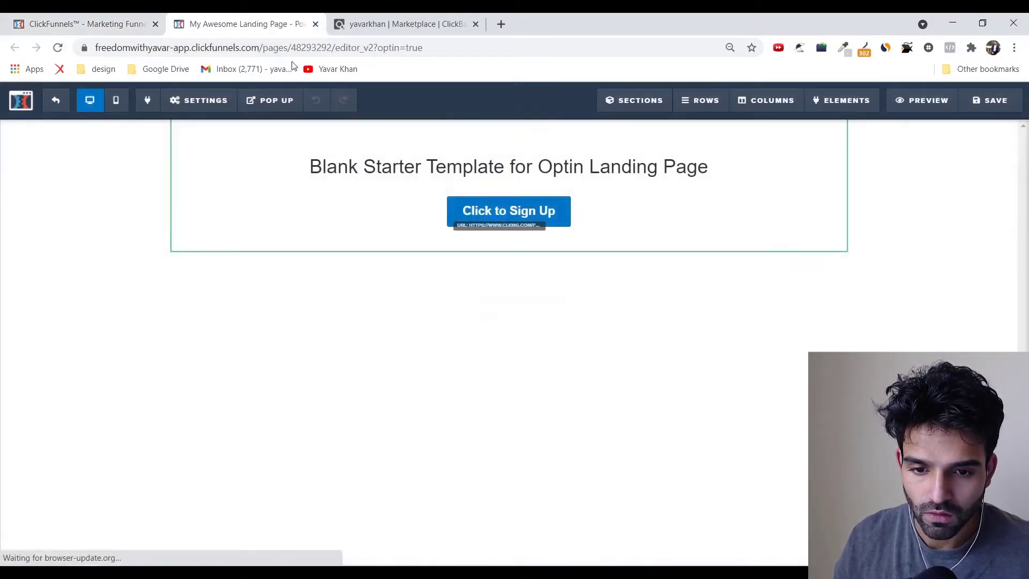
mouse_move(208, 108)
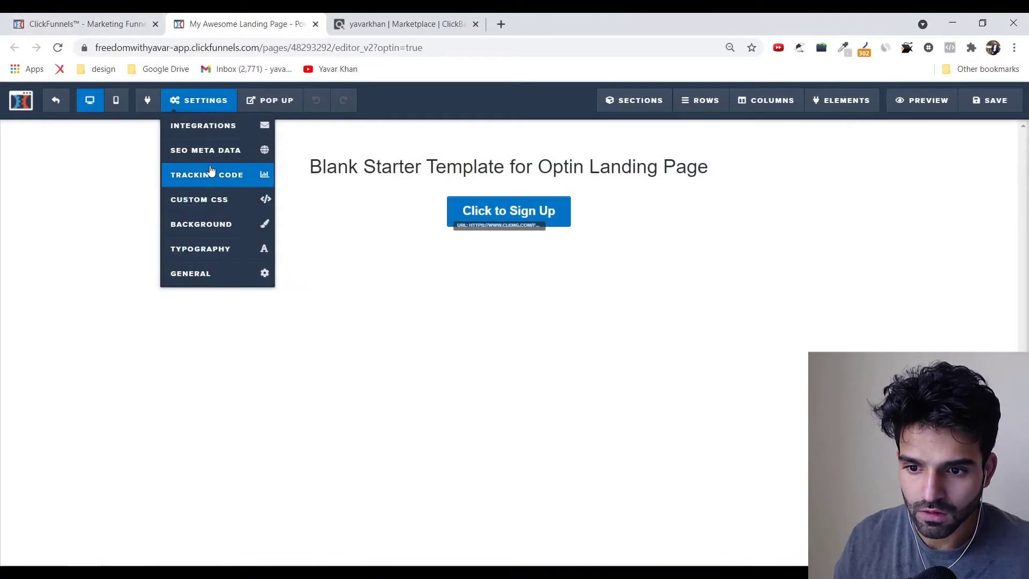
left_click(211, 173)
type("<script type='text/javascript' src='//cdn.clickmagick.com/misc/js/pass_subidsv2.js'></script>")
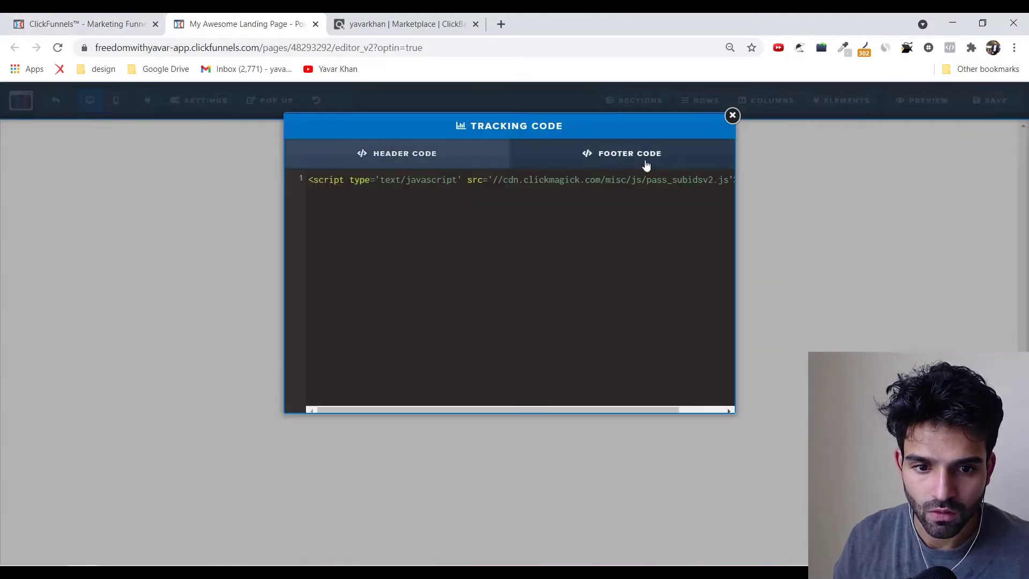
key("ctrl+a")
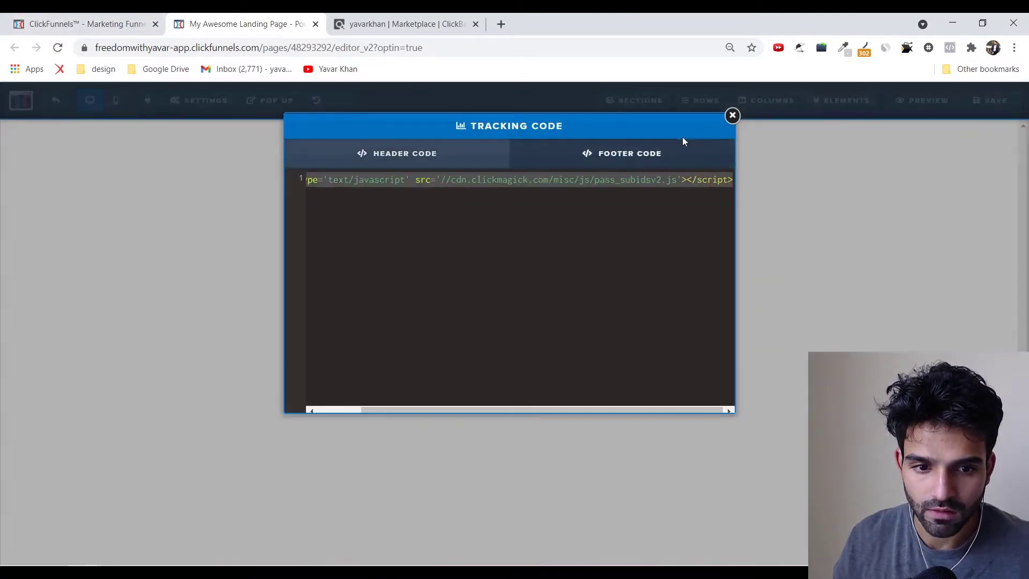
key("BackSpace")
left_click(444, 156)
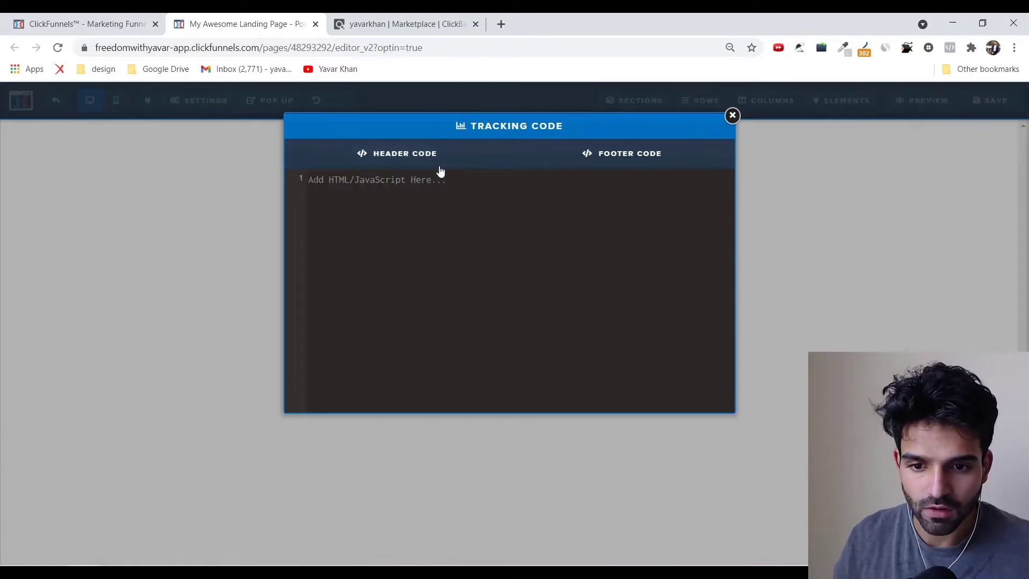
key("ctrl+v")
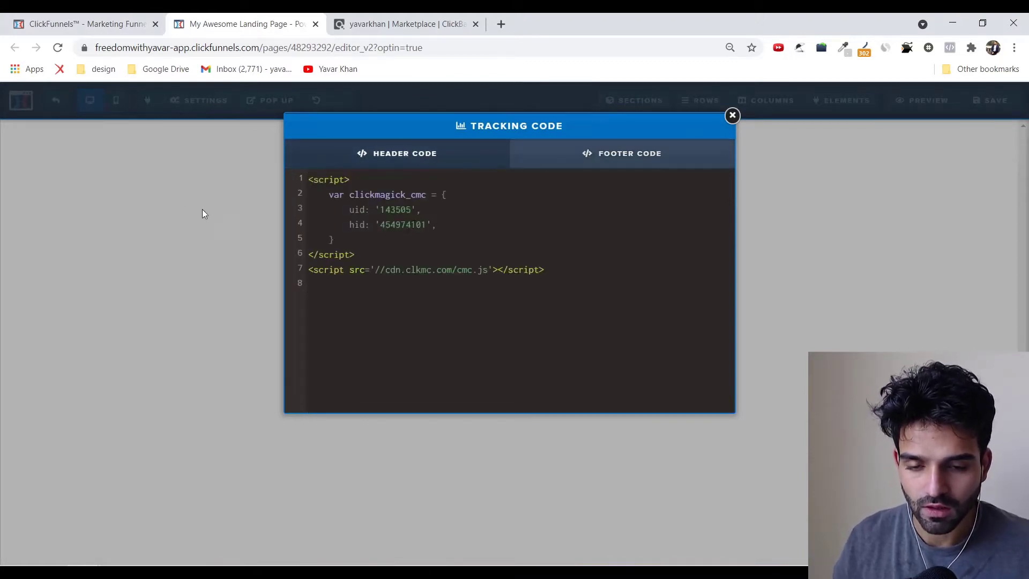
left_click(732, 117)
left_click(990, 100)
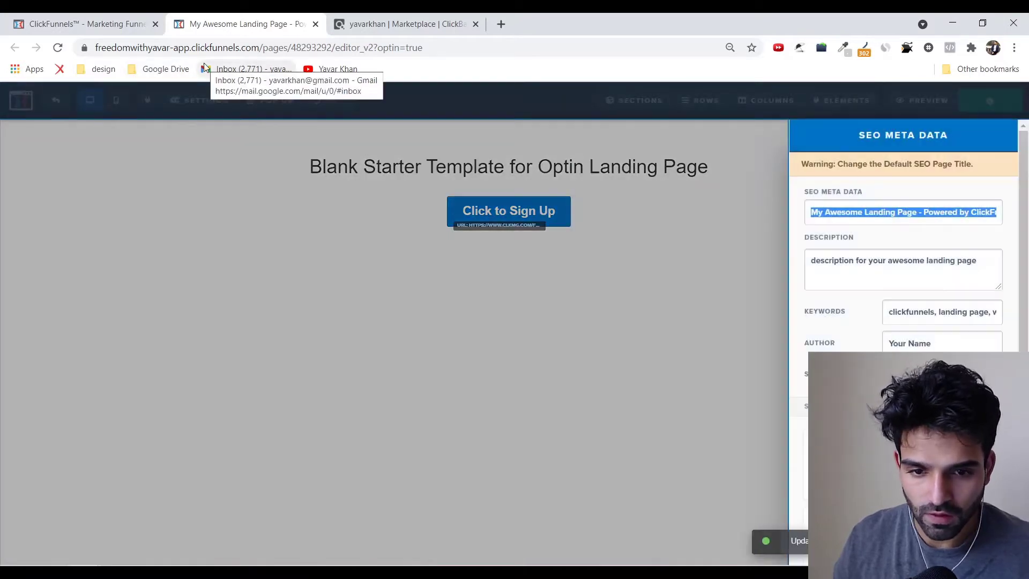
- Reopen the page's tracking code to check the pasted script's uid line
left_click(291, 230)
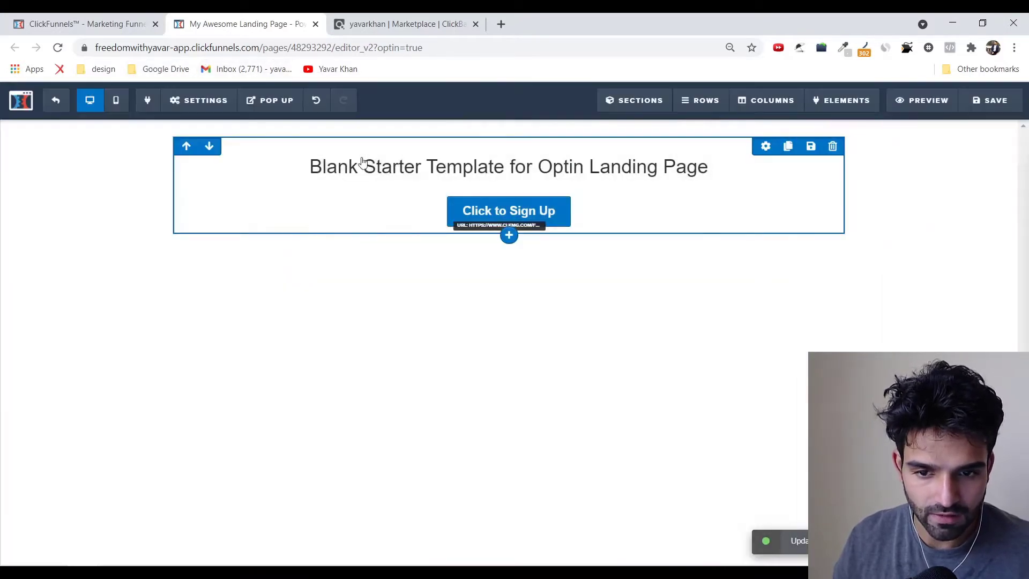
left_click(199, 100)
left_click(213, 171)
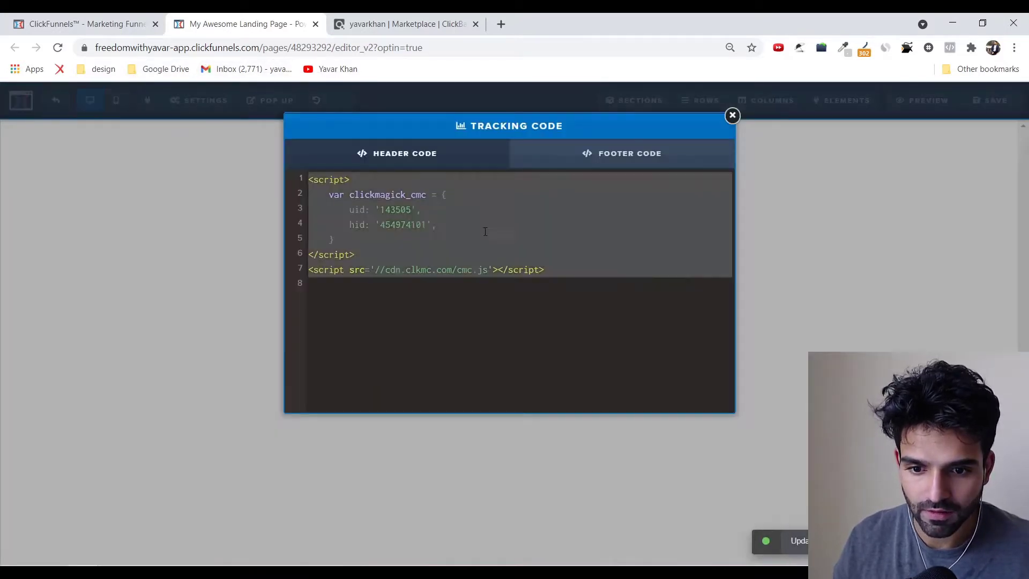
left_click(84, 184)
left_click(638, 100)
left_click(198, 100)
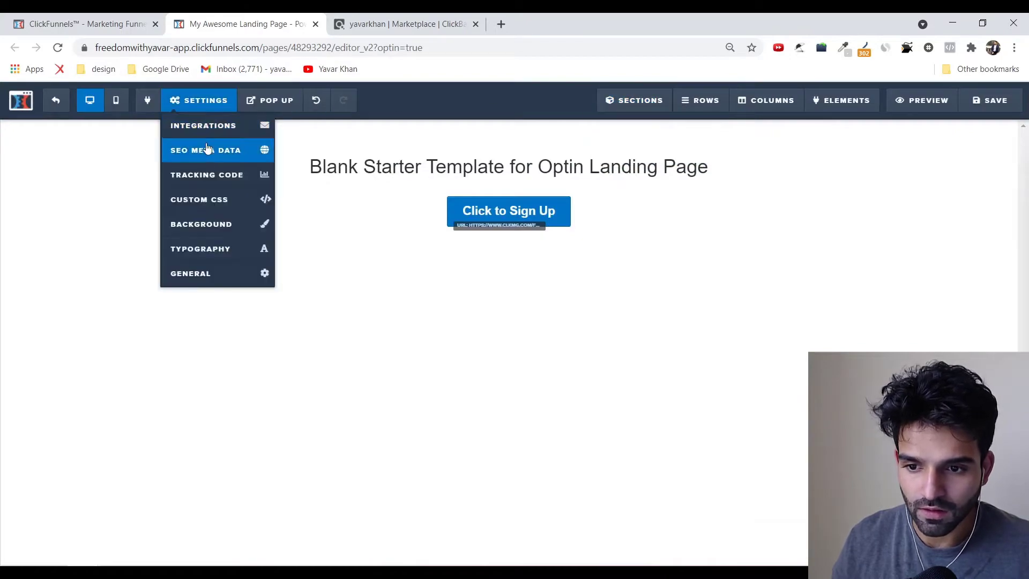
left_click(215, 172)
left_click_drag(349, 210, 421, 210)
left_click(73, 17)
left_click(204, 23)
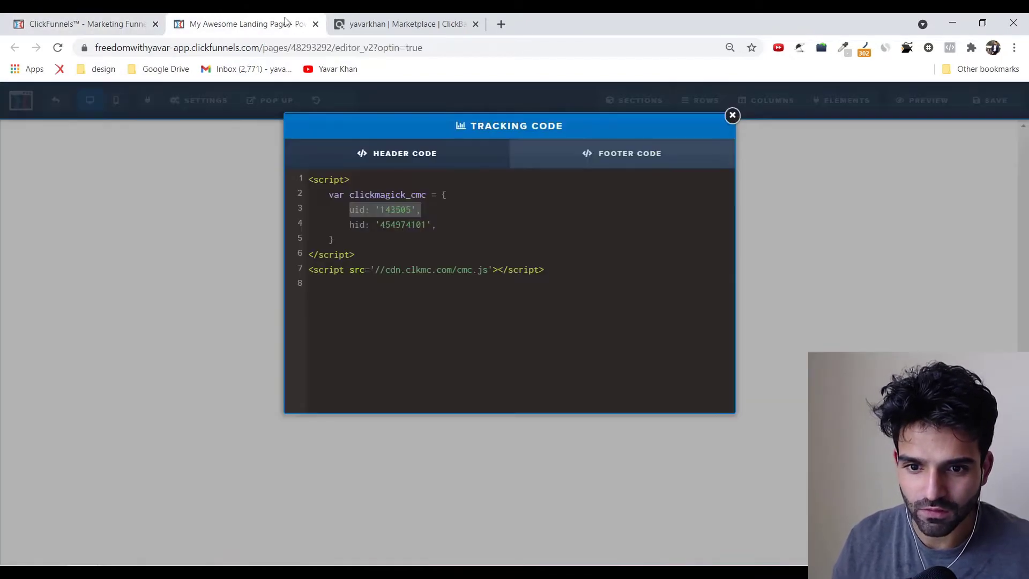
- Copy the Click Tracking Code again from ClickMagick's Website Code dialog
key("alt+Tab")
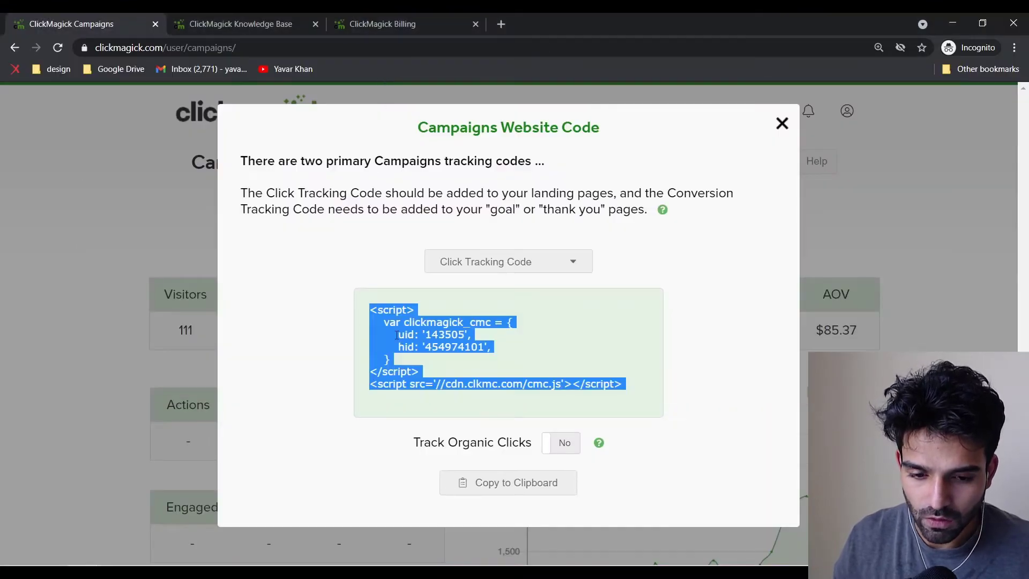
key("Escape")
left_click(742, 171)
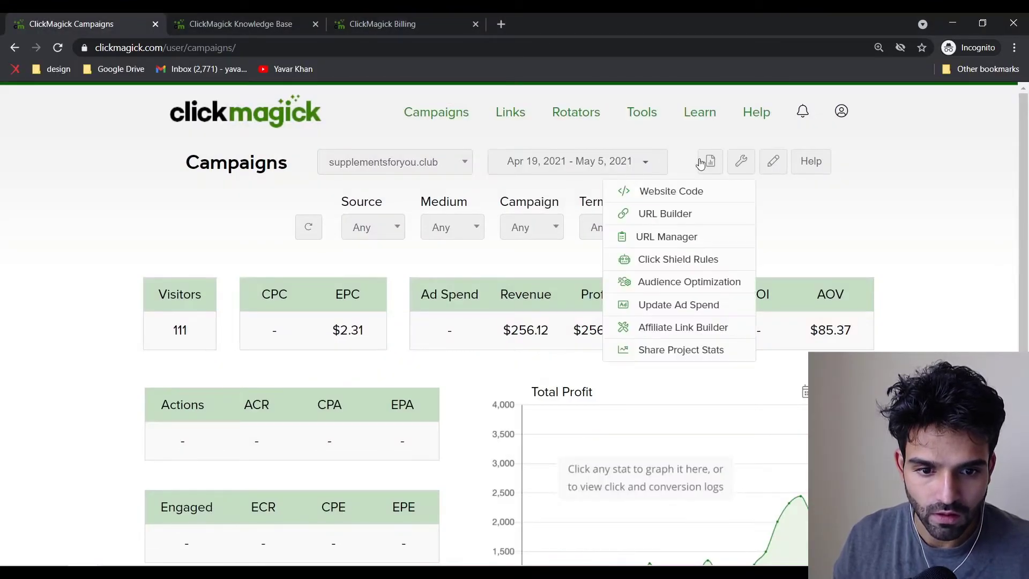
left_click(672, 192)
key("ctrl+a")
left_click(444, 366)
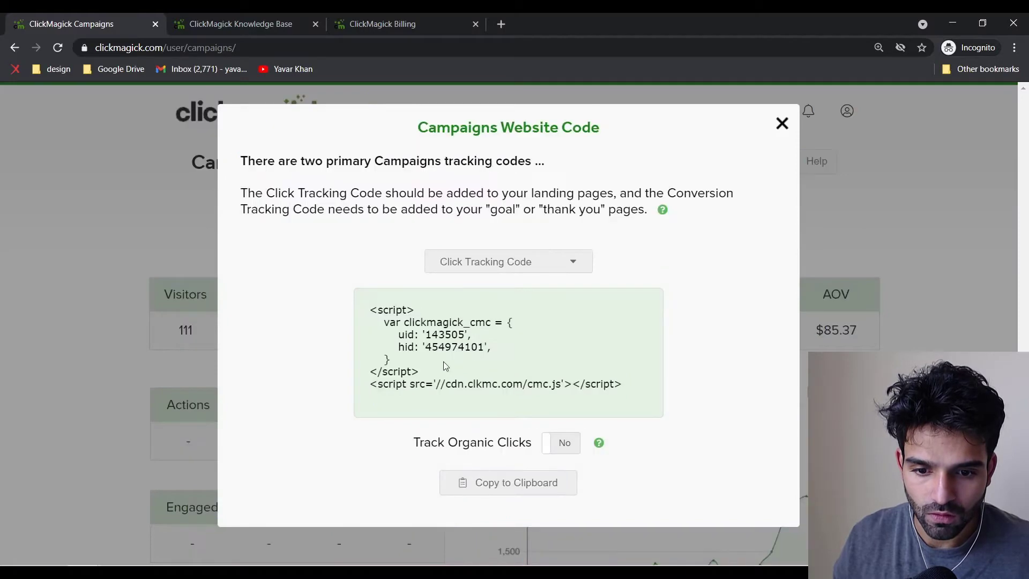
left_click(489, 491)
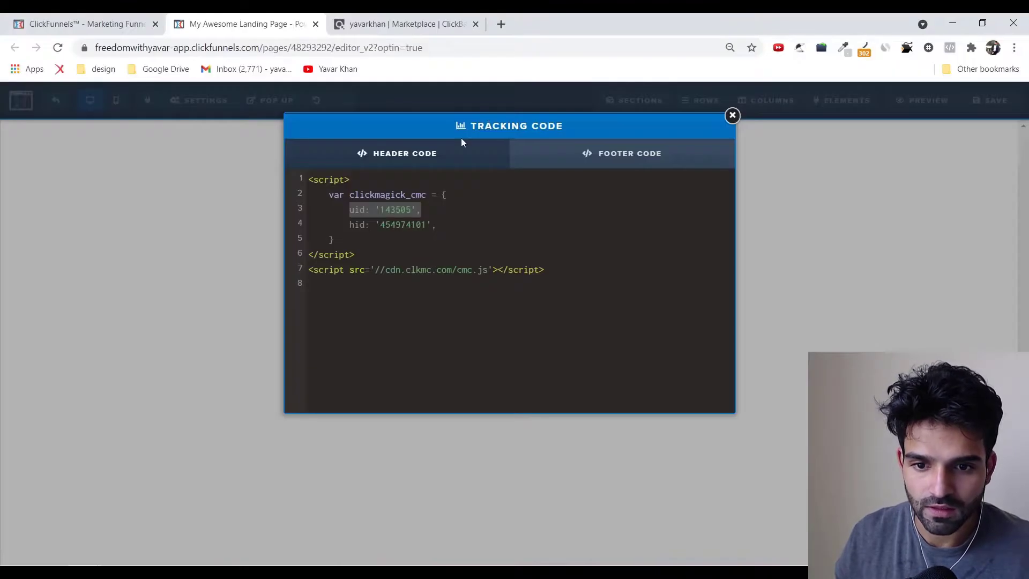
- Finish the pasted header script, save the landing page, and close ClickMagick's code window
left_click(422, 255)
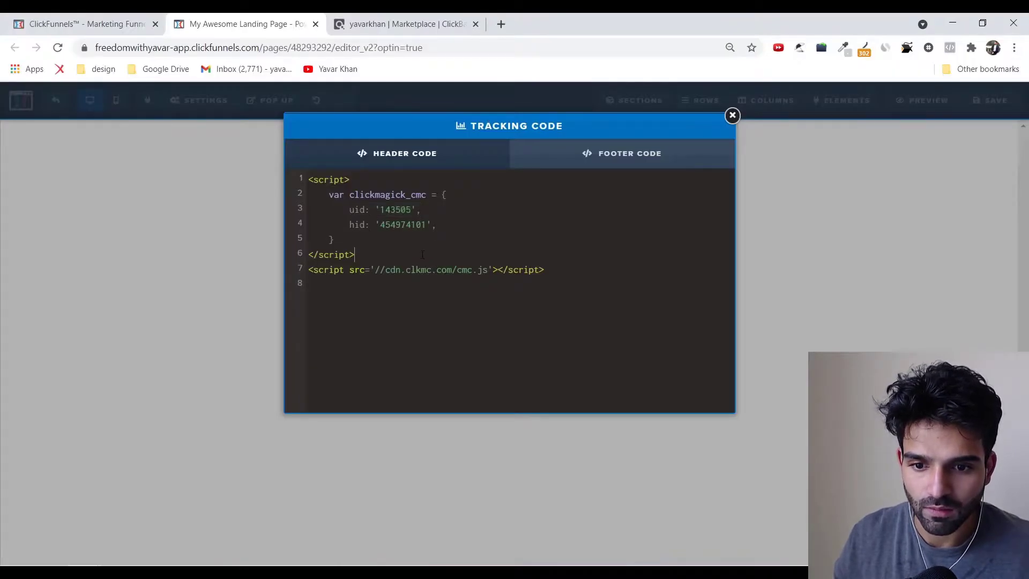
left_click(189, 279)
left_click(989, 107)
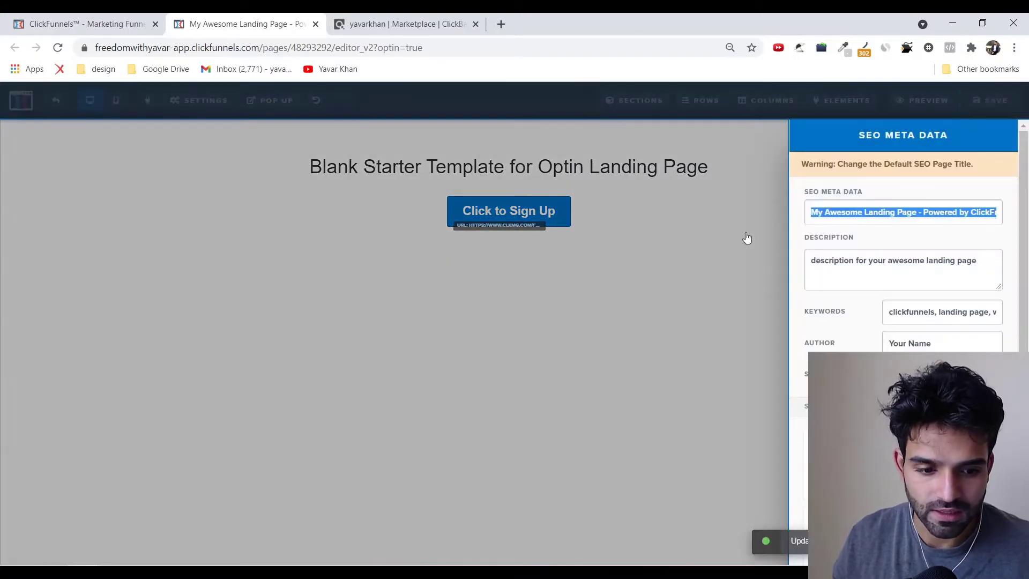
left_click(746, 239)
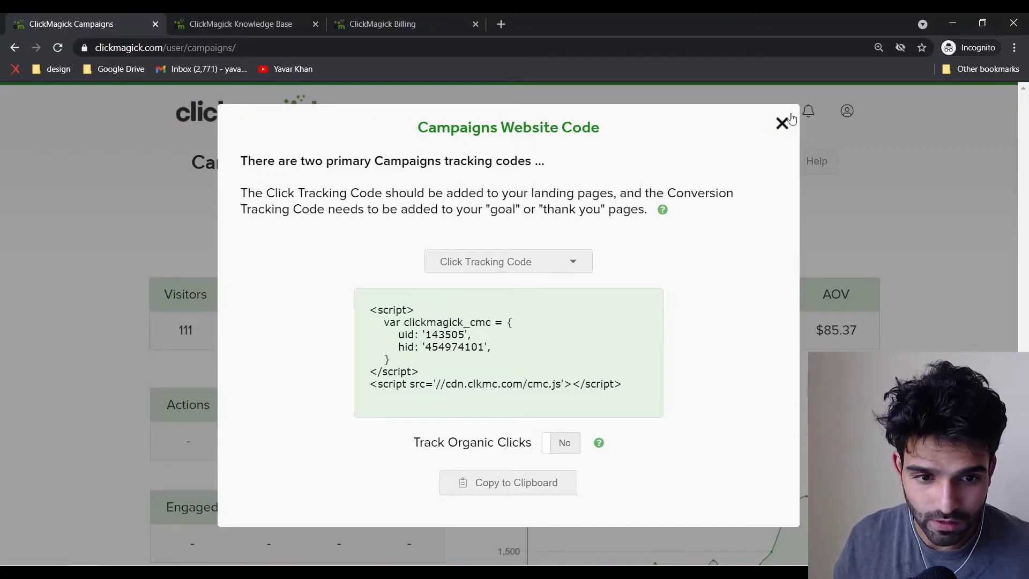
left_click(782, 122)
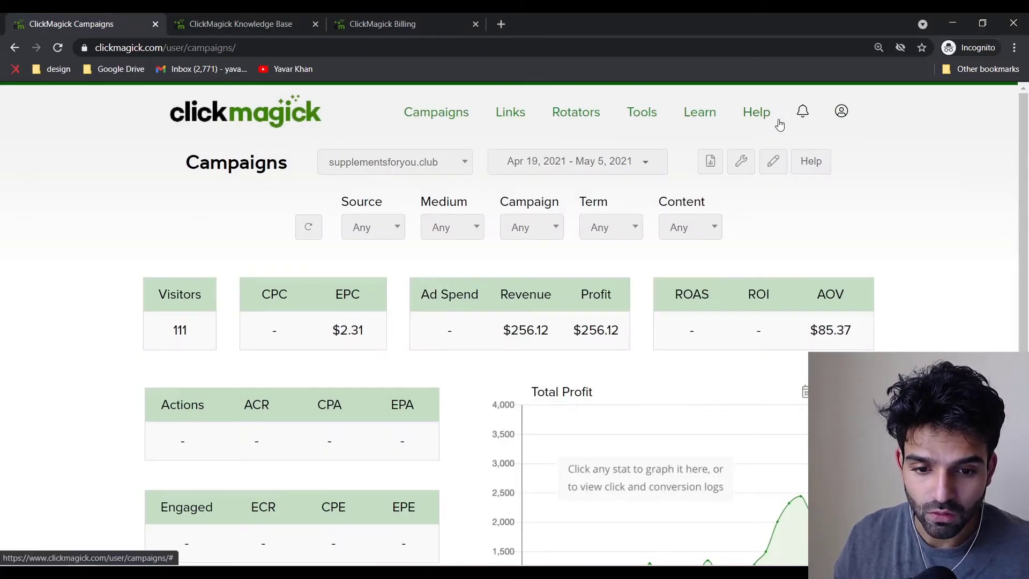
key("alt+Tab")
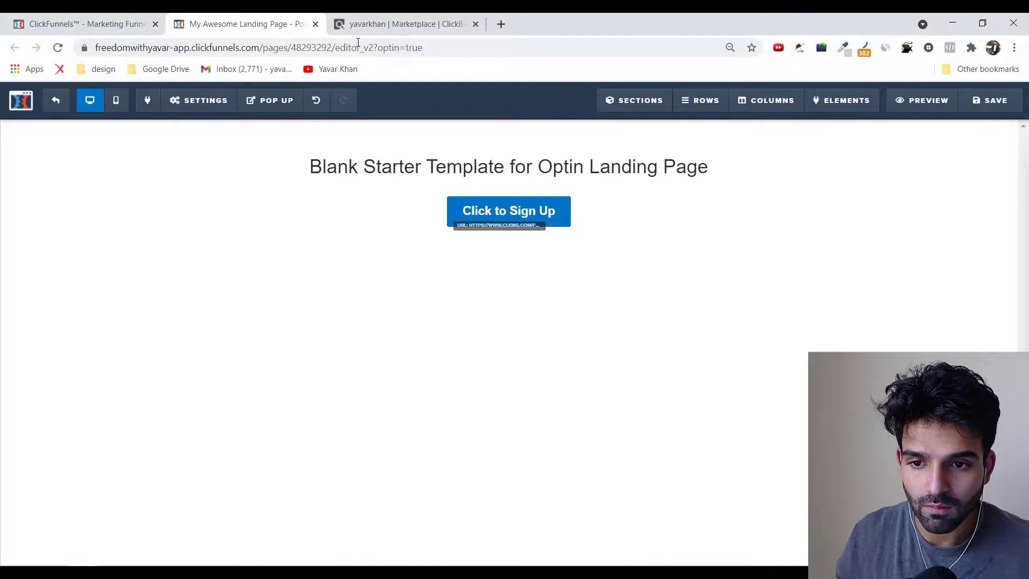
- Promote Diabetes Freedom from the ClickBank Marketplace and generate its encrypted HopLink
left_click(398, 22)
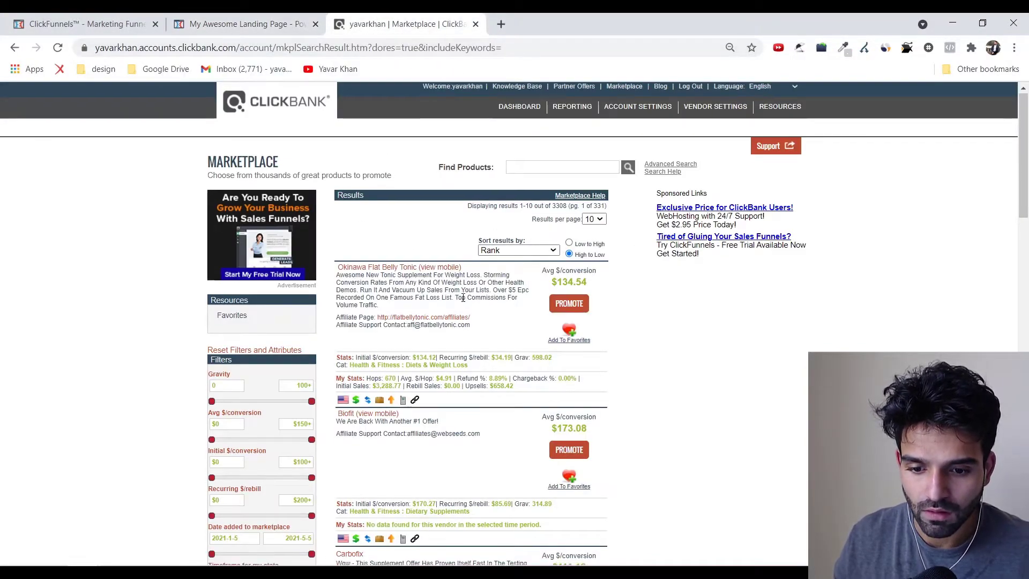
scroll(503, 278, "down", 5)
scroll(504, 278, "up", 5)
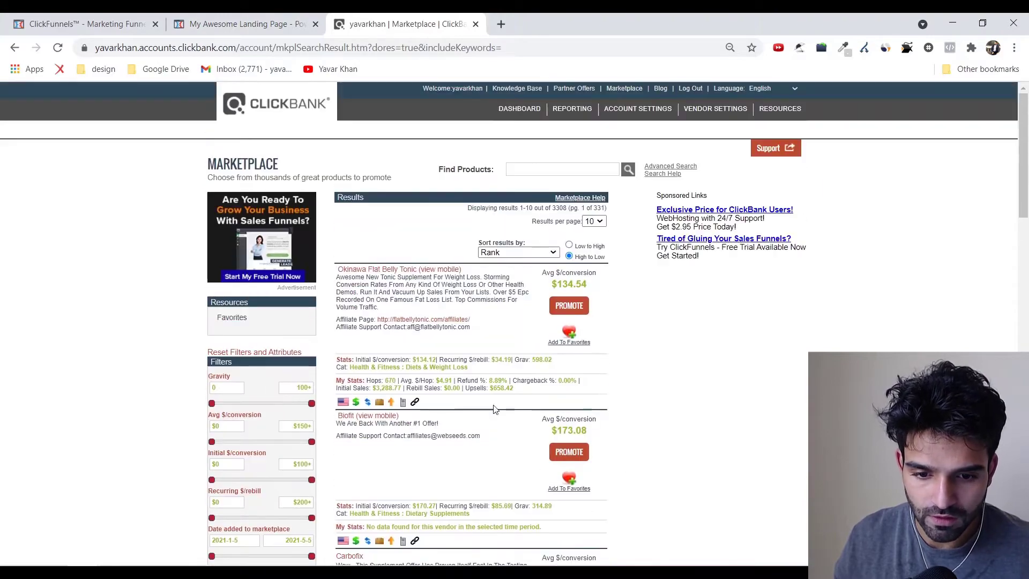
scroll(598, 433, "down", 5)
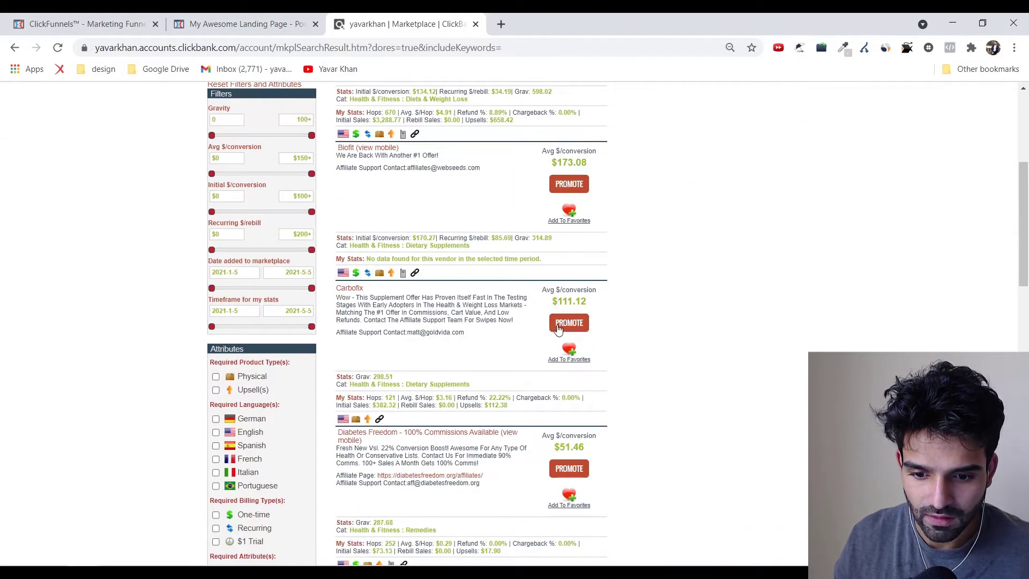
left_click(566, 469)
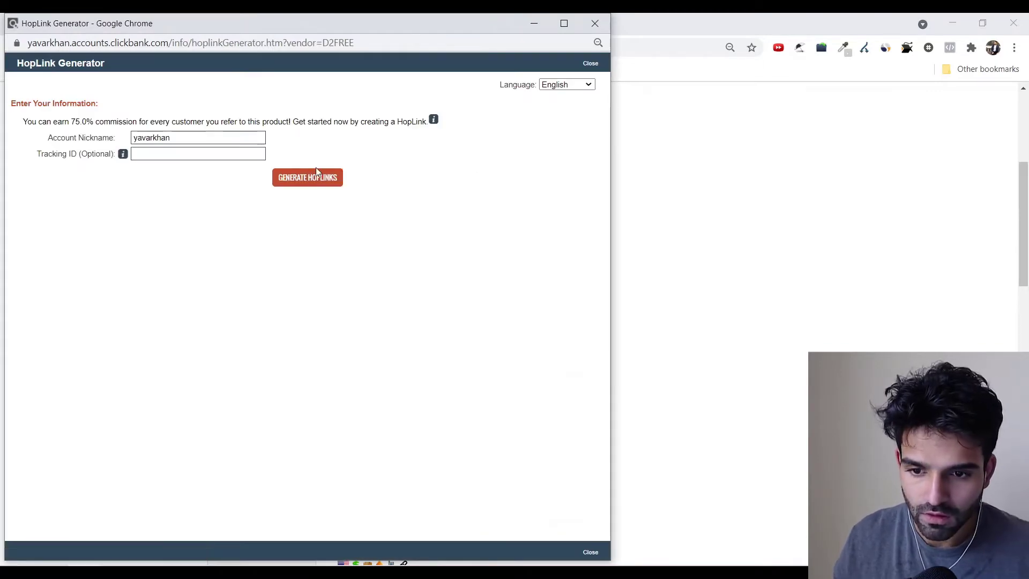
left_click(320, 178)
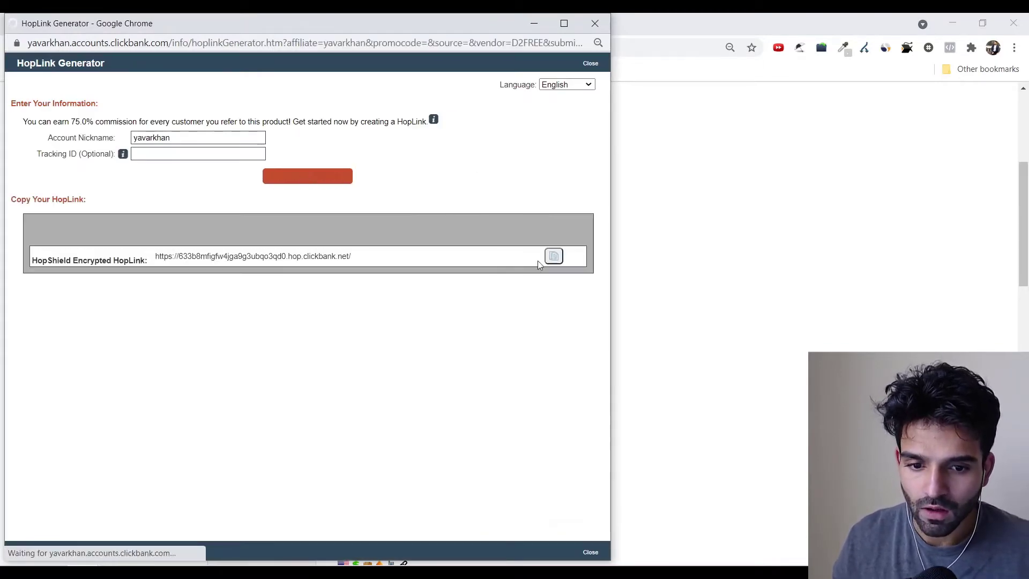
left_click(602, 25)
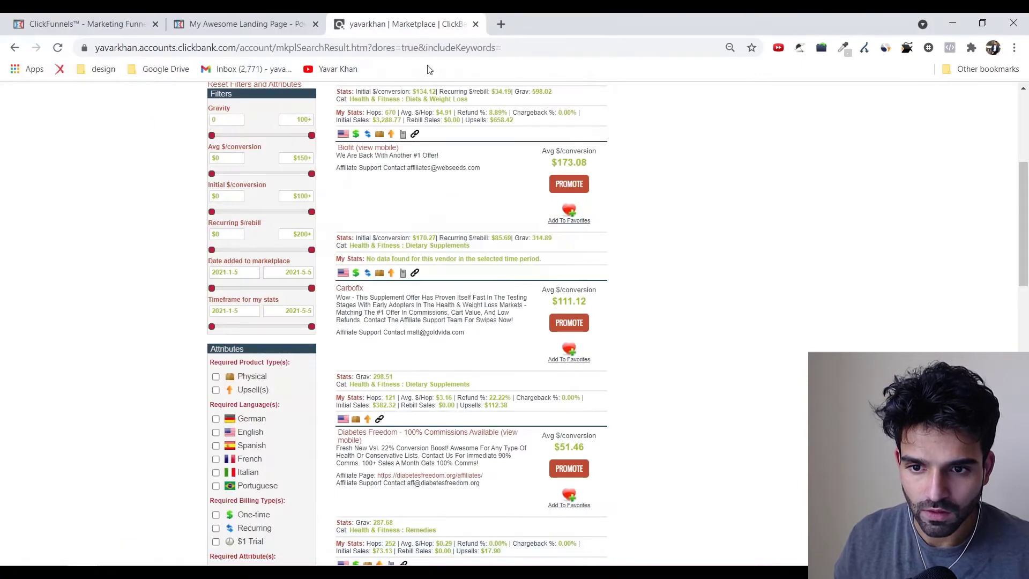
key("alt+Tab")
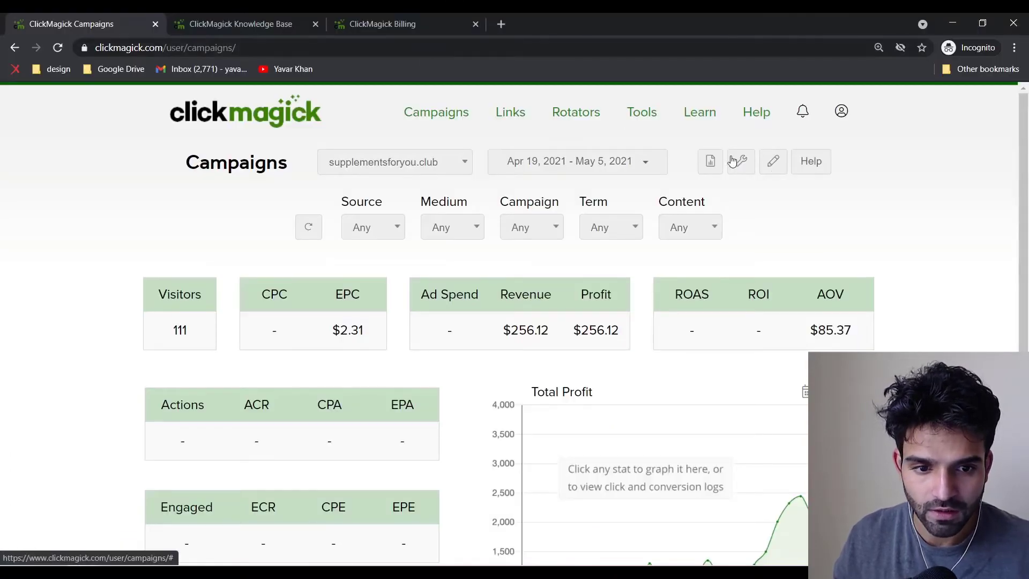
- Glance at the Campaign URL Builder, then open the Affiliate Link Builder from the Tools menu
left_click(743, 166)
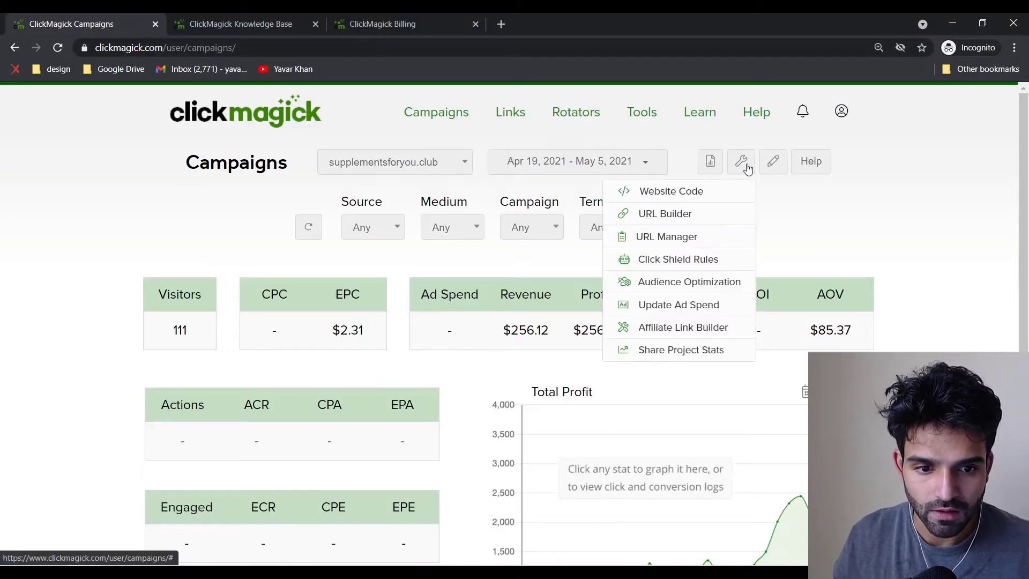
left_click(679, 213)
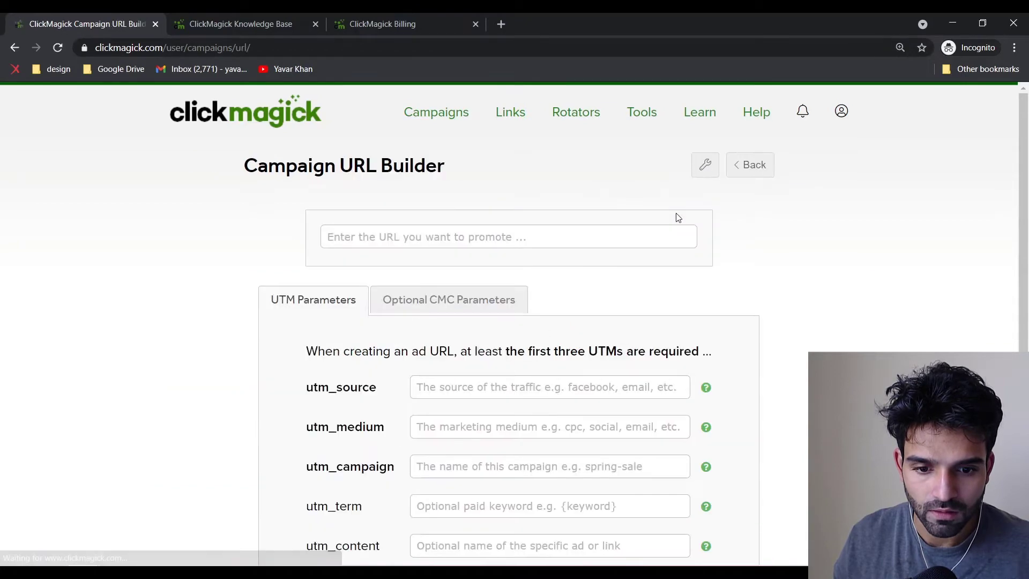
left_click(15, 47)
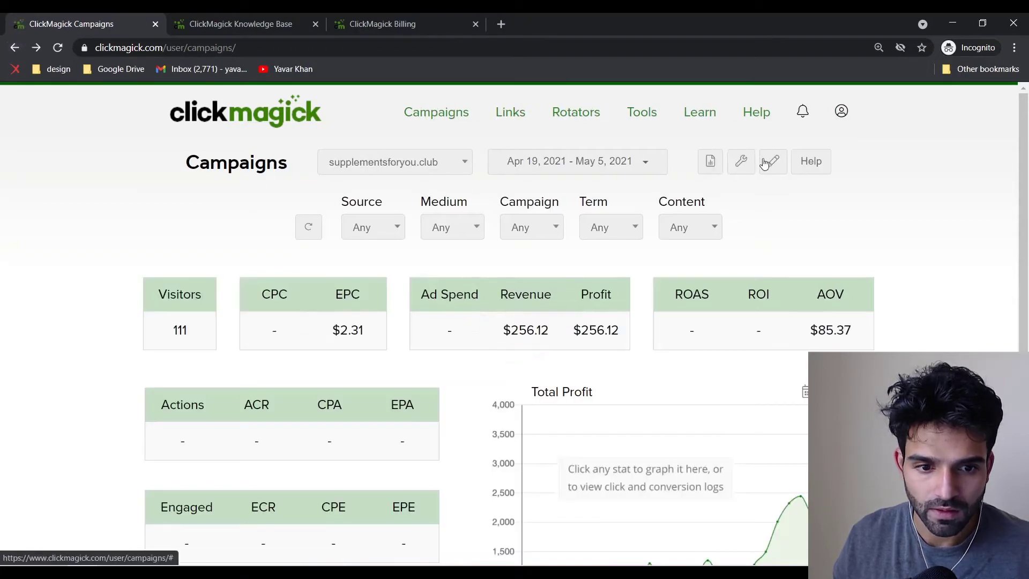
left_click(740, 162)
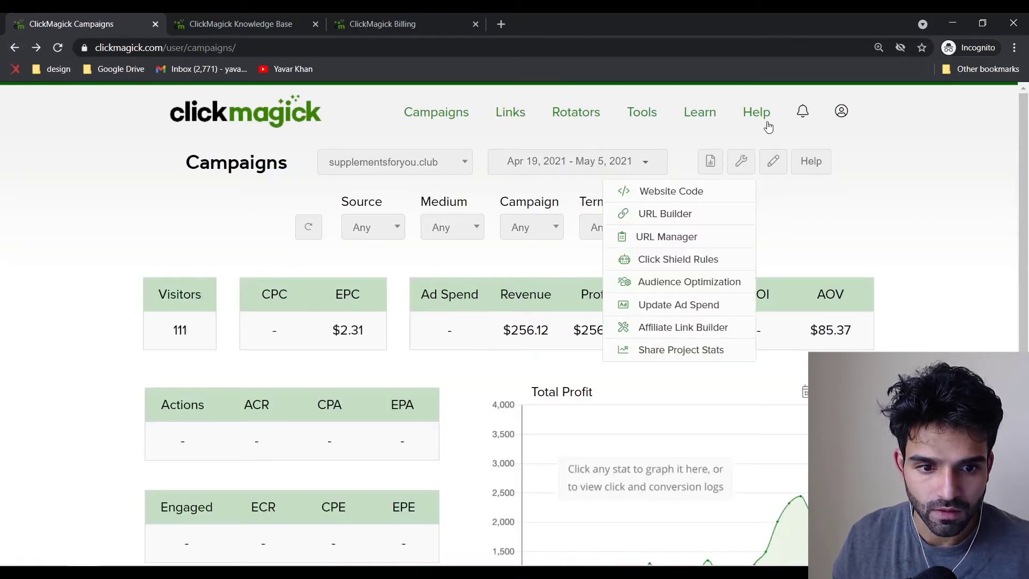
left_click(775, 160)
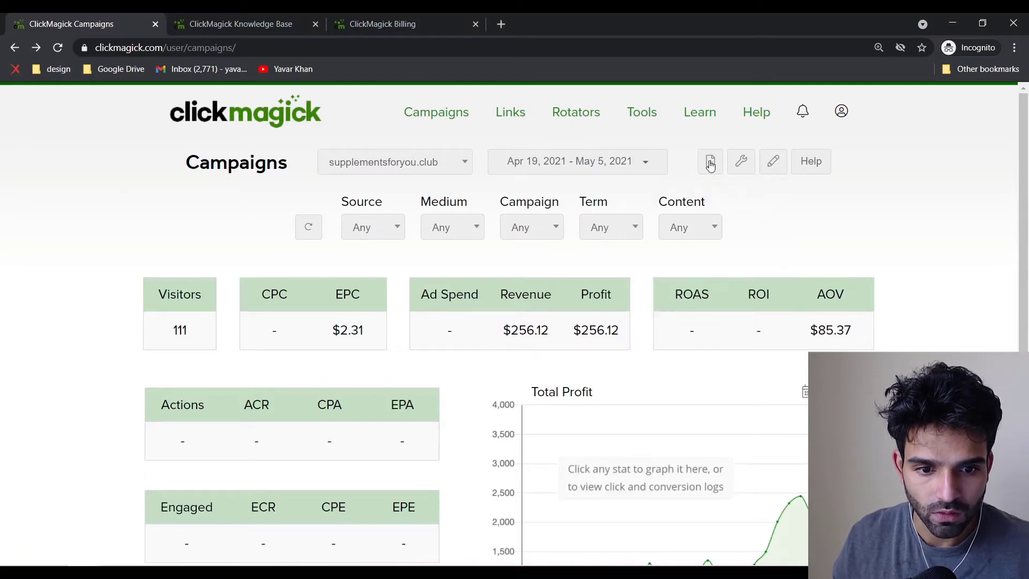
left_click(649, 111)
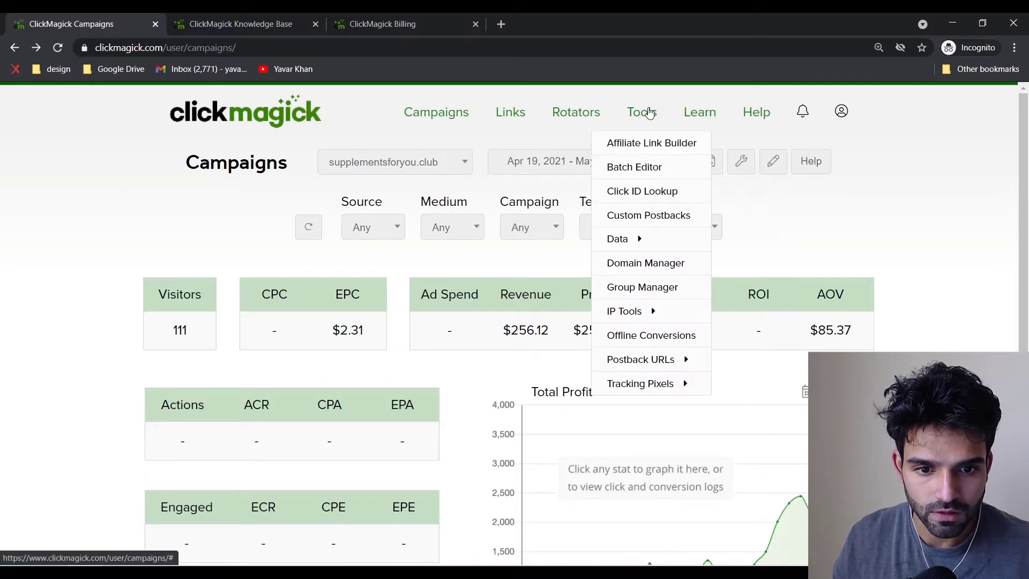
left_click(670, 144)
left_click(638, 112)
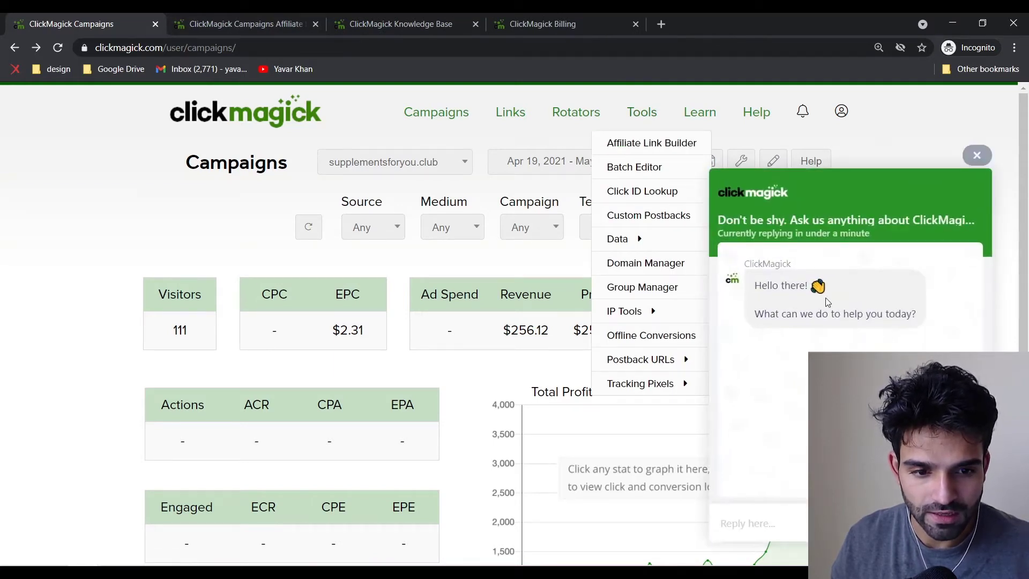
left_click(976, 156)
key("ctrl+4")
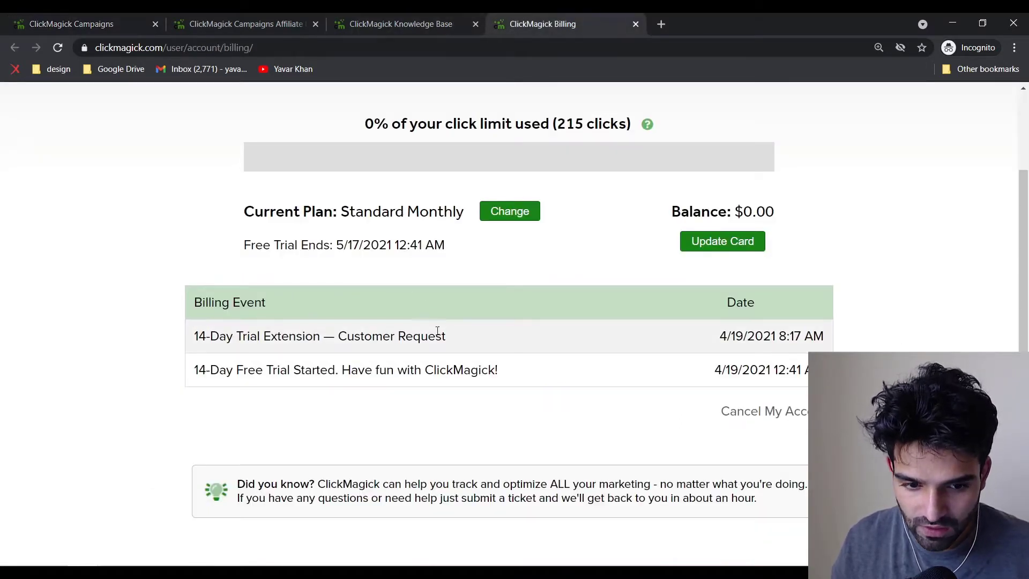
left_click_drag(193, 368, 510, 395)
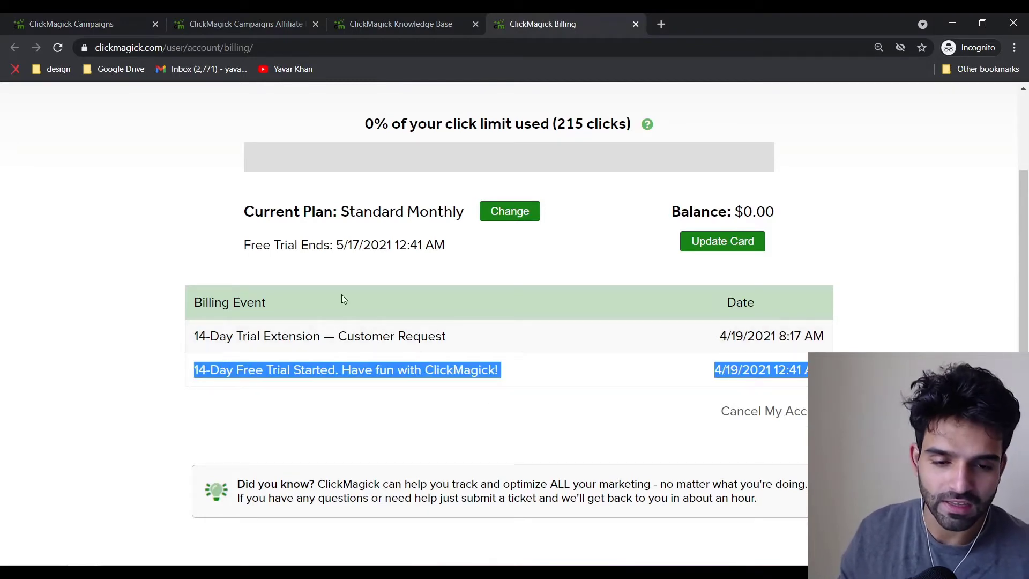
key("ctrl+1")
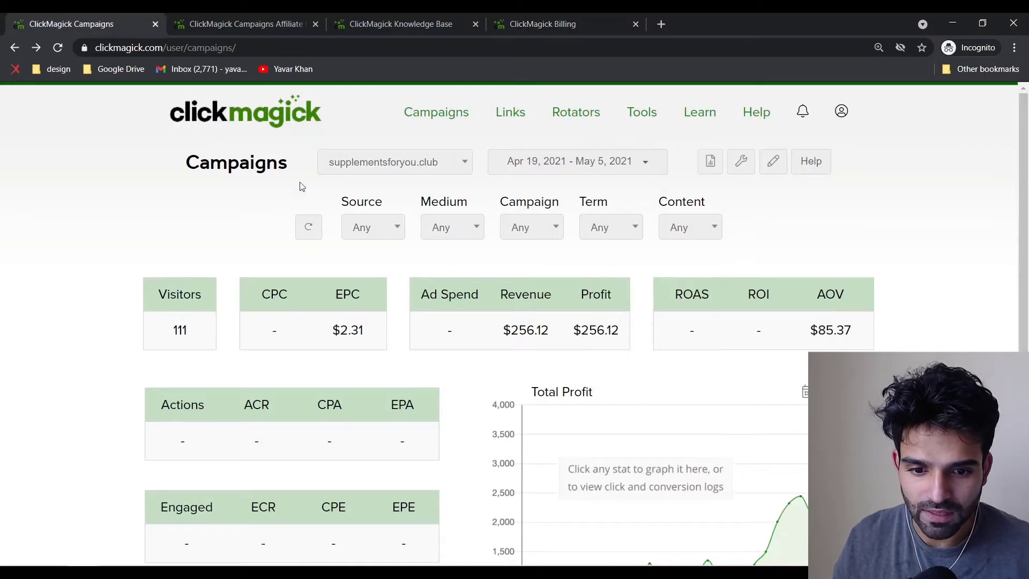
- Set the campaign stats to the Apr 27–May 5 range and highlight the $256.12 profit
left_click(620, 173)
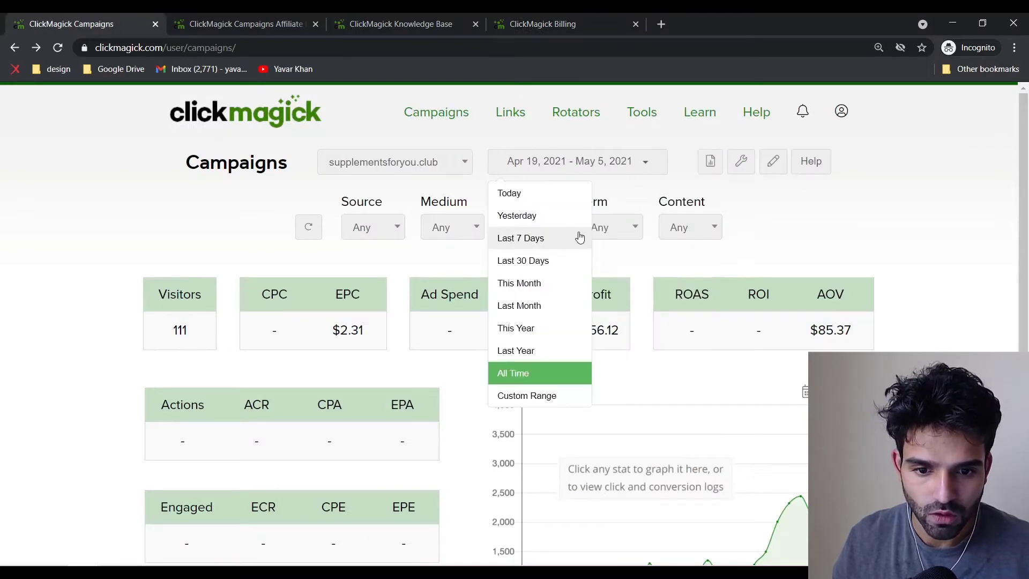
left_click(571, 395)
left_click(812, 255)
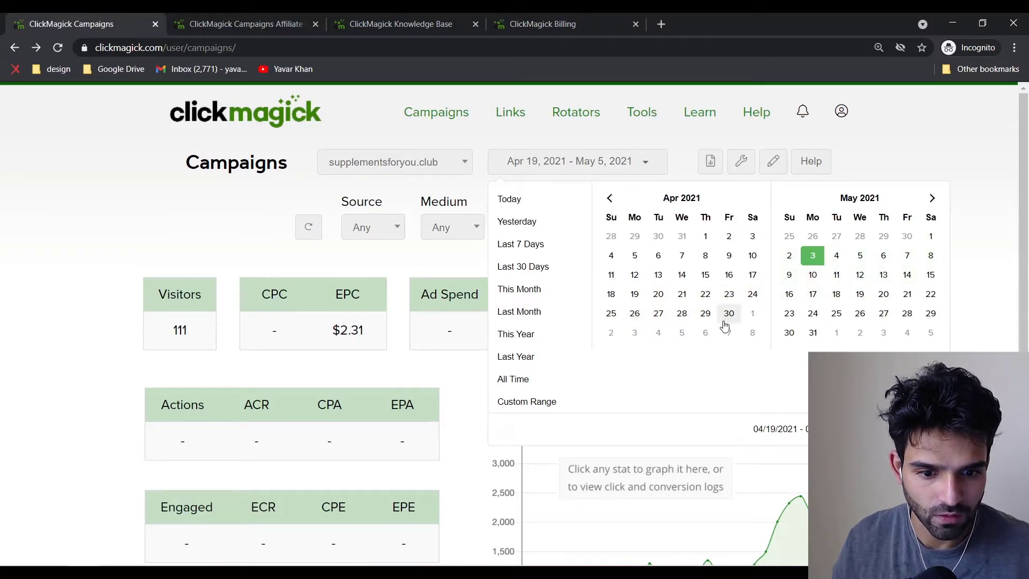
left_click(658, 313)
left_click(859, 256)
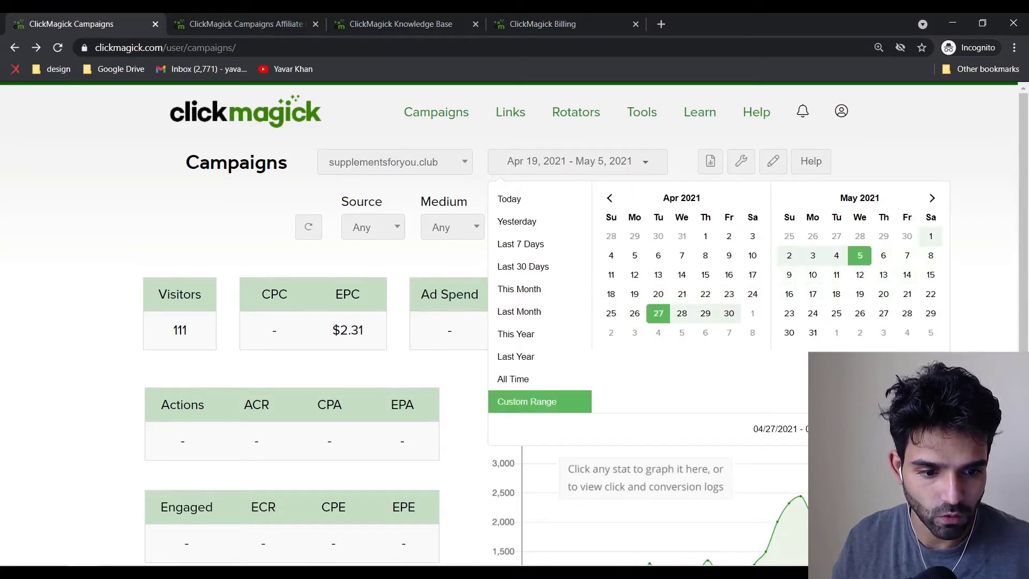
left_click(930, 428)
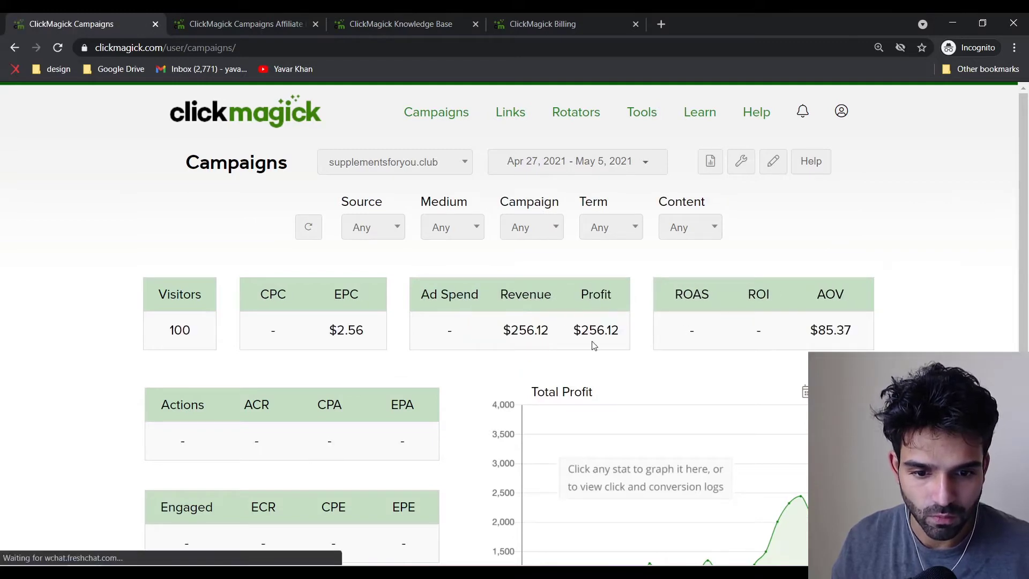
left_click_drag(573, 329, 627, 339)
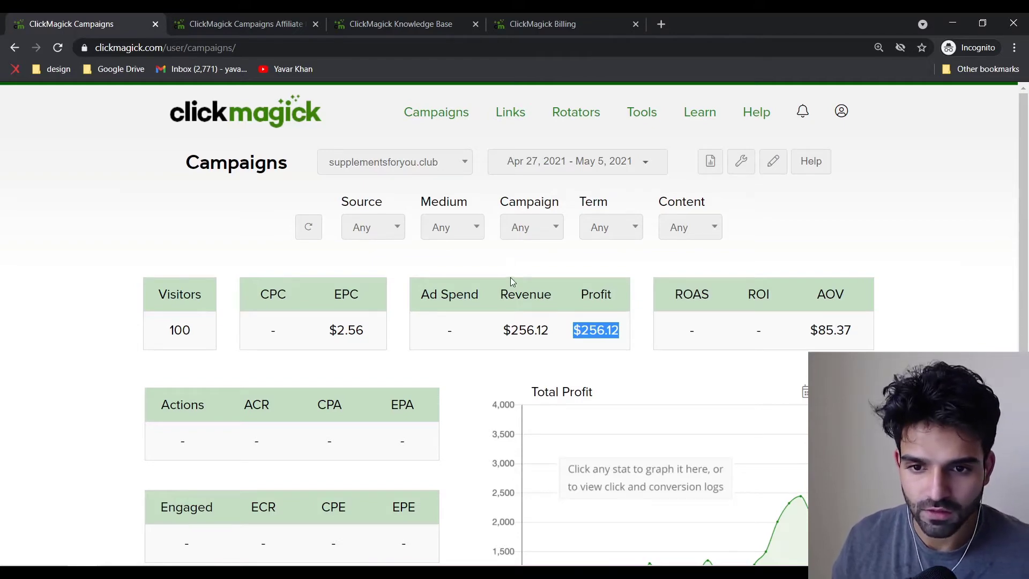
- Return to the Campaigns dashboard and open the Affiliate Link Builder
left_click(445, 21)
left_click(148, 12)
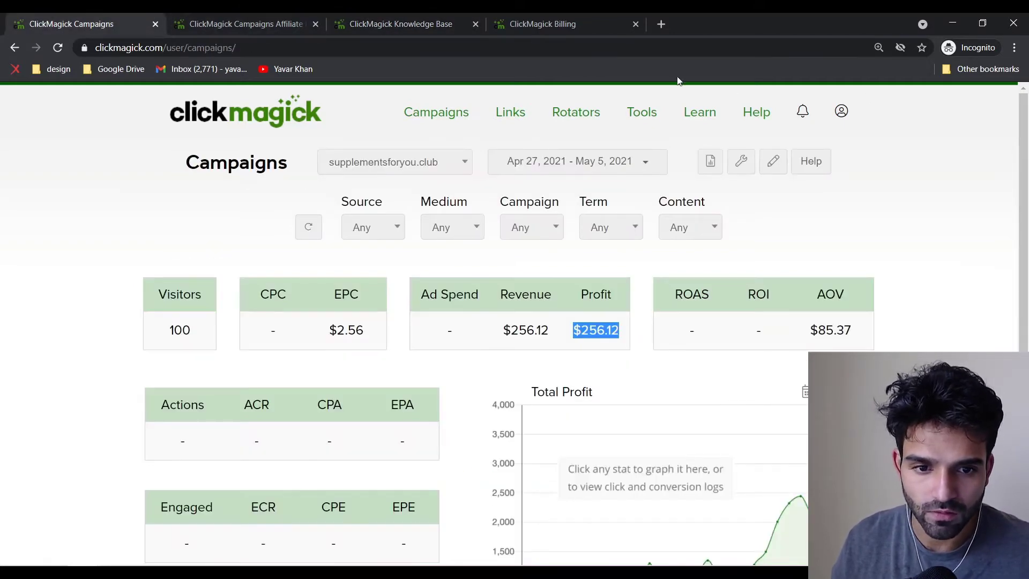
mouse_move(653, 119)
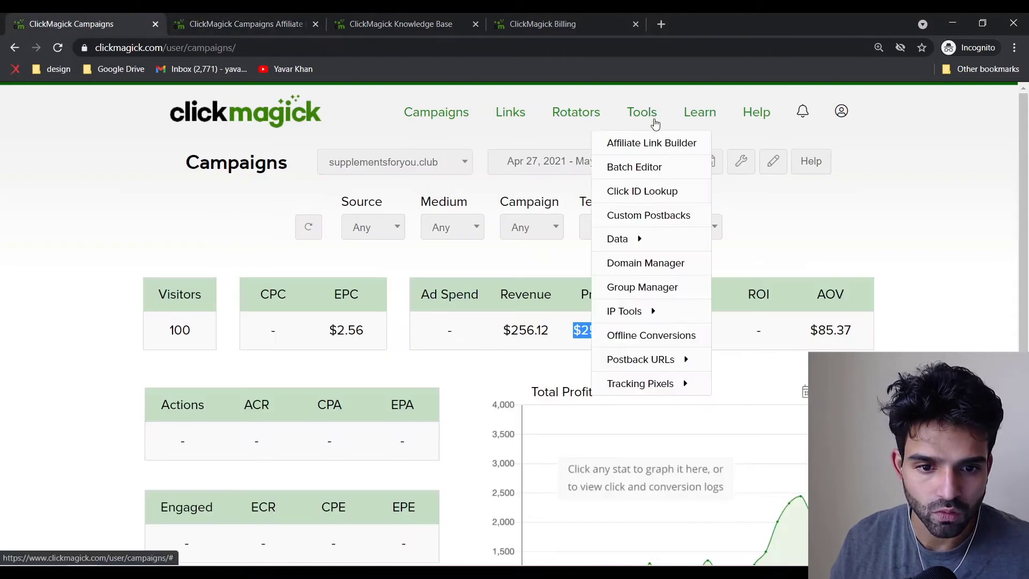
left_click(650, 142)
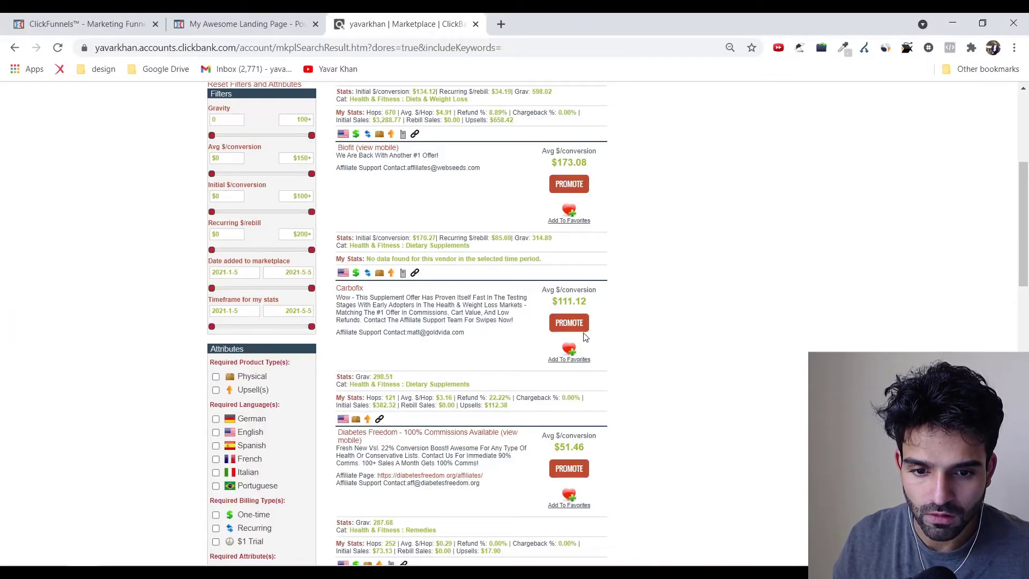
- Generate and copy a ClickBank HopLink for the product, then close the generator
left_click(583, 466)
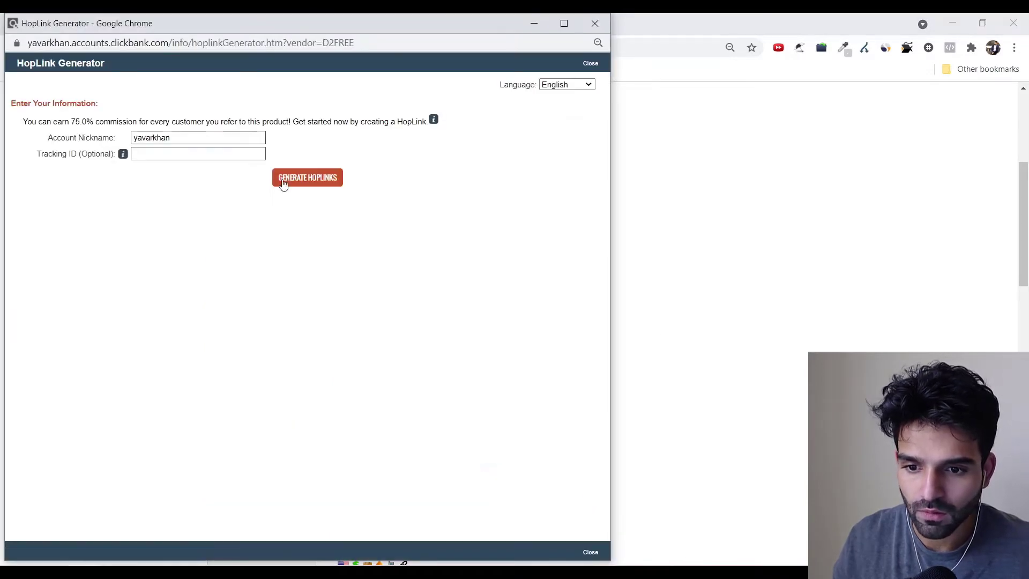
left_click(301, 184)
left_click(554, 262)
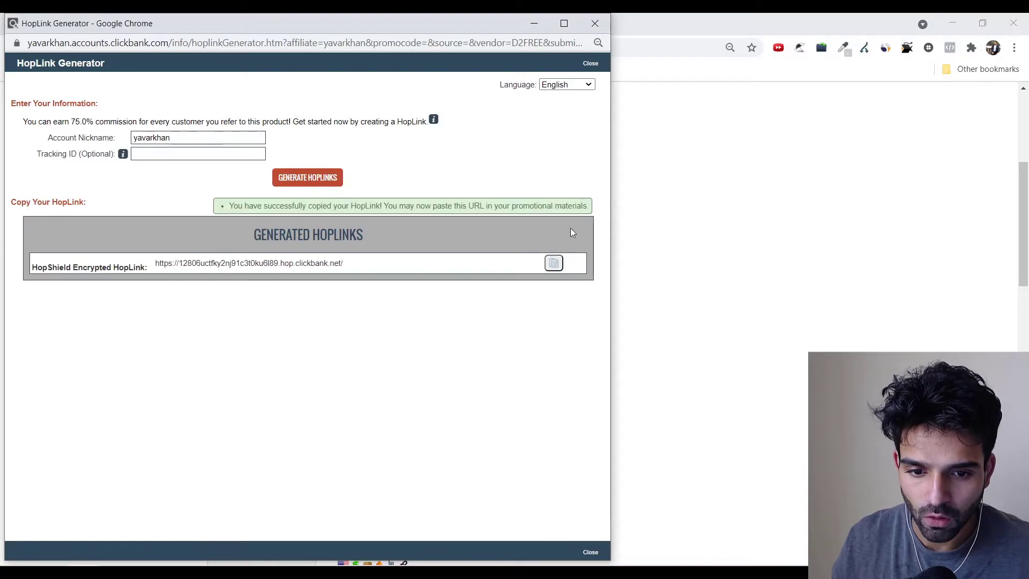
left_click(593, 15)
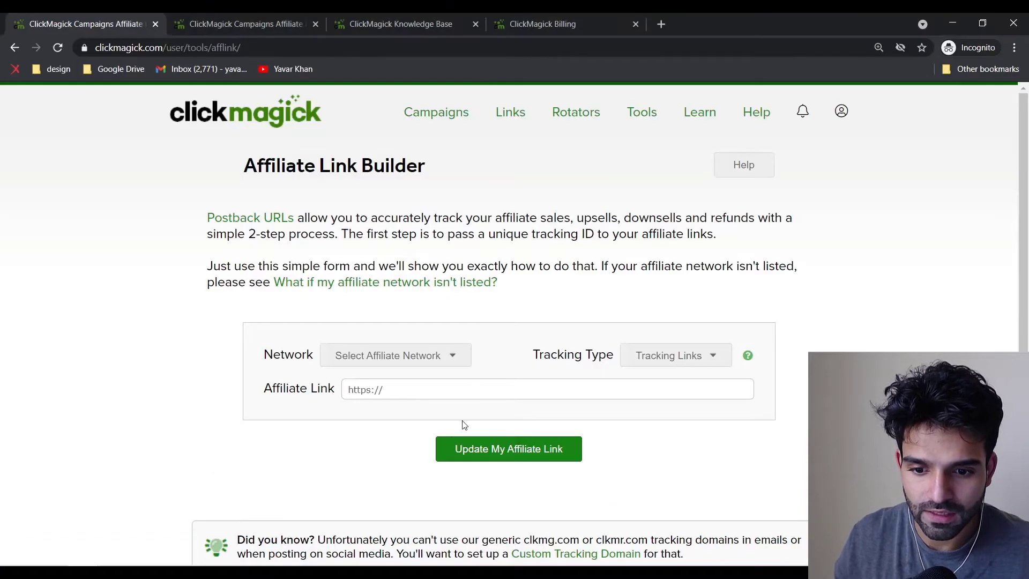
- Paste the ClickBank HopLink into Affiliate Link and set Tracking Type to Campaigns
left_click(381, 388)
key("ctrl+a")
key("ctrl+v")
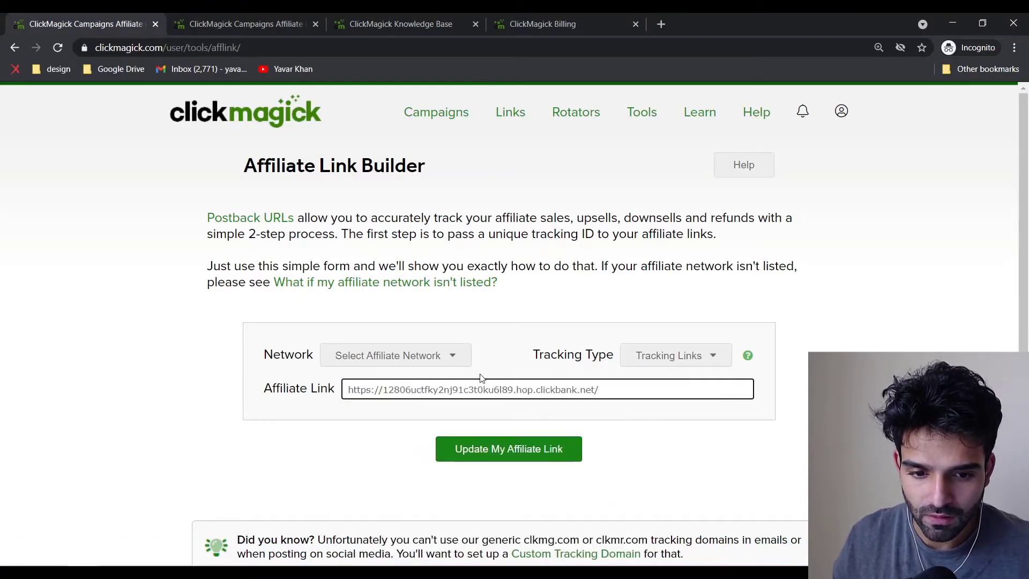
left_click(673, 357)
left_click(661, 384)
left_click(663, 359)
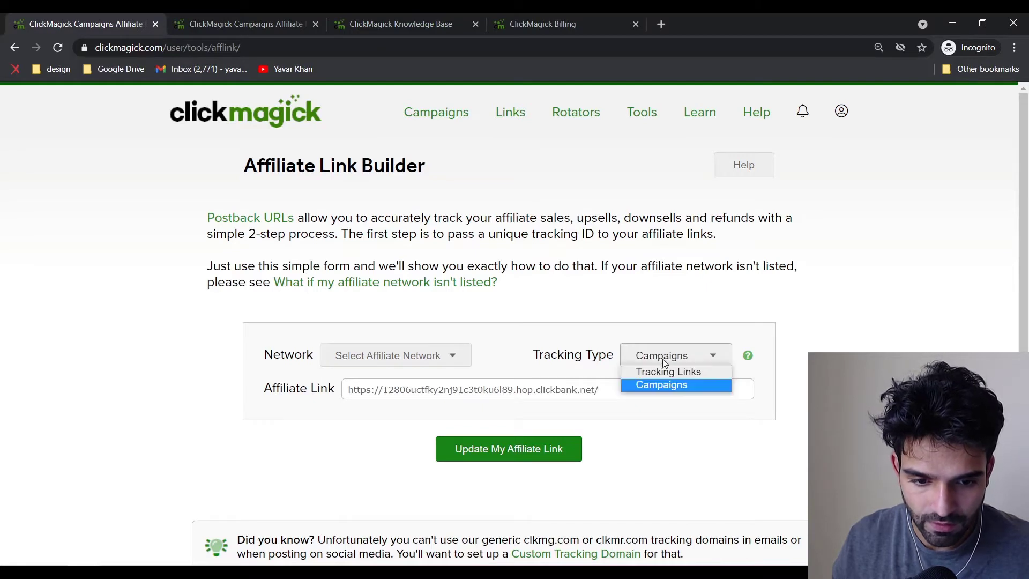
left_click(661, 381)
- Choose ClickBank (Affiliate) as the network and update the affiliate link
left_click(391, 353)
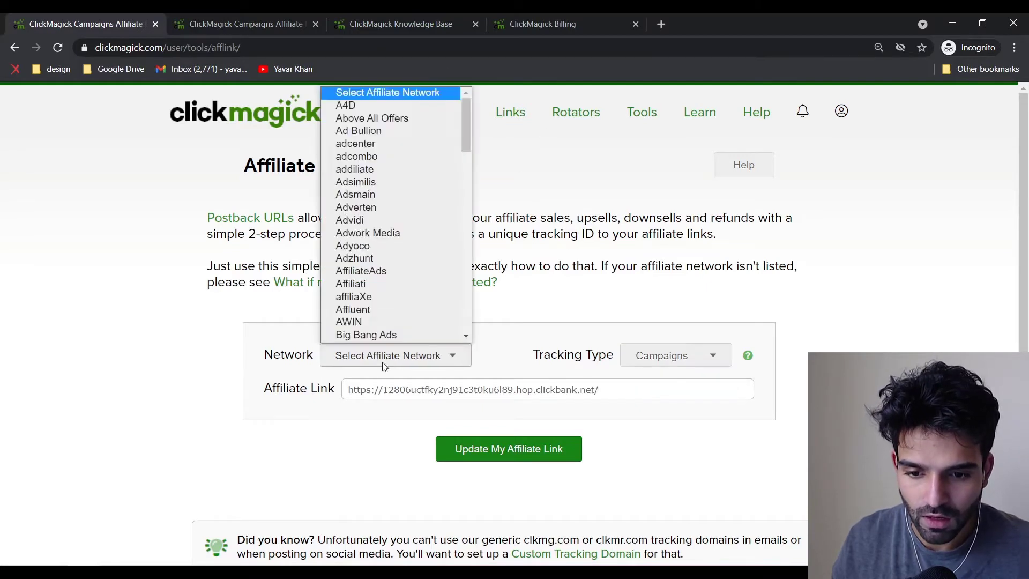
key("c")
key("Down")
key("Down")
key("Down")
key("Down")
key("Down")
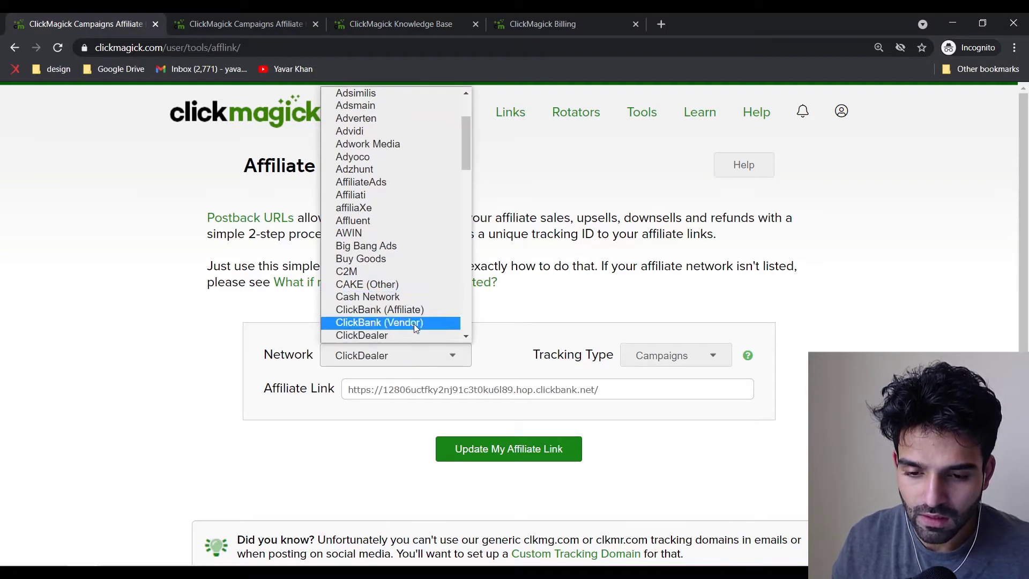
scroll(410, 316, "down", 1)
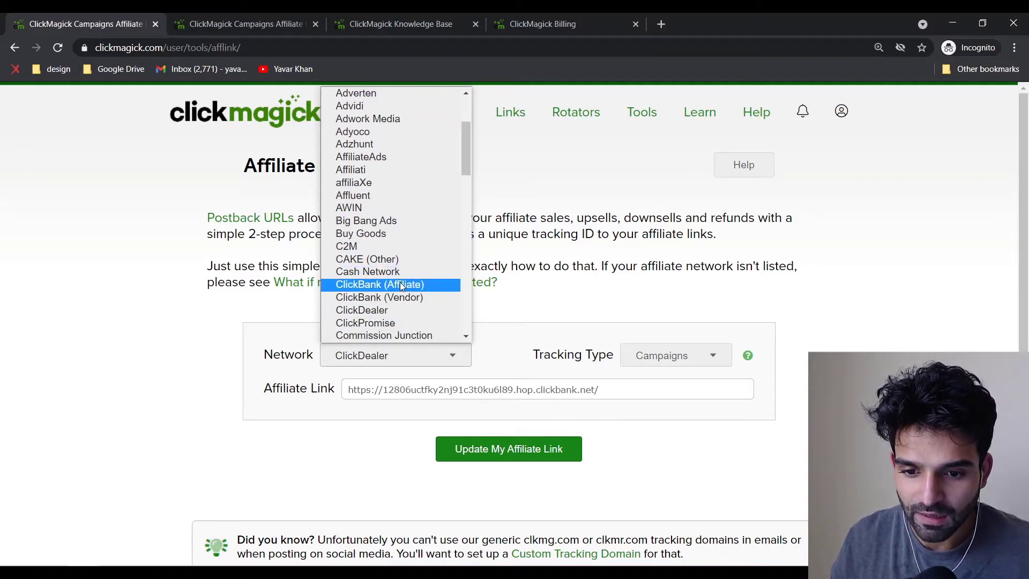
left_click(399, 284)
left_click(510, 455)
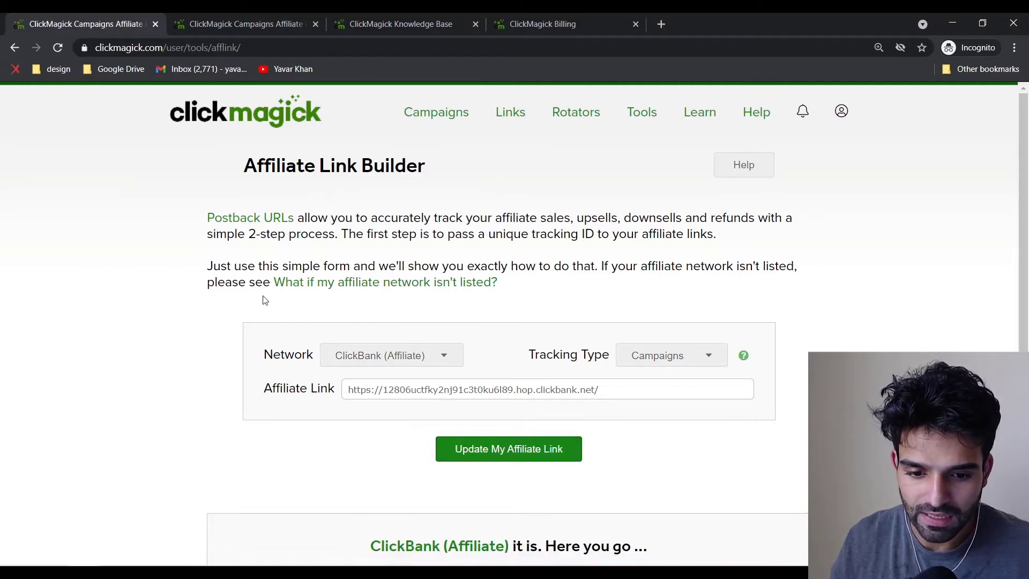
left_click(492, 445)
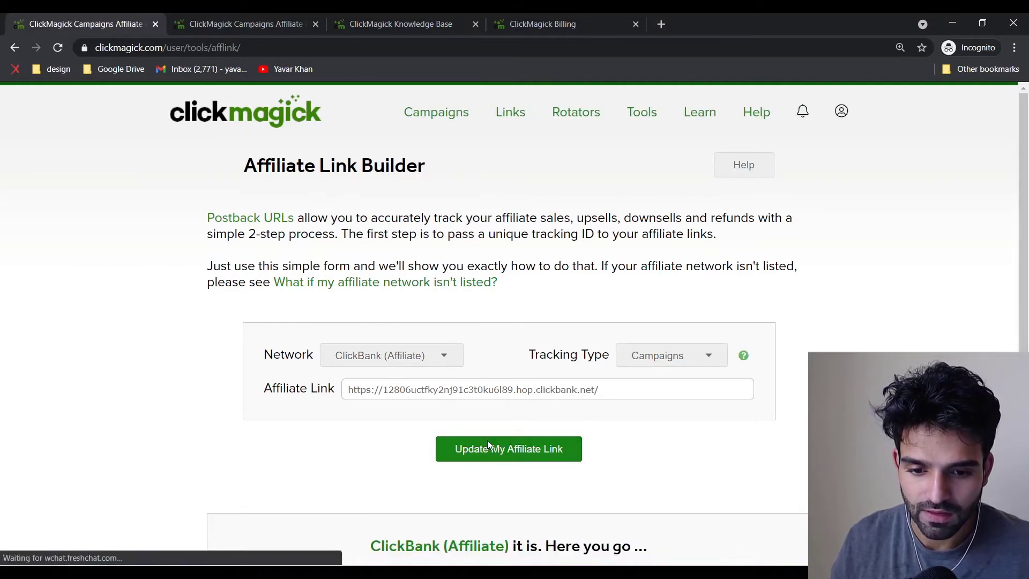
left_click(482, 450)
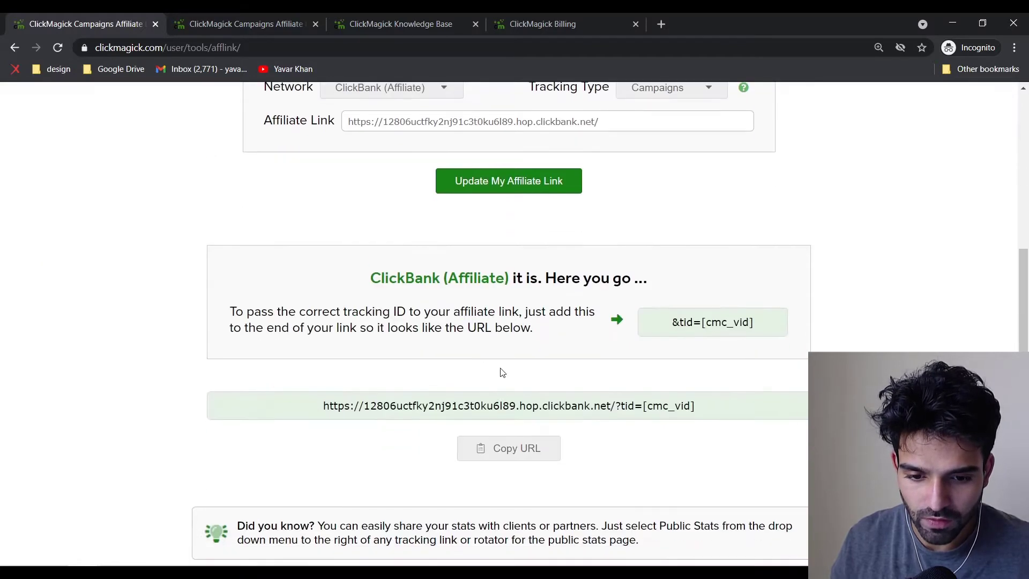
- Copy the generated tracking URL ending in ?tid=[cmc_vid]
left_click_drag(328, 402, 670, 406)
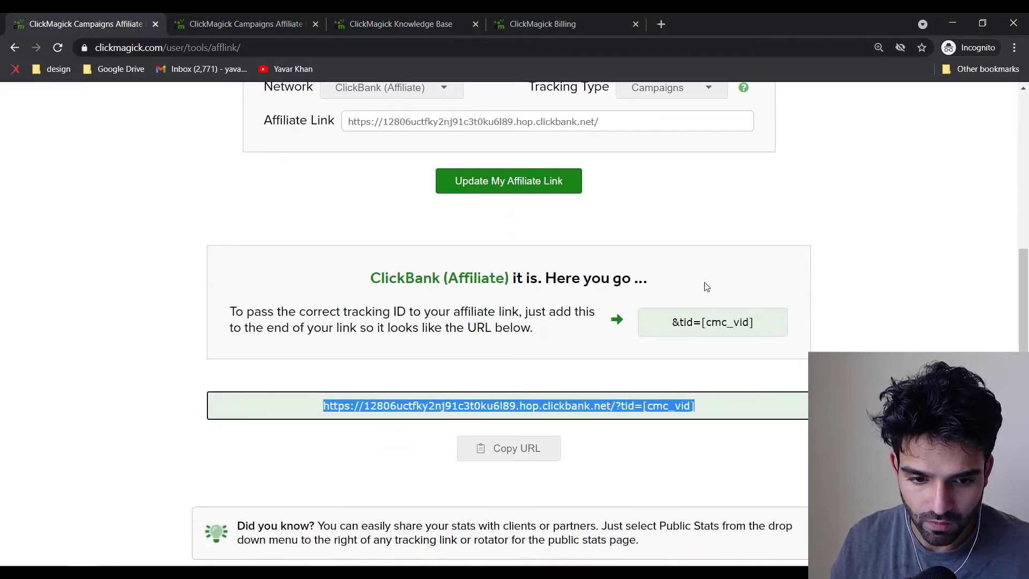
left_click_drag(670, 322, 767, 329)
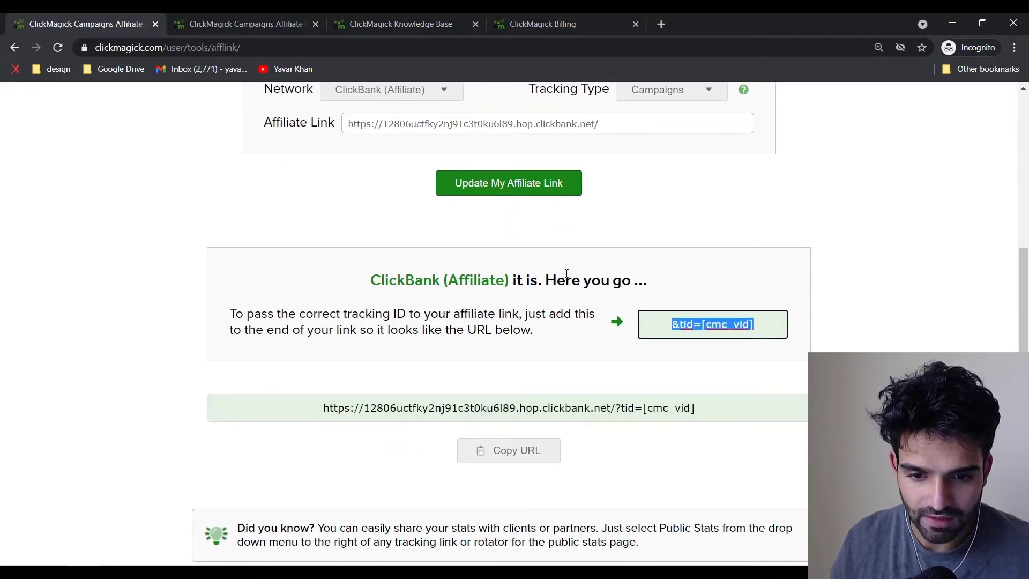
left_click(510, 450)
key("alt+Tab")
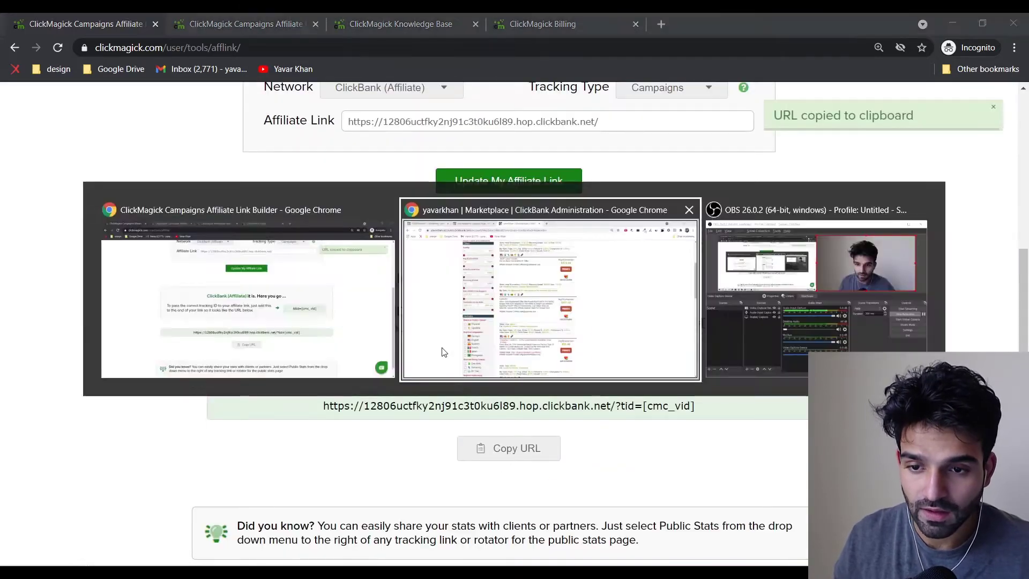
key("alt+Tab")
key("alt+Tab")
key("alt+Tab")
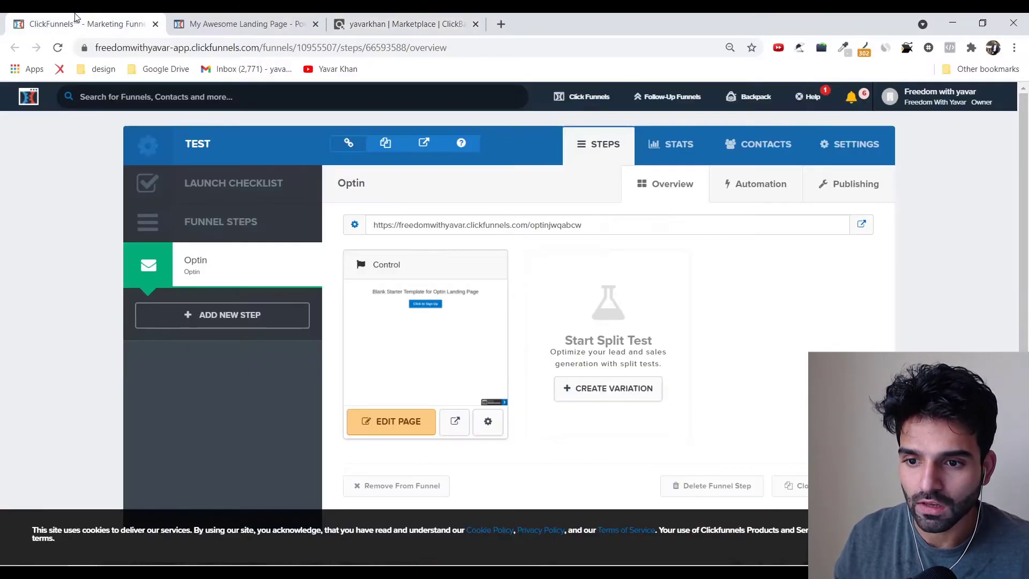
- Point the Optin page's sign-up button to the copied ClickBank tracking link and save
left_click(246, 23)
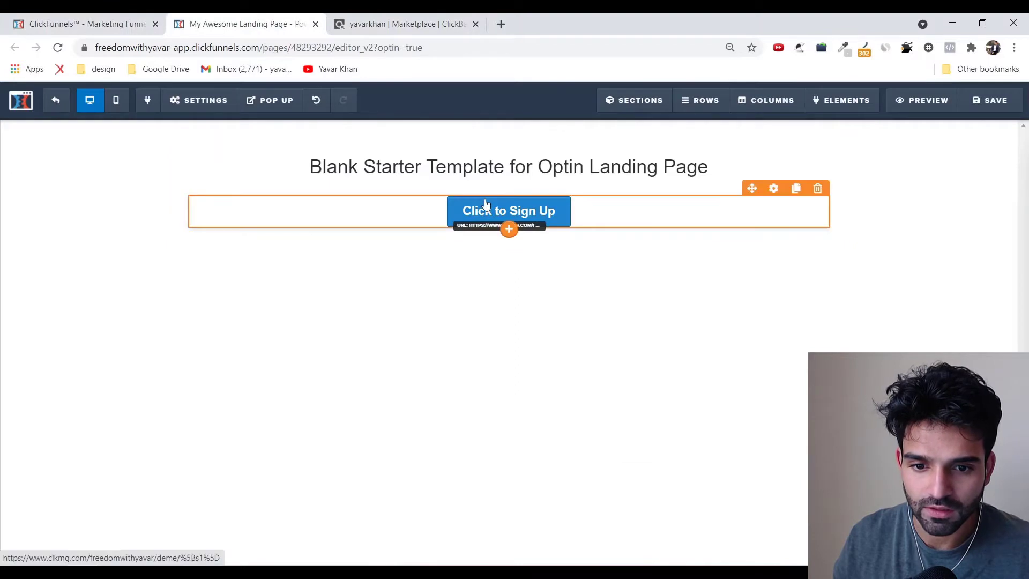
left_click(473, 209)
left_click(926, 236)
triple_click(857, 279)
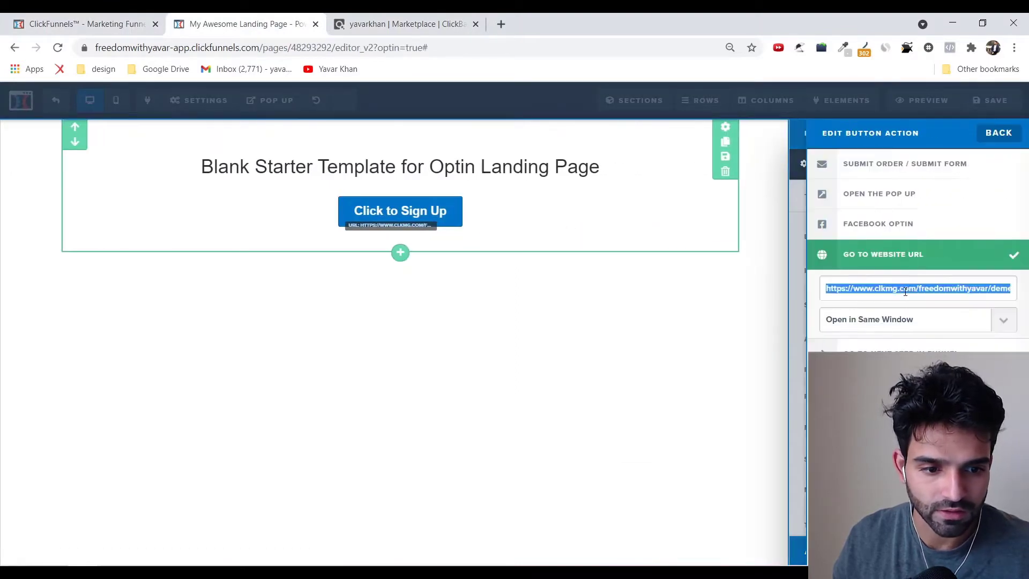
key("ctrl+v")
left_click(417, 274)
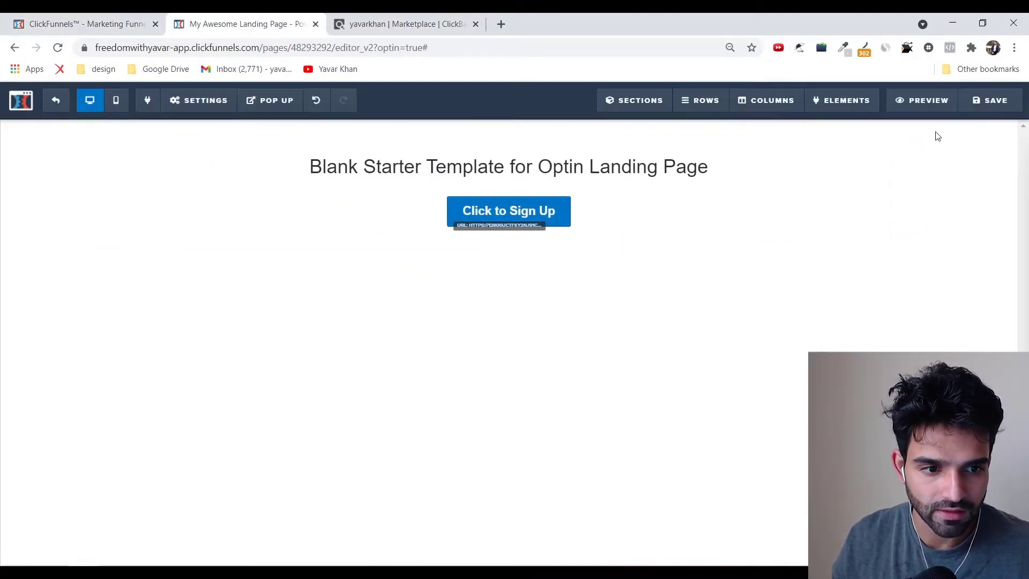
left_click(987, 106)
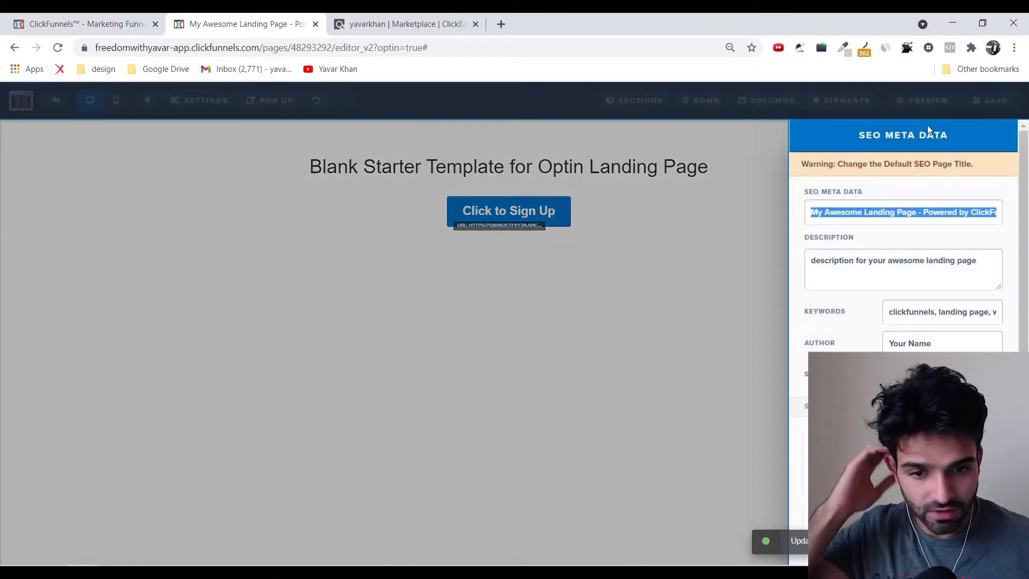
left_click(533, 297)
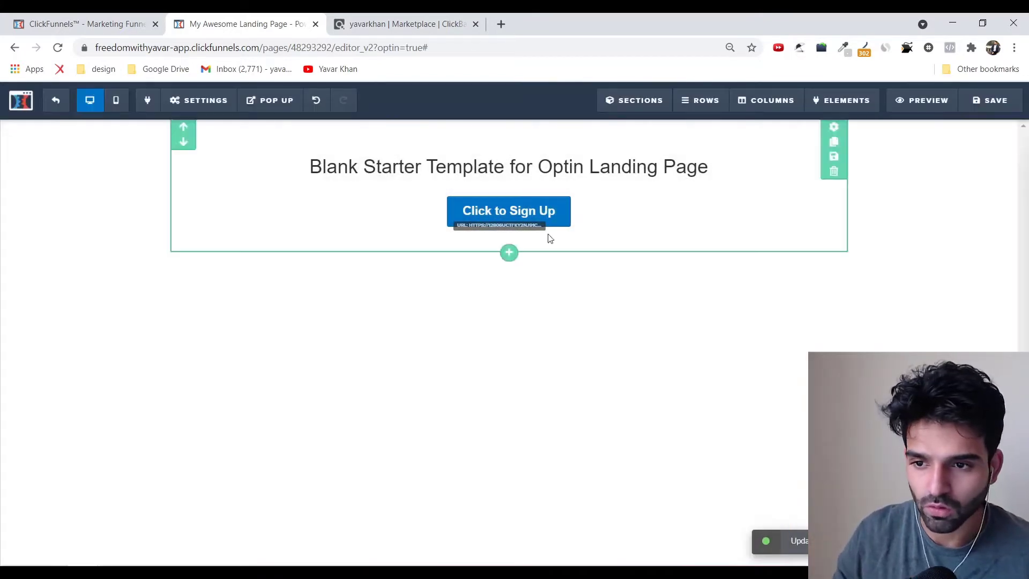
key("alt+Tab")
scroll(527, 280, "up", 5)
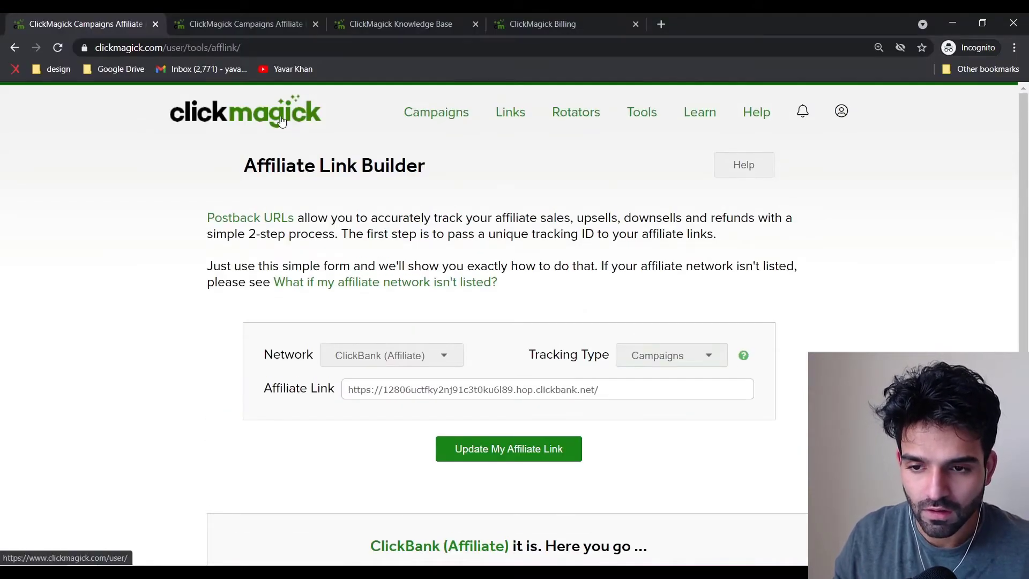
- Type '1.Add website Code 2. Affiliate Link Builder' in Notepad, then return to ClickMagick
key("alt+Tab")
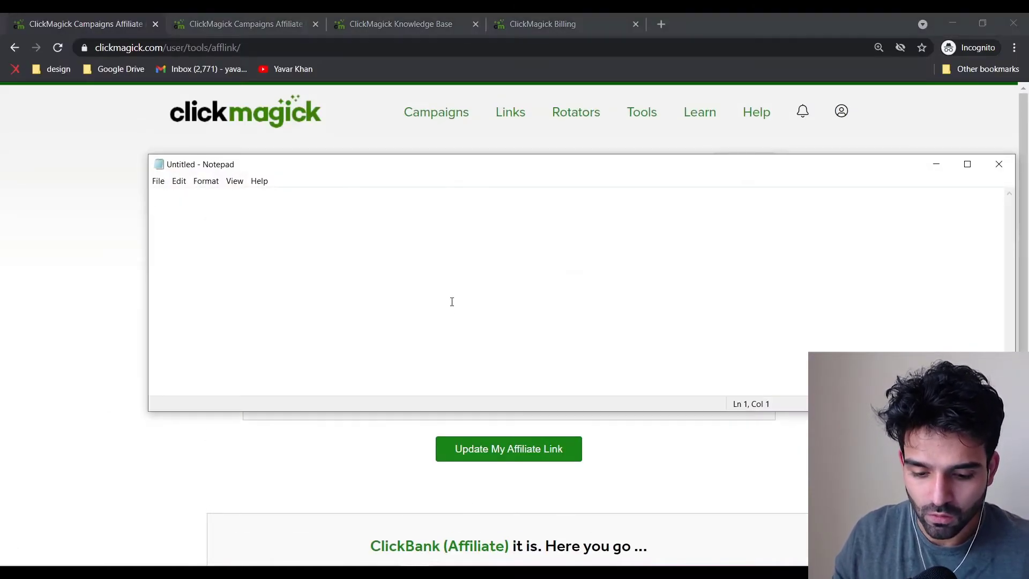
type("1.")
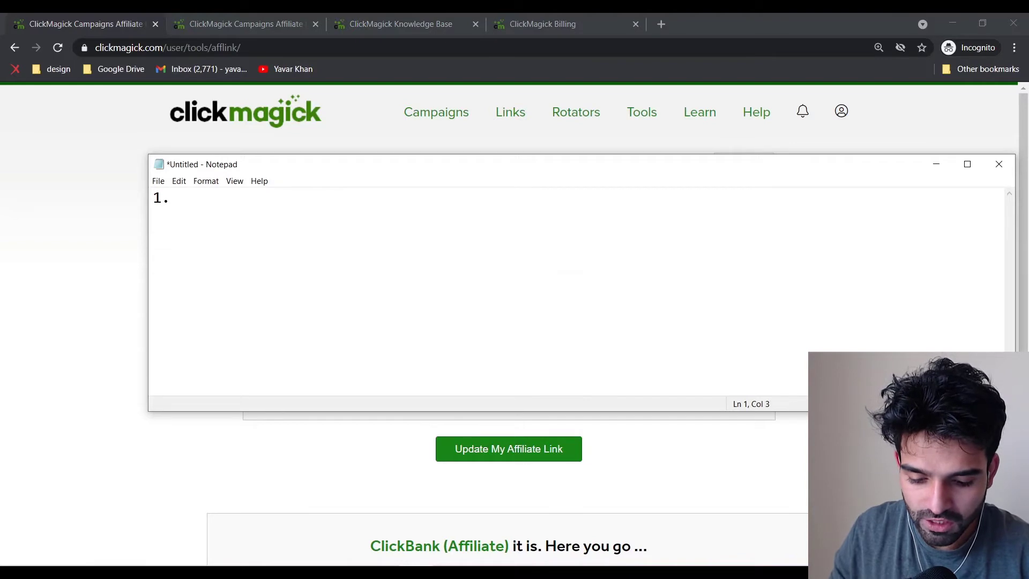
type("Add website Code 2. Aff")
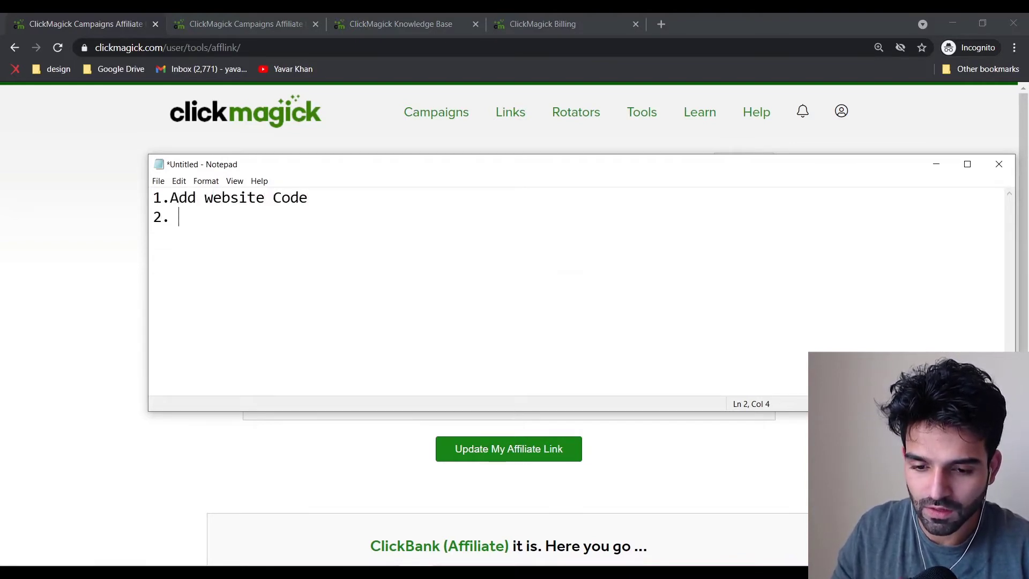
type("iliate Li")
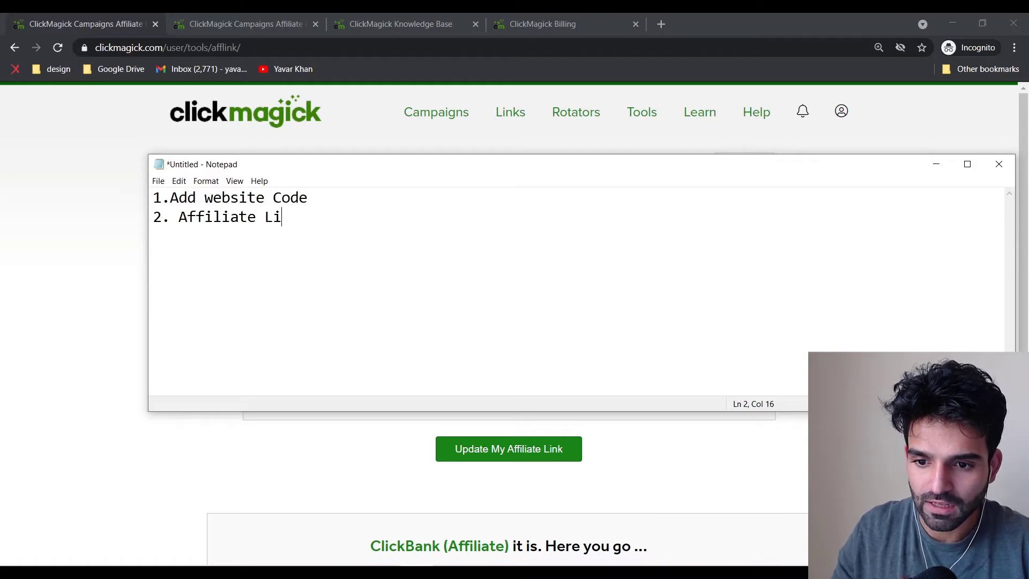
type("nk Builder")
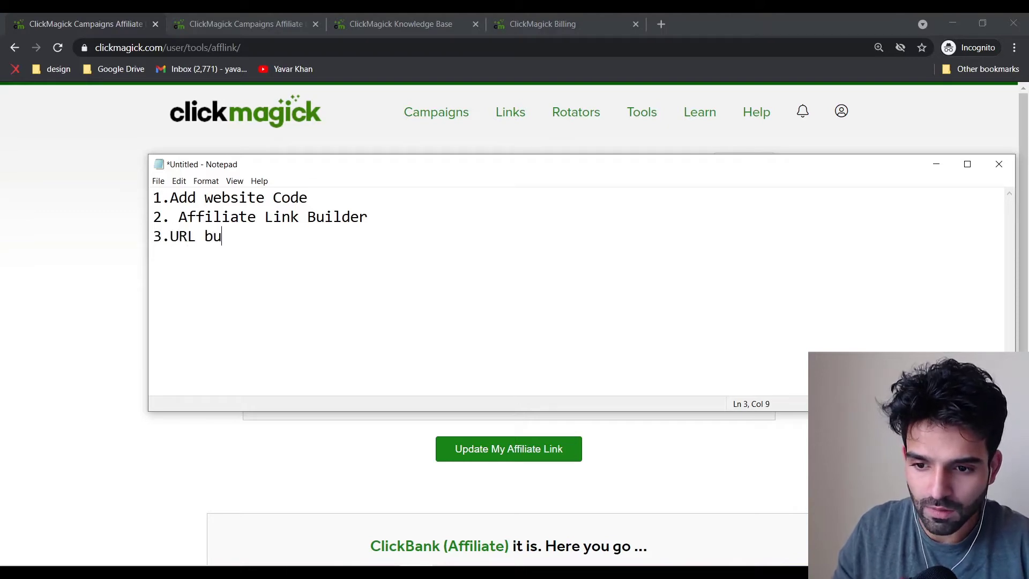
key("alt+Tab")
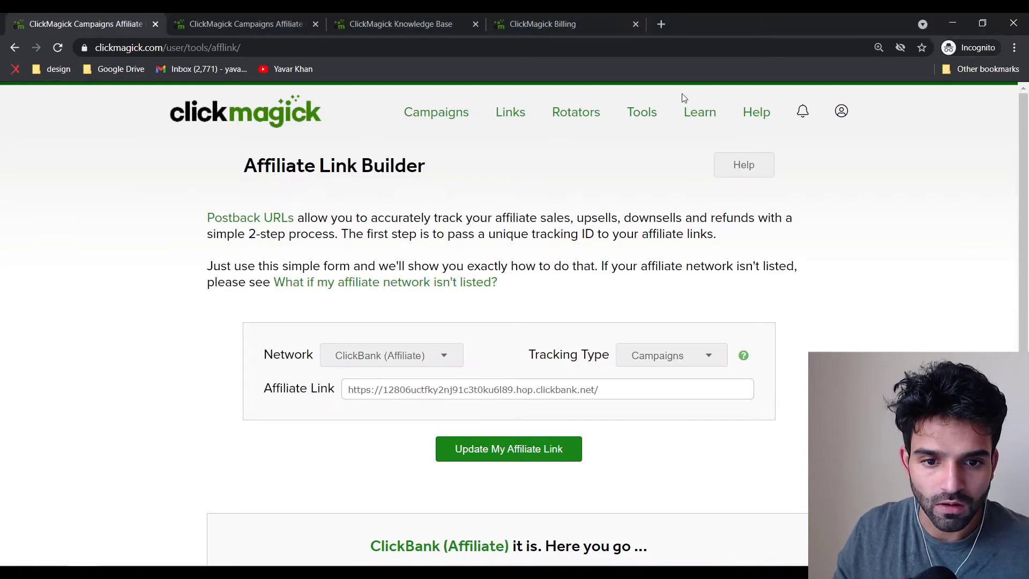
- Open the Campaign URL Builder from the campaign tools list on the campaigns overview
left_click(427, 109)
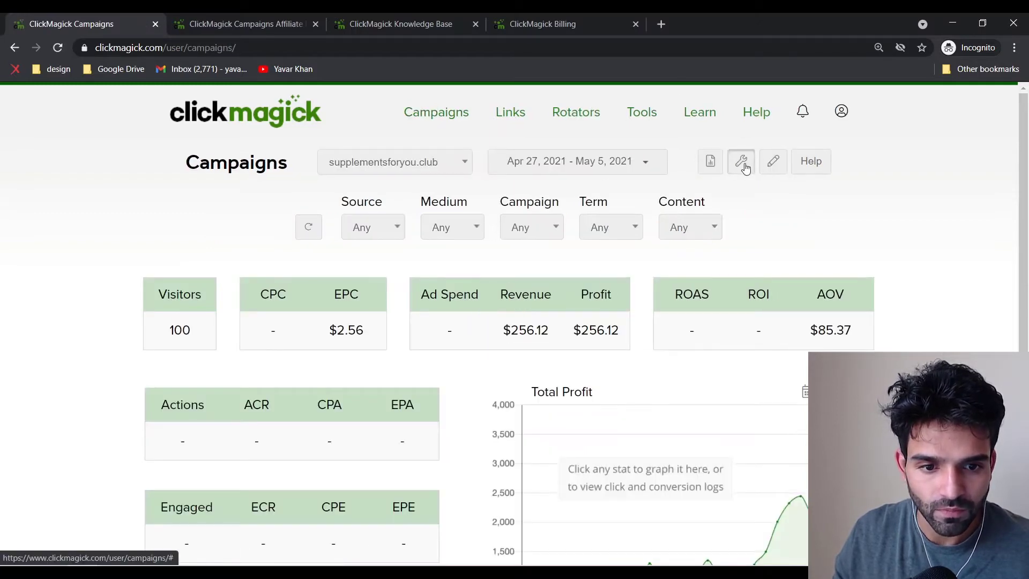
left_click(742, 162)
left_click(680, 212)
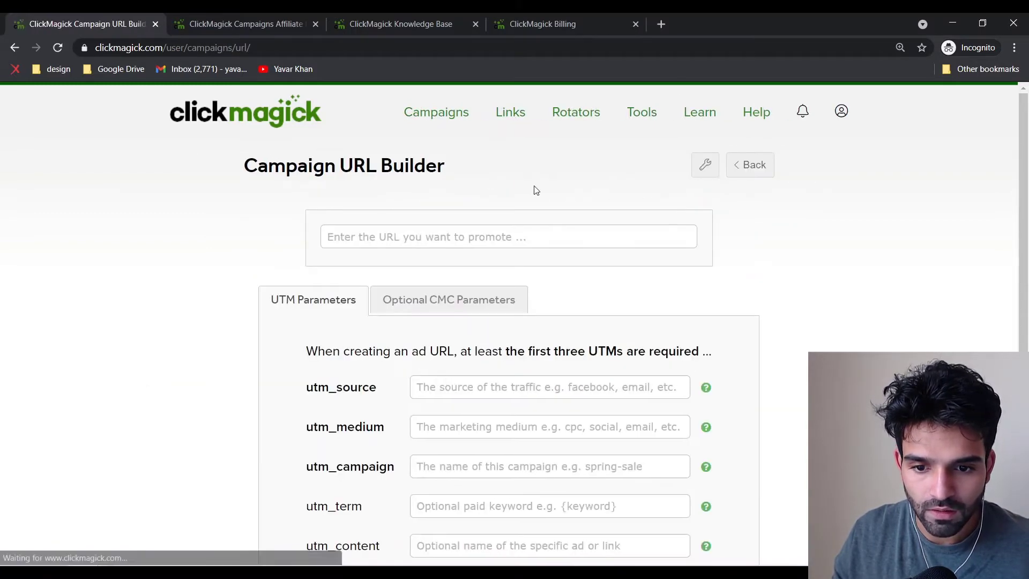
scroll(468, 269, "down", 5)
scroll(738, 364, "up", 5)
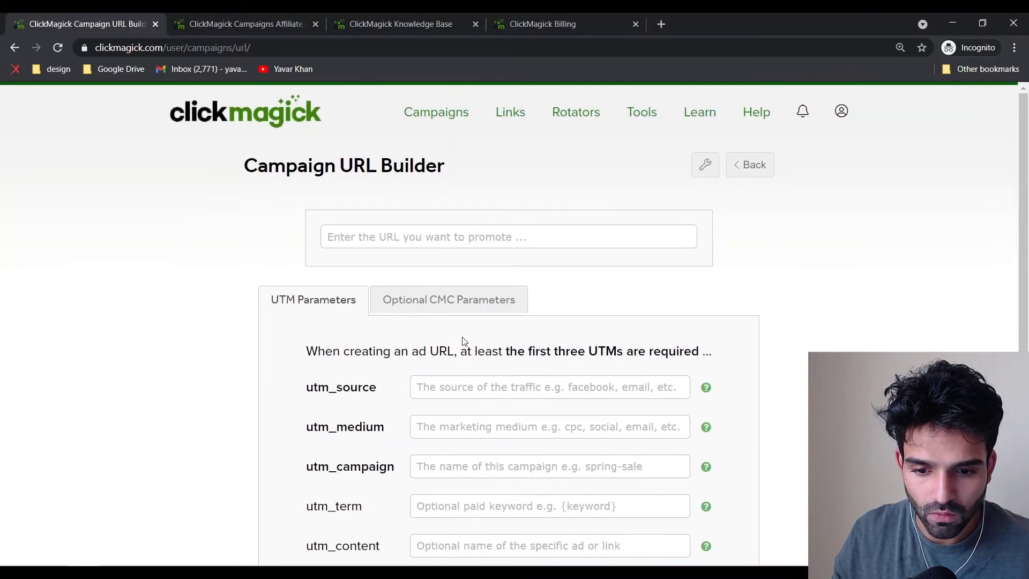
scroll(464, 376, "down", 2)
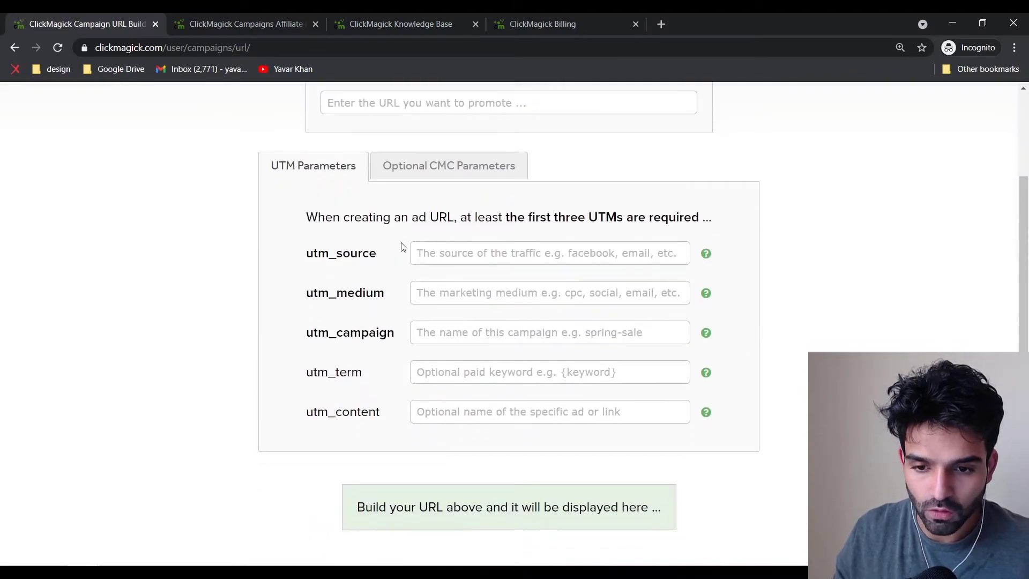
- Enter Bing as utm_source and Search as utm_medium
left_click(415, 249)
key("Escape")
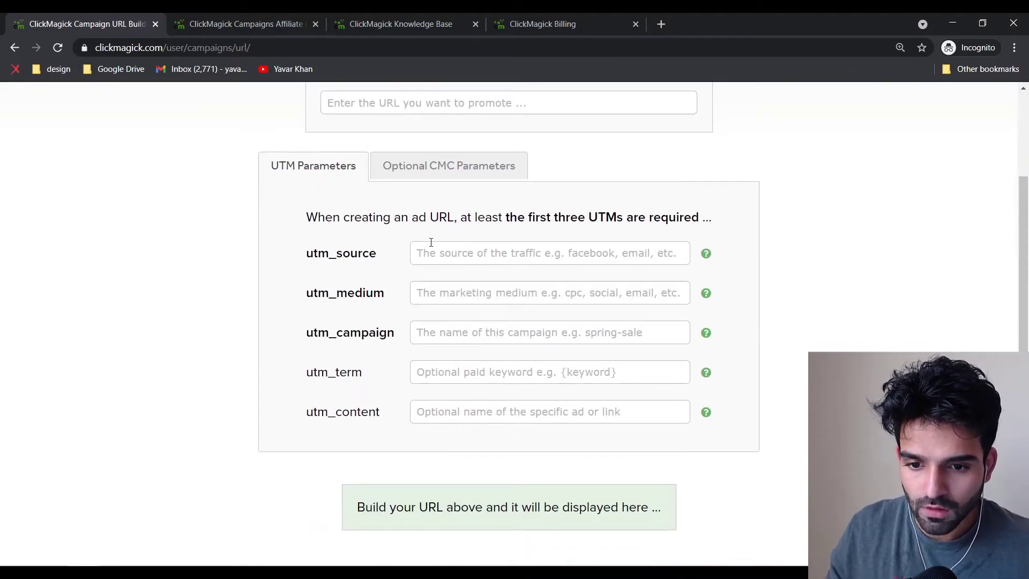
left_click(419, 250)
type("Bing")
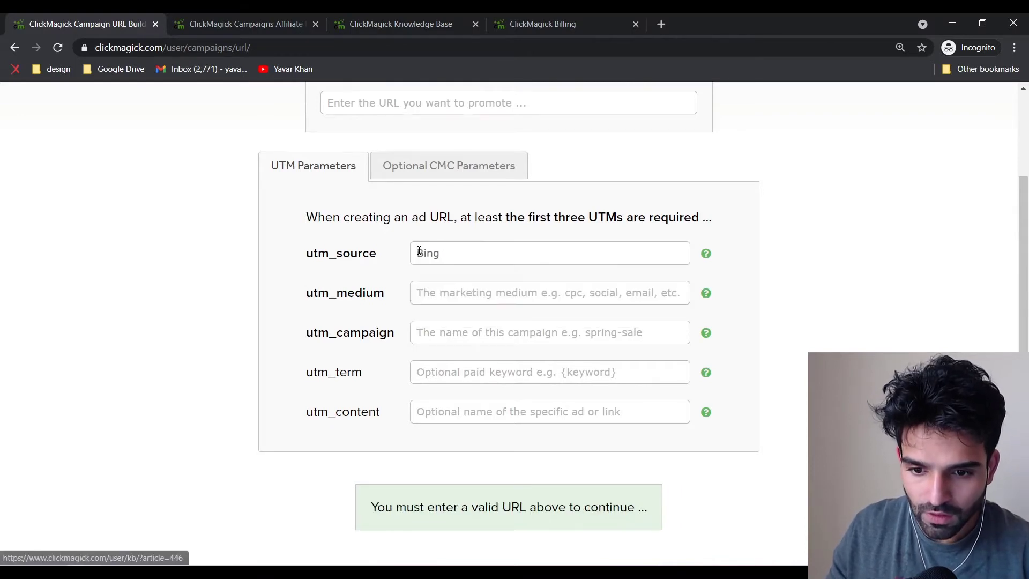
key("Tab")
type("Search")
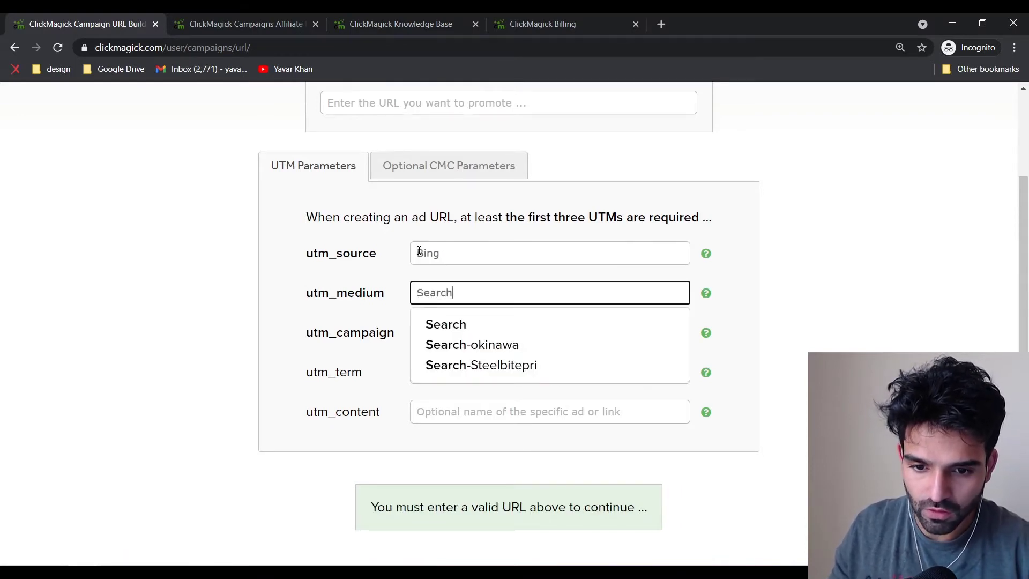
key("Tab")
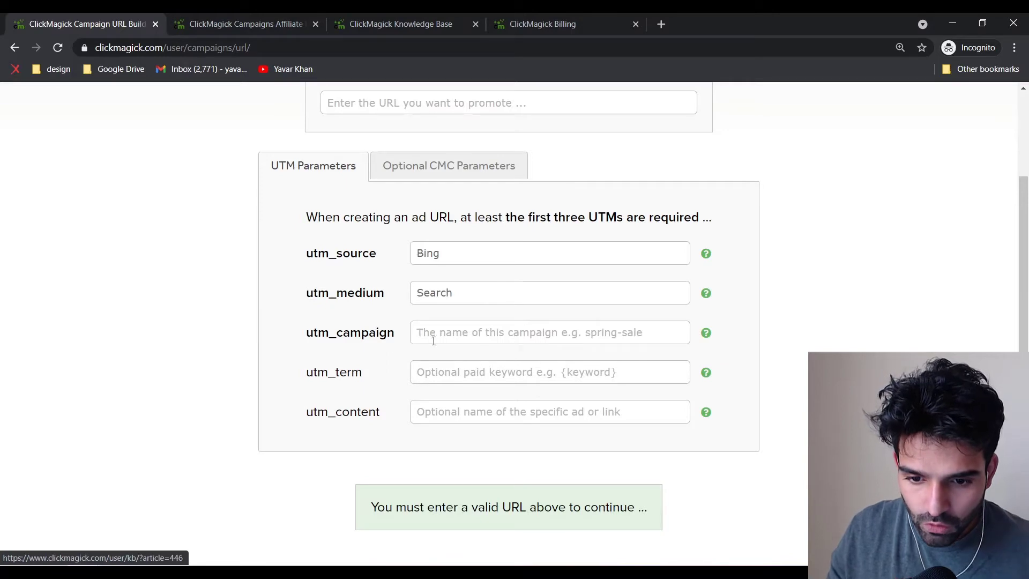
scroll(472, 391, "up", 2)
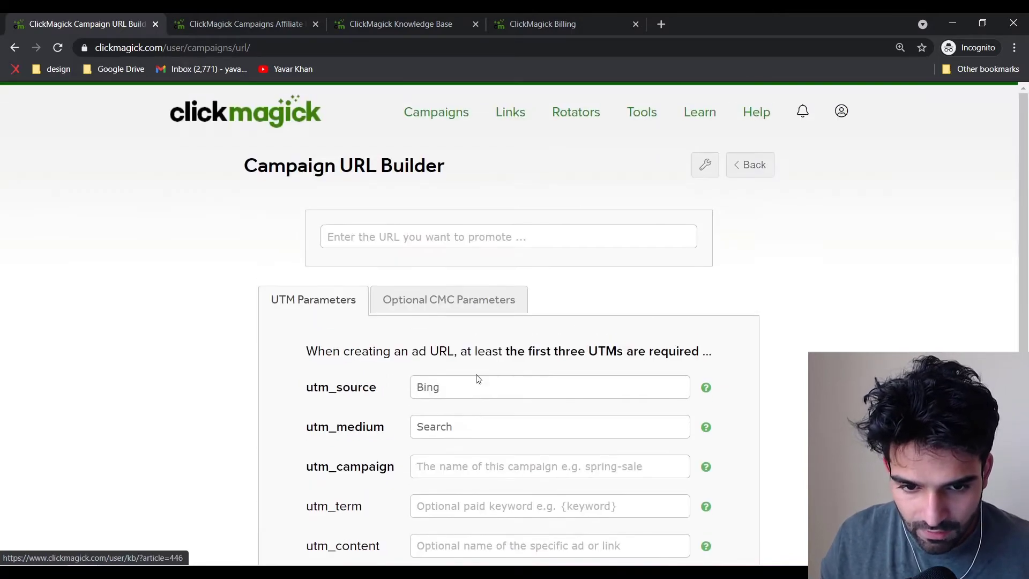
- Open the Learn > Knowledge Base page in a new tab
left_click(754, 116)
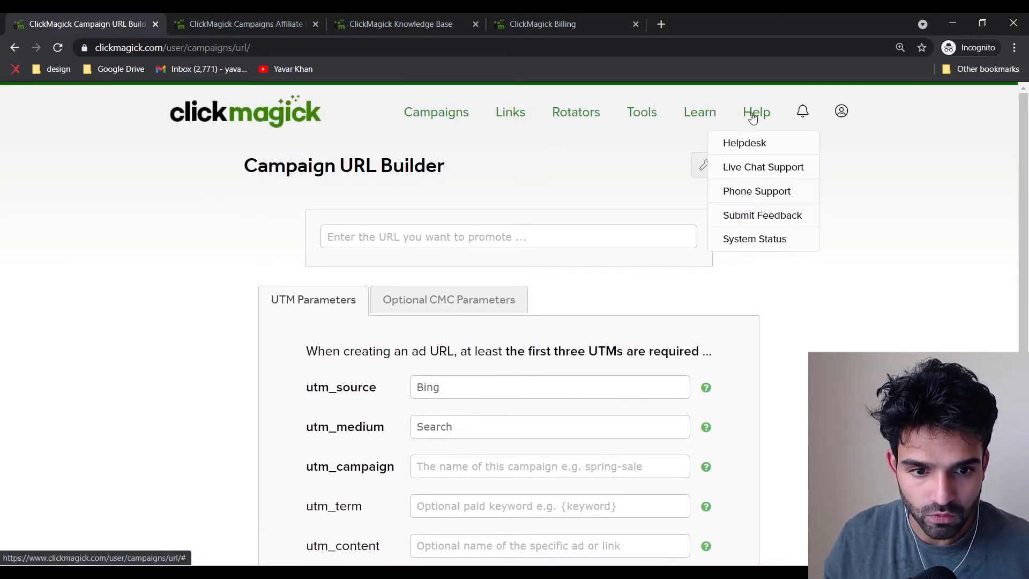
left_click(690, 111)
middle_click(718, 144)
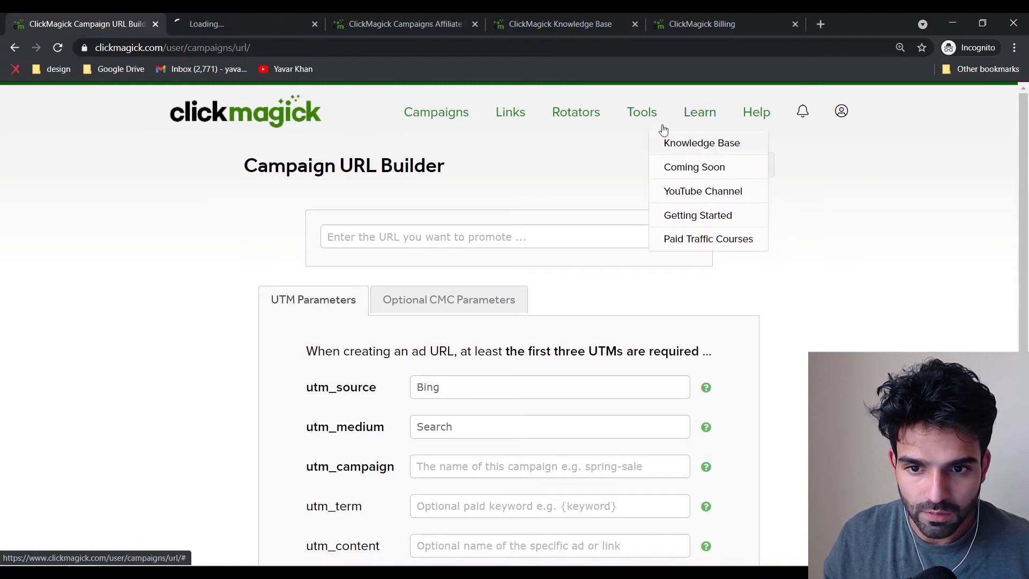
left_click(267, 16)
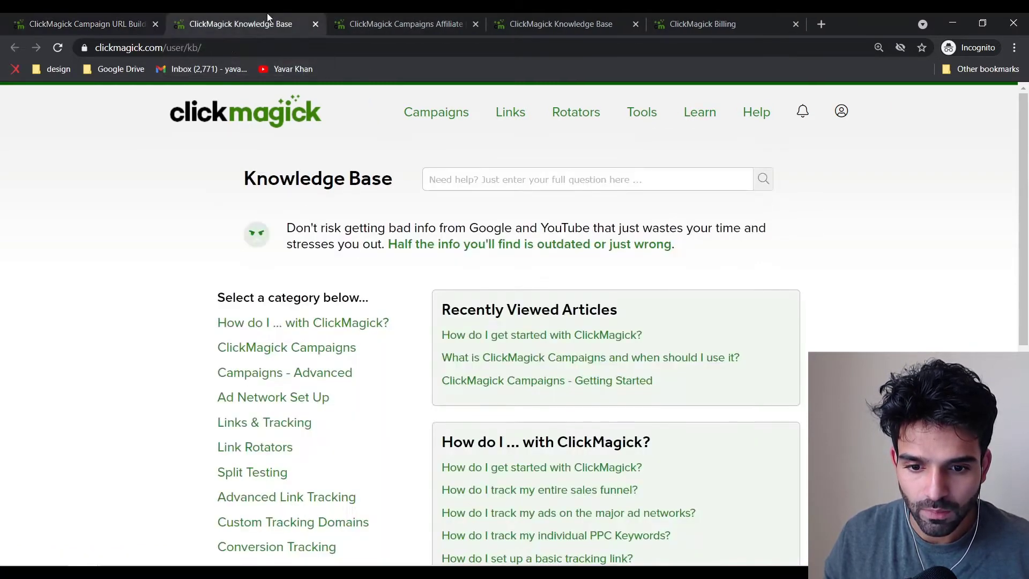
- Search 'bing parameters' and open the Microsoft URL tokens article to the {keyword} entry
left_click(488, 171)
type("bing")
key("Down")
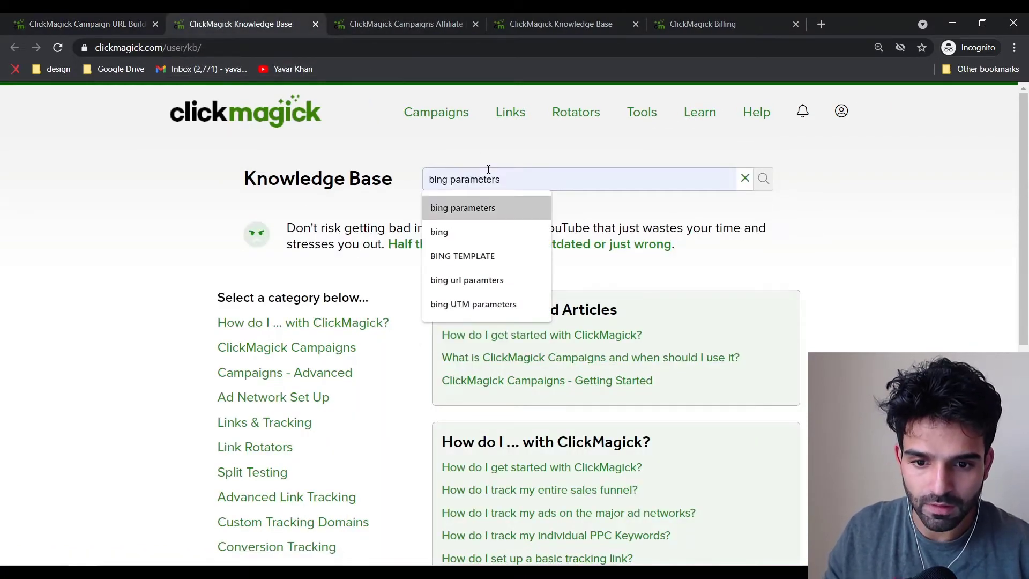
key("Return")
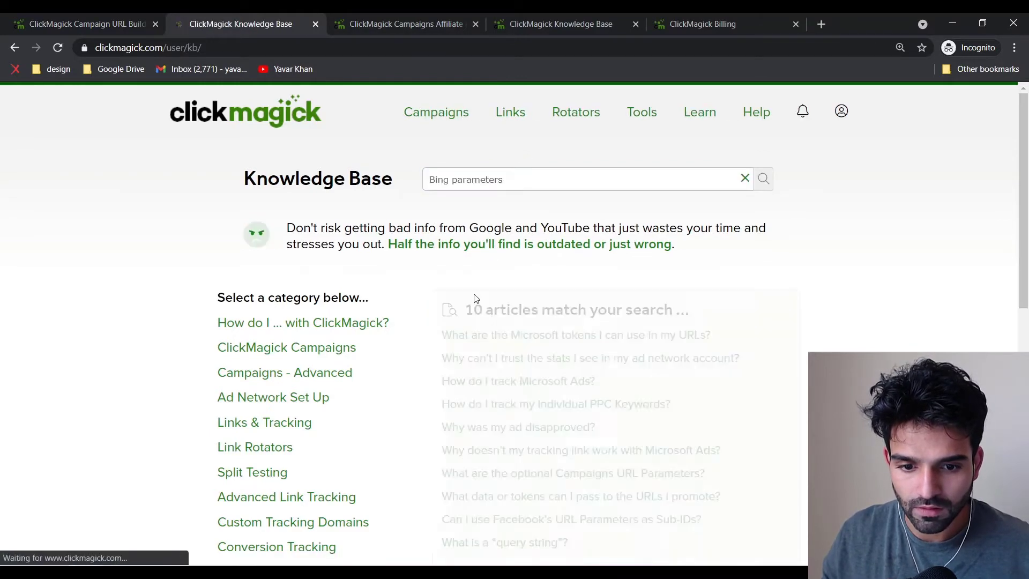
left_click(470, 343)
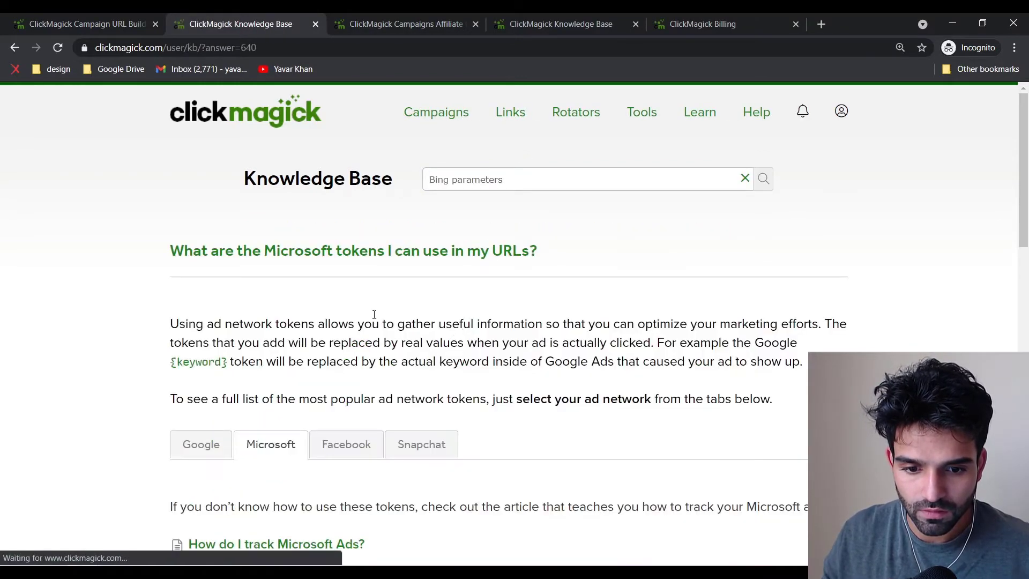
scroll(273, 299, "down", 5)
scroll(227, 244, "down", 2)
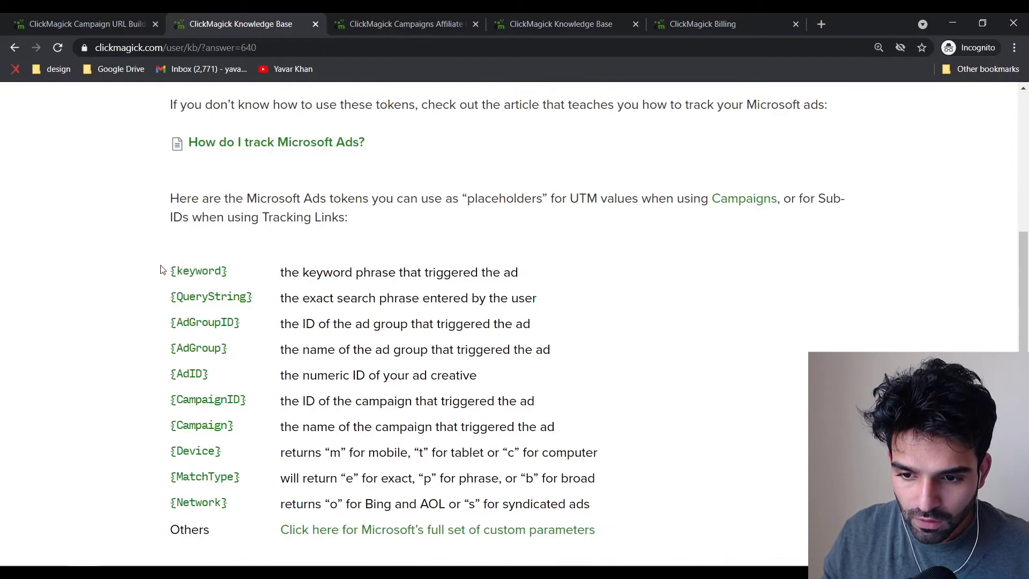
left_click_drag(160, 269, 498, 275)
left_click(290, 255)
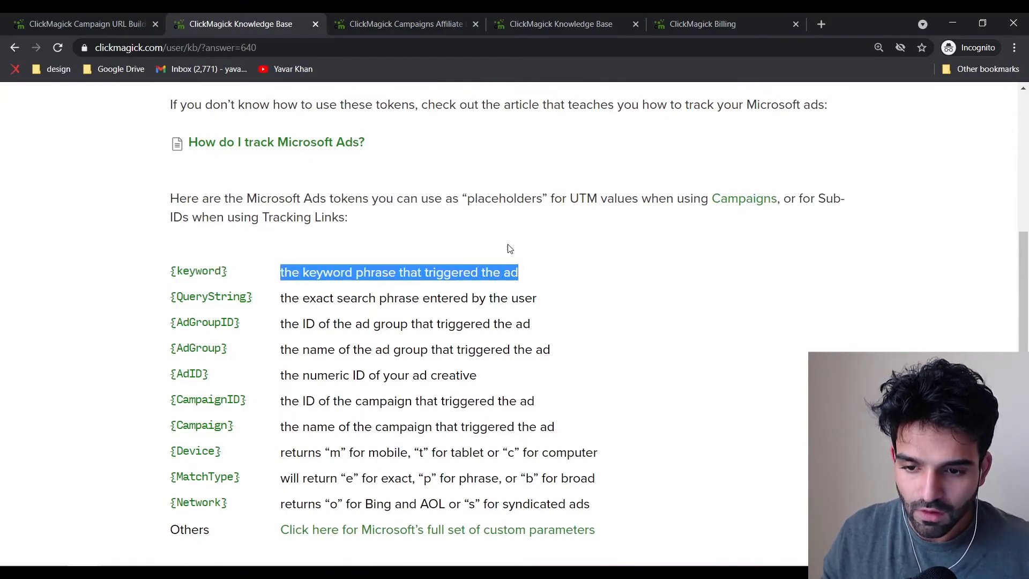
- Search bing.com for 'yavar' in a new tab, select the term, then close the tab
key("ctrl+t")
type("bing.com")
key("Return")
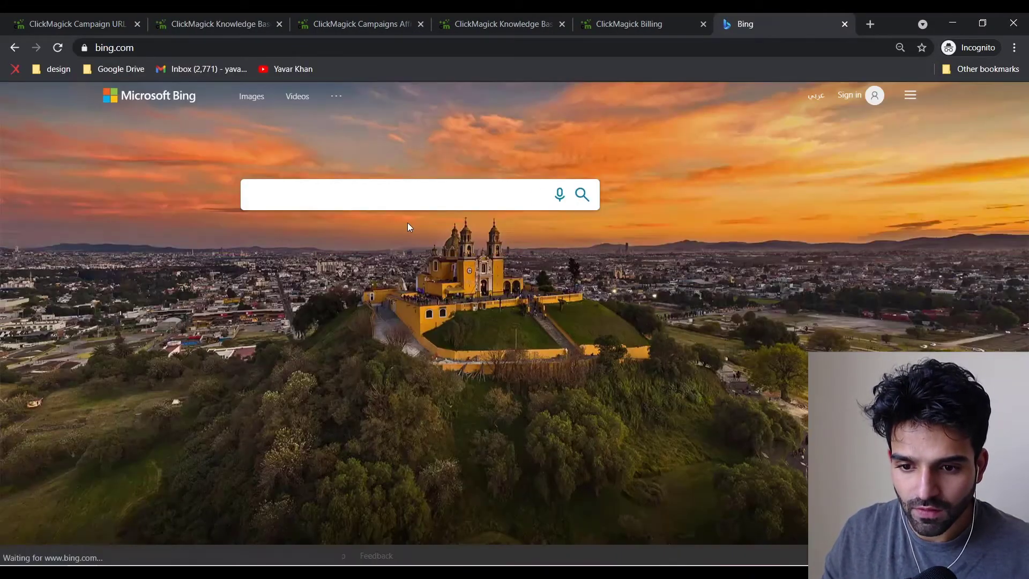
left_click(404, 204)
type("yavar")
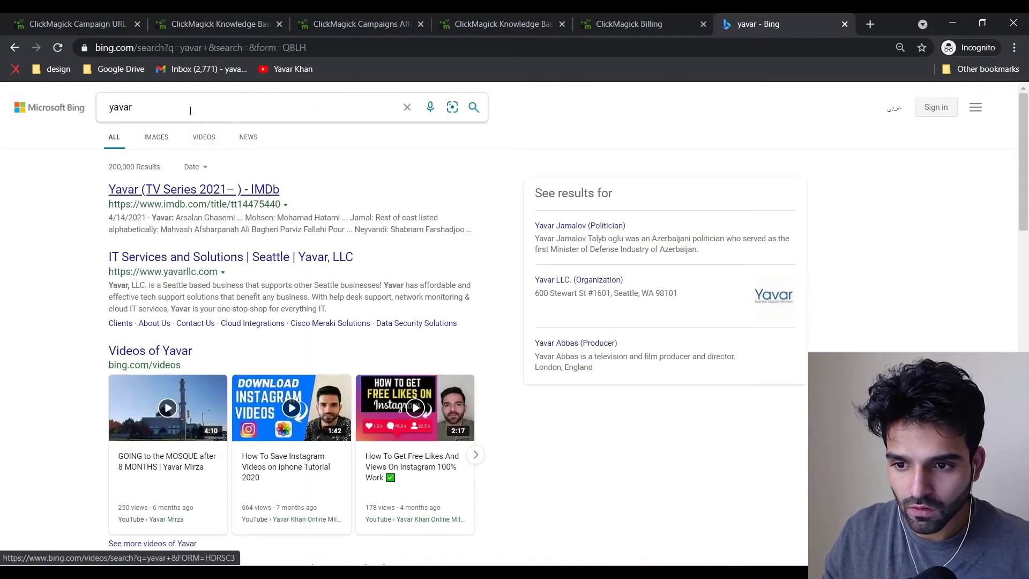
left_click_drag(188, 107, 69, 109)
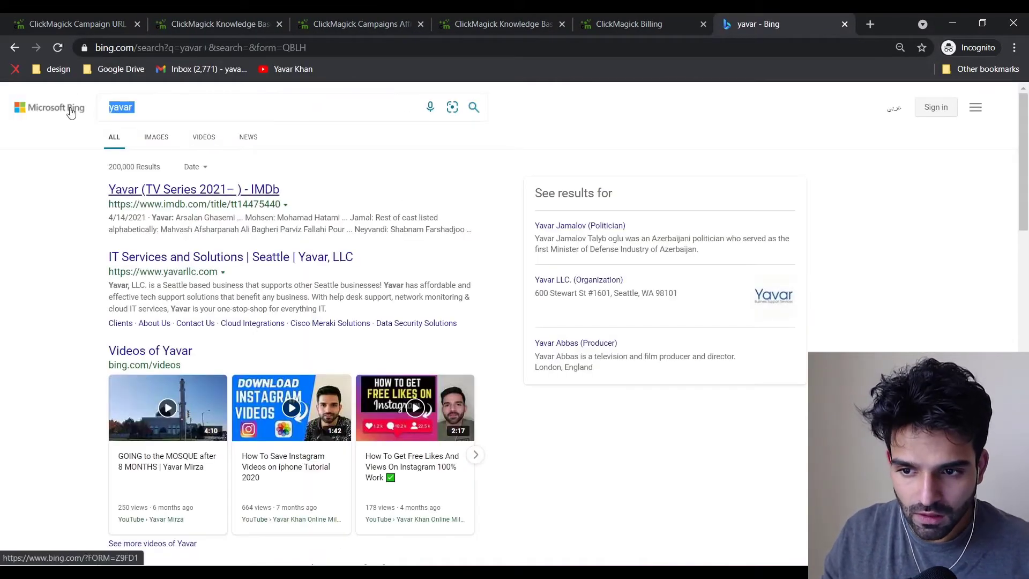
left_click(117, 109)
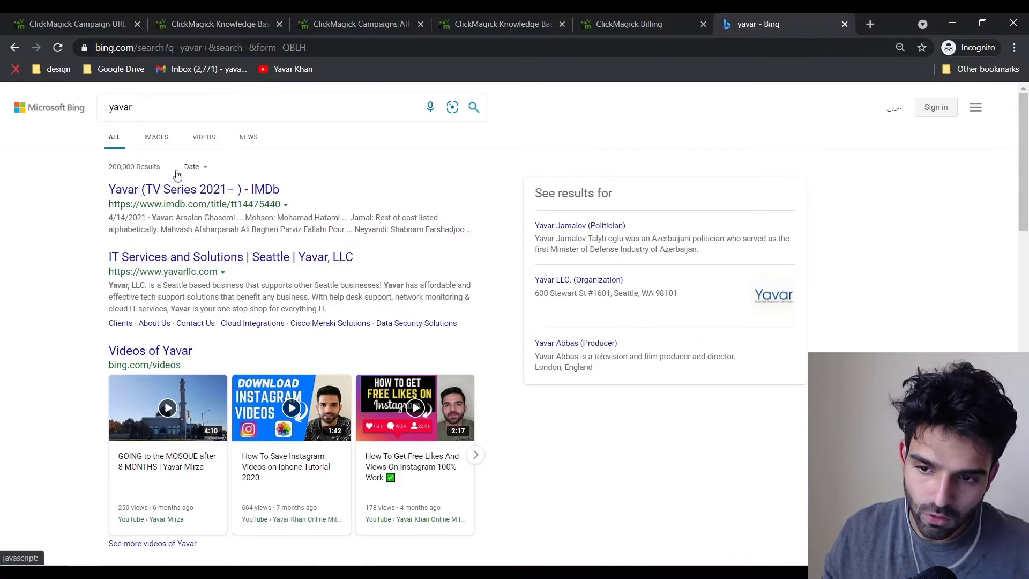
double_click(155, 110)
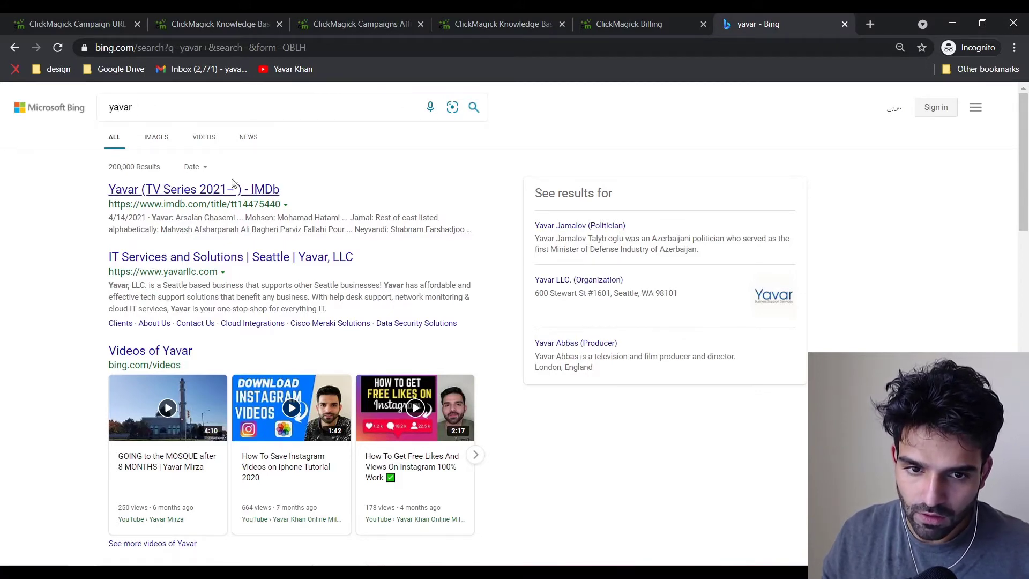
key("ctrl+w")
- Back in the Campaign URL Builder, fill utm_campaign with {Adgroup}-{AdID}-{Device}
left_click(367, 17)
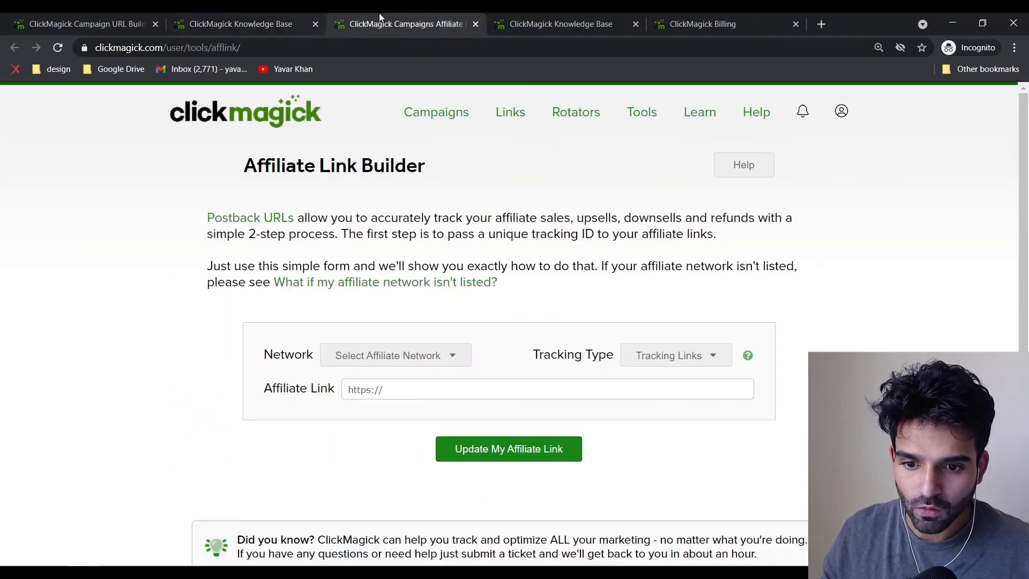
left_click(241, 17)
left_click(408, 16)
left_click(572, 16)
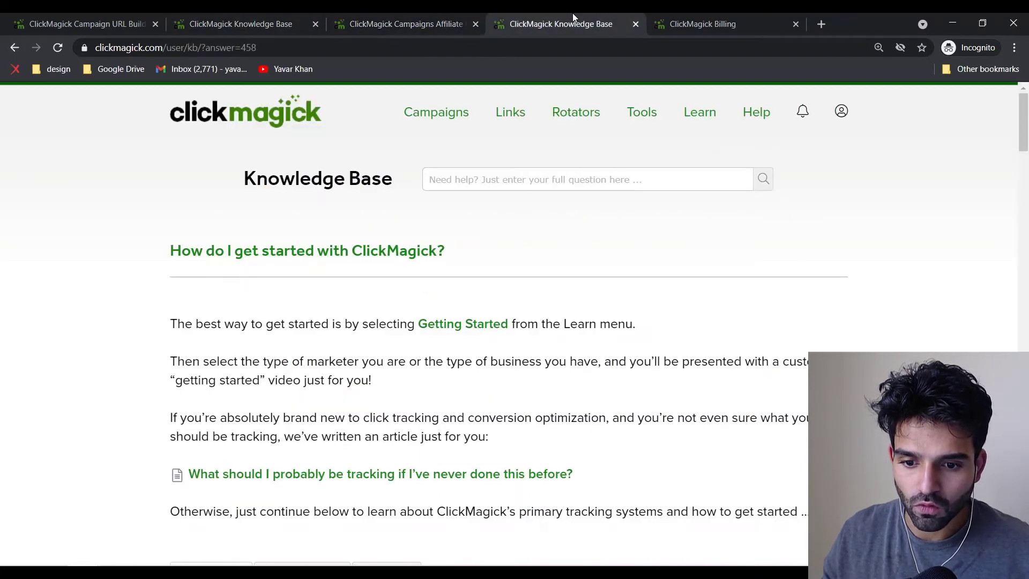
left_click(123, 16)
left_click(435, 464)
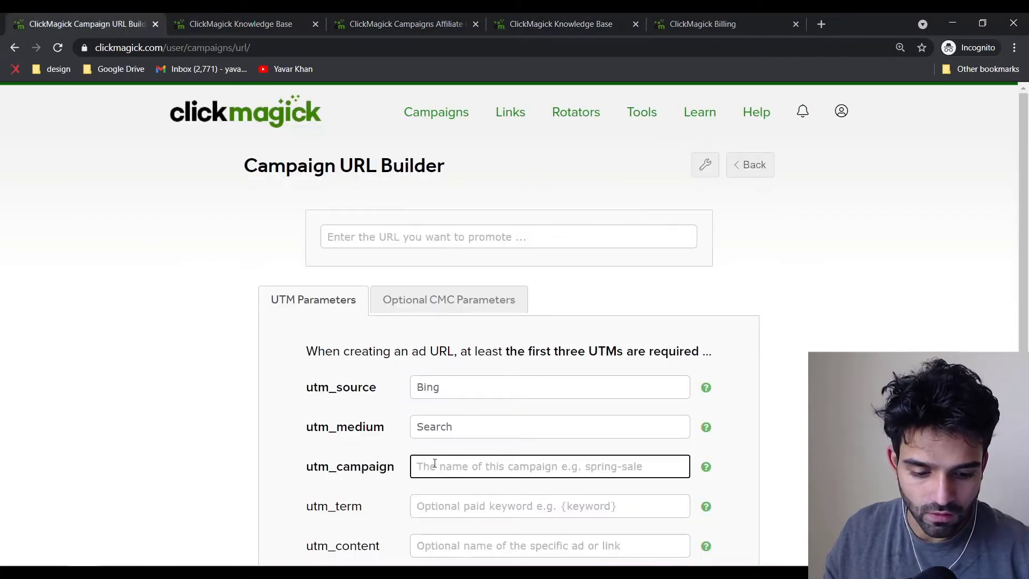
type("{")
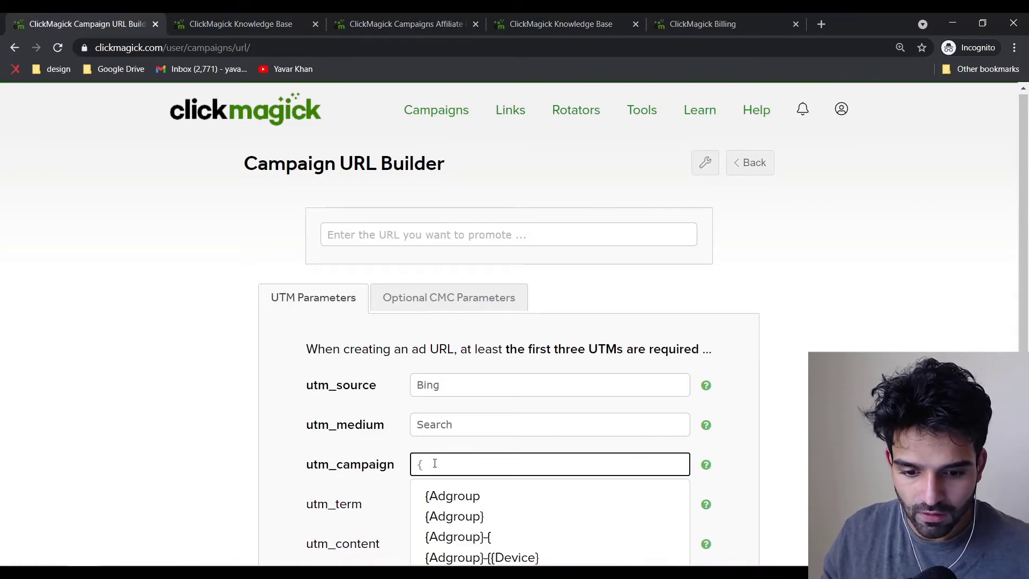
scroll(435, 464, "down", 5)
left_click(477, 317)
- Check the ad group token's description in the Microsoft token article, then move to utm_term
left_click(271, 18)
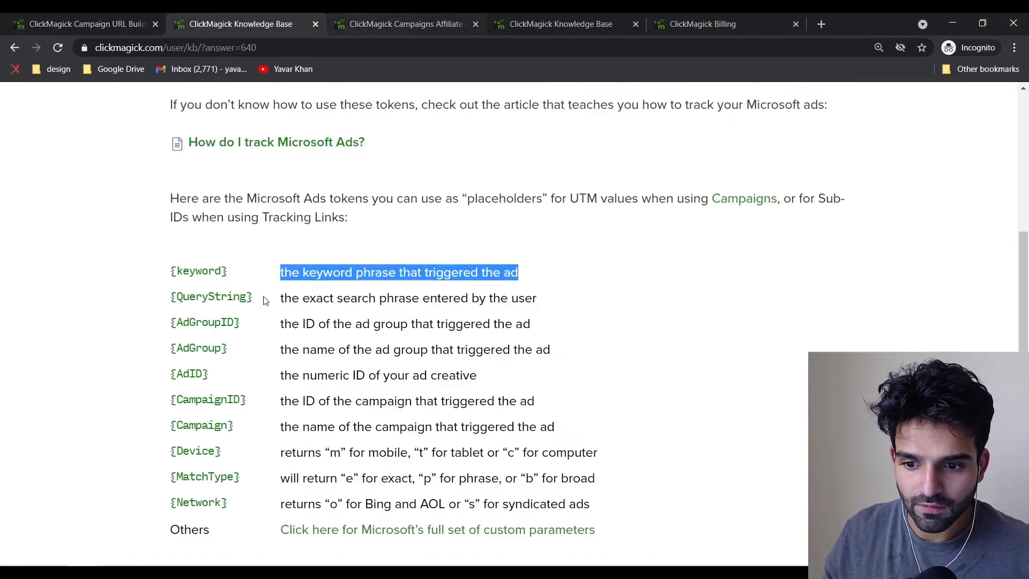
left_click_drag(292, 349, 537, 350)
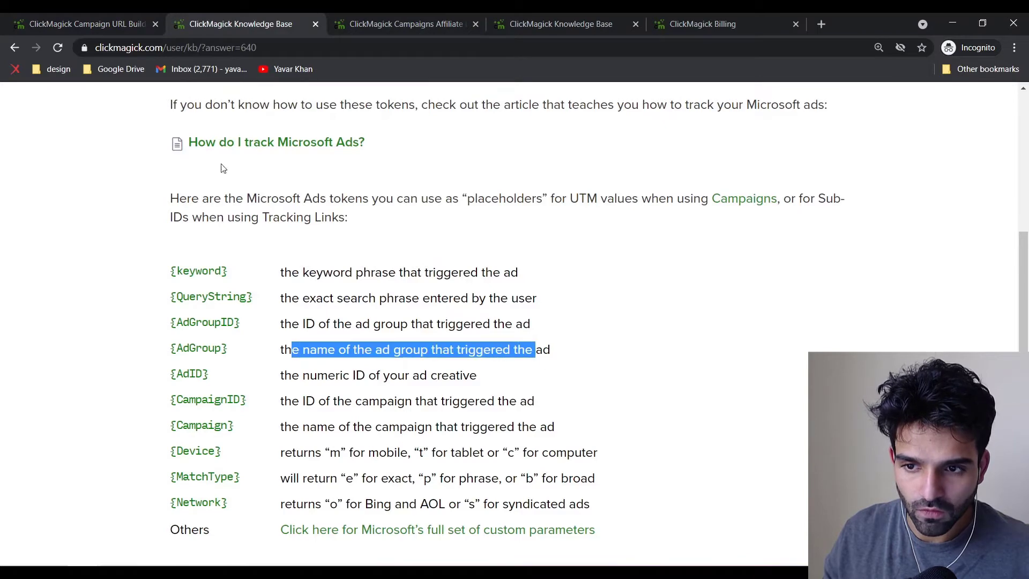
left_click(86, 23)
left_click(477, 236)
key("Tab")
scroll(432, 272, "up", 3)
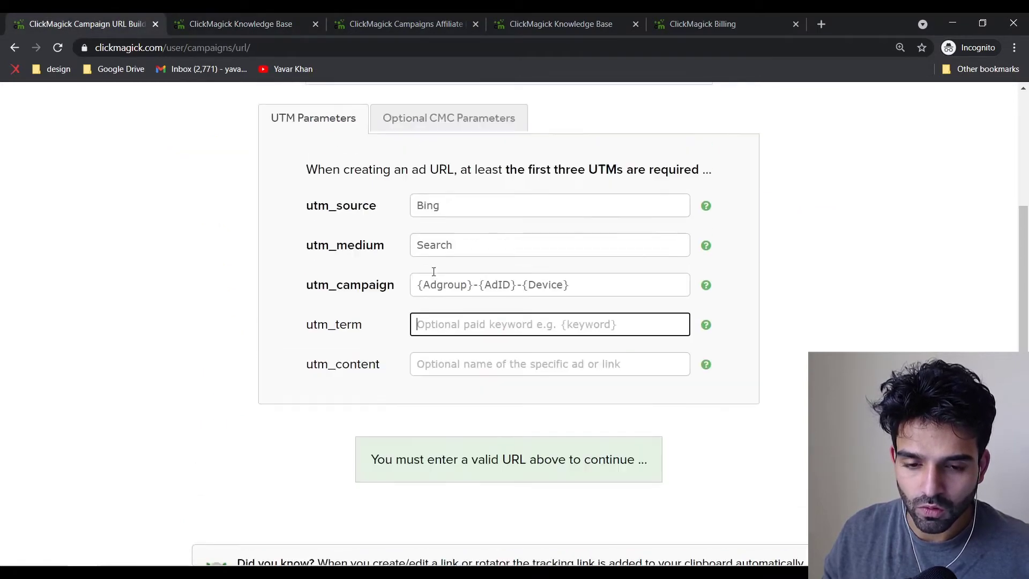
- Fill utm_term with {Keyword} and utm_content with {QueryString}
type("{")
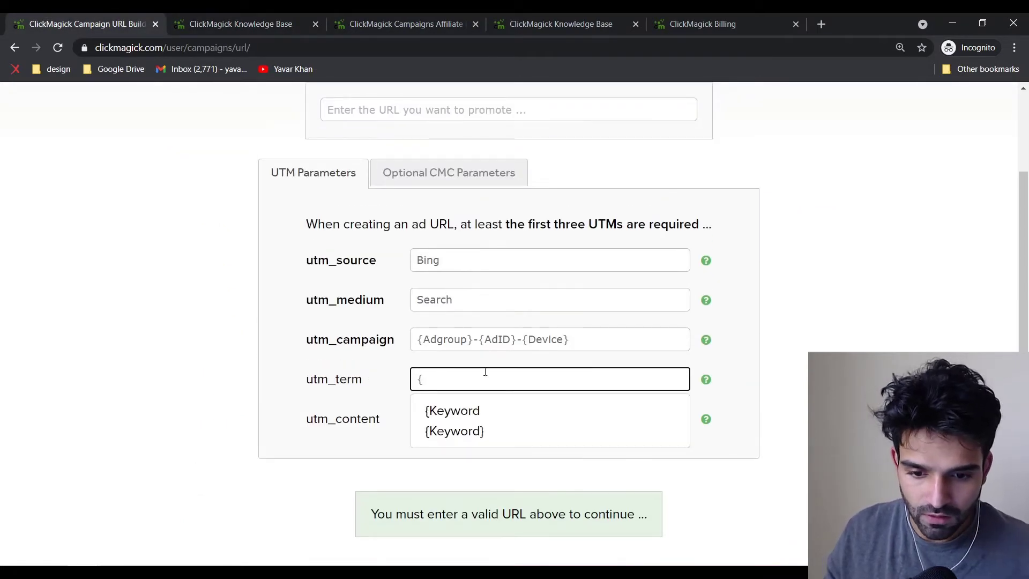
left_click(498, 429)
key("Tab")
type("{")
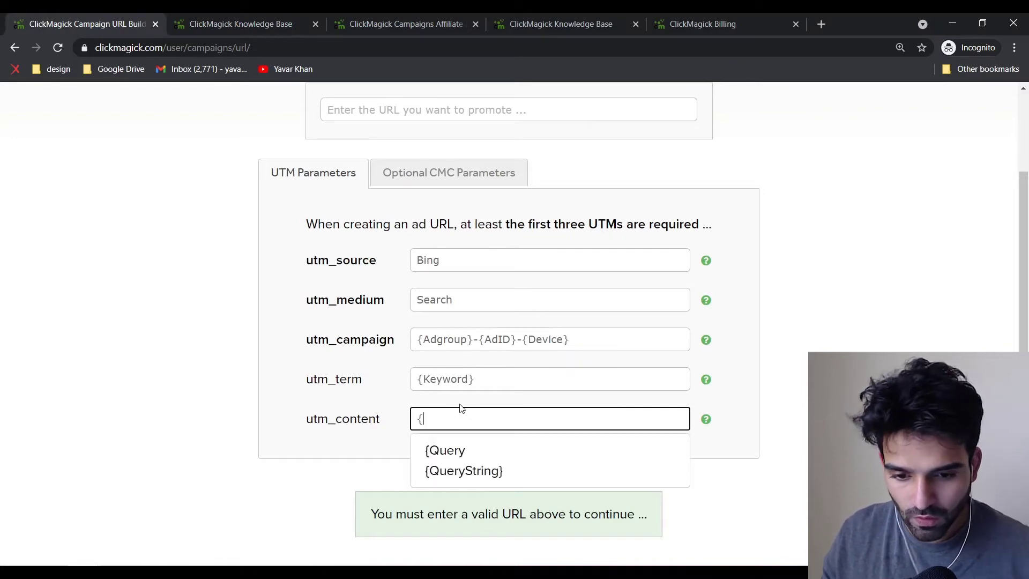
left_click(443, 471)
scroll(333, 296, "up", 3)
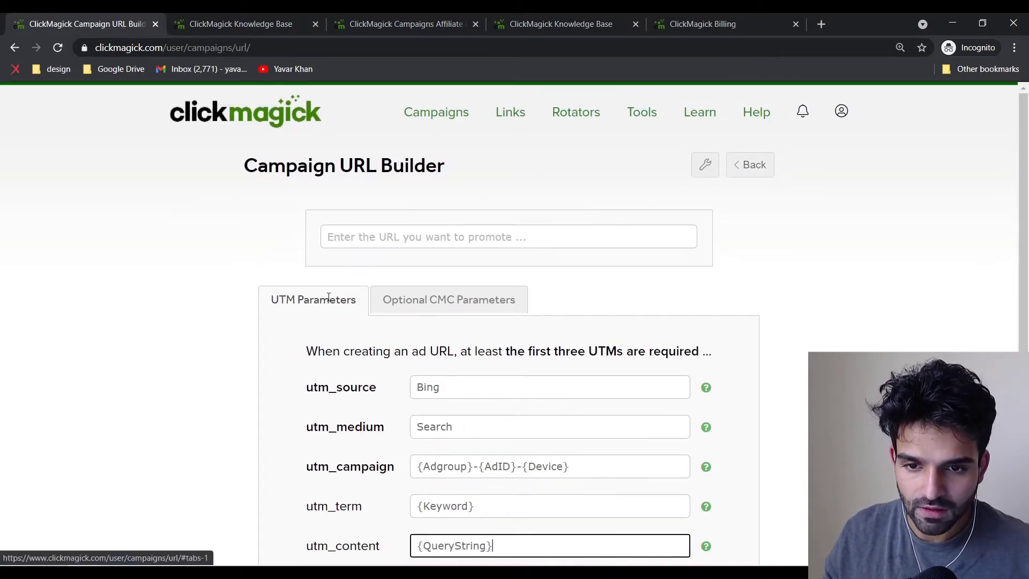
- Copy the ClickFunnels optin page URL and paste it as the URL to promote
key("alt+Tab")
key("alt+Tab")
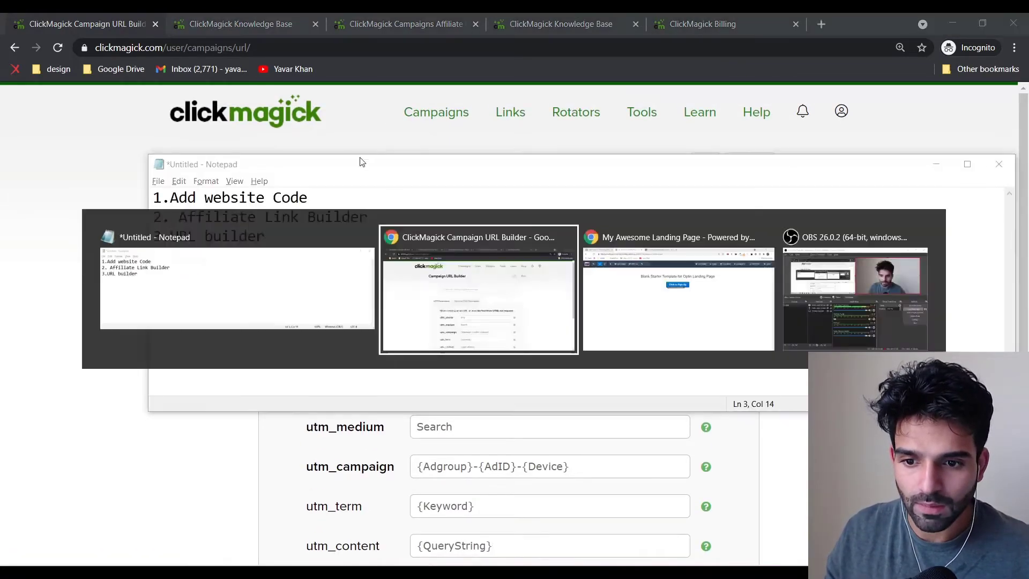
key("alt+Tab")
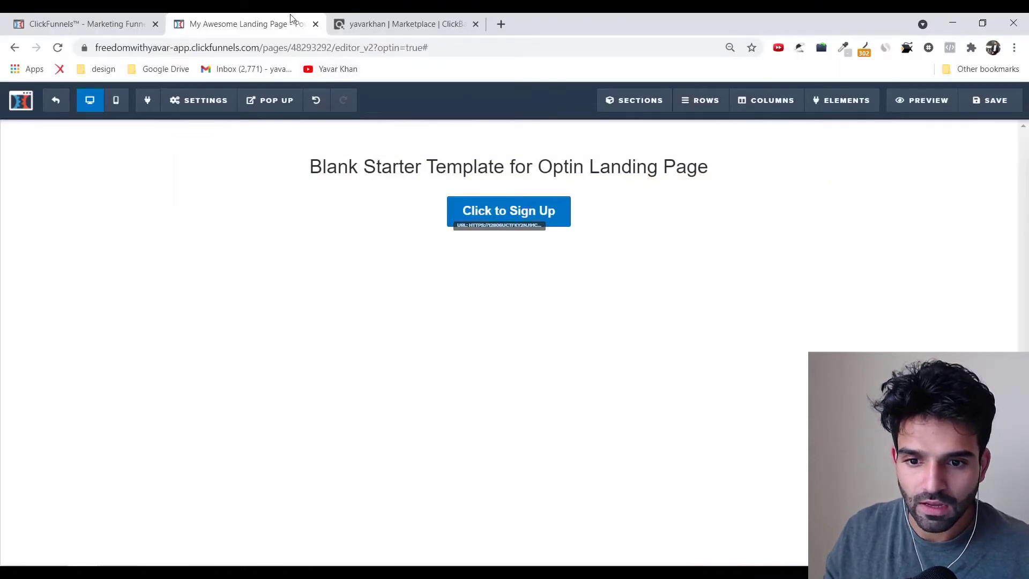
left_click(81, 23)
left_click_drag(584, 225, 369, 221)
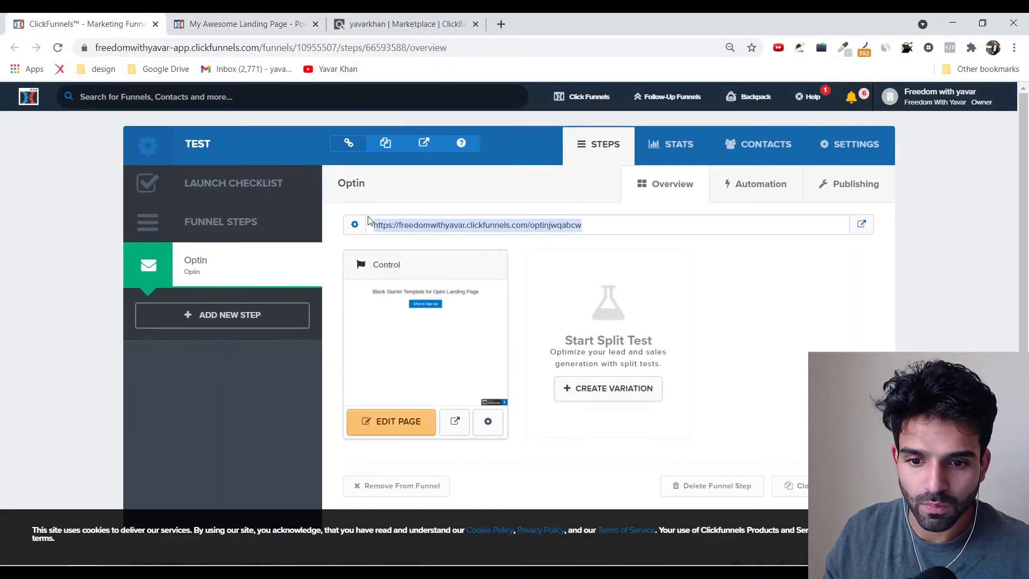
key("ctrl+c")
key("alt+Tab")
key("alt+Tab")
left_click(372, 237)
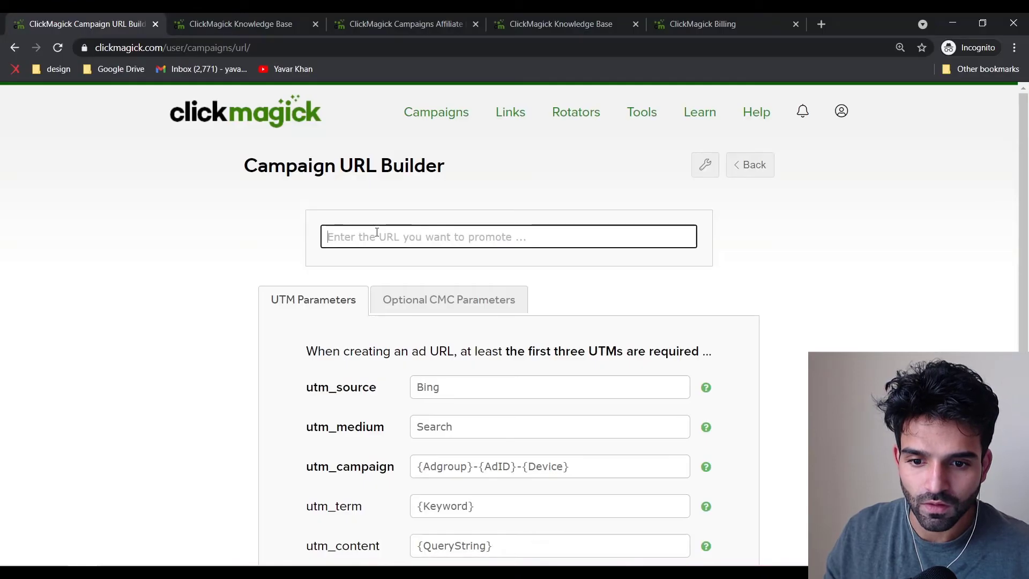
key("ctrl+v")
left_click(206, 224)
- Save and copy the tracking URL, and paste it into a new tab
scroll(376, 333, "down", 5)
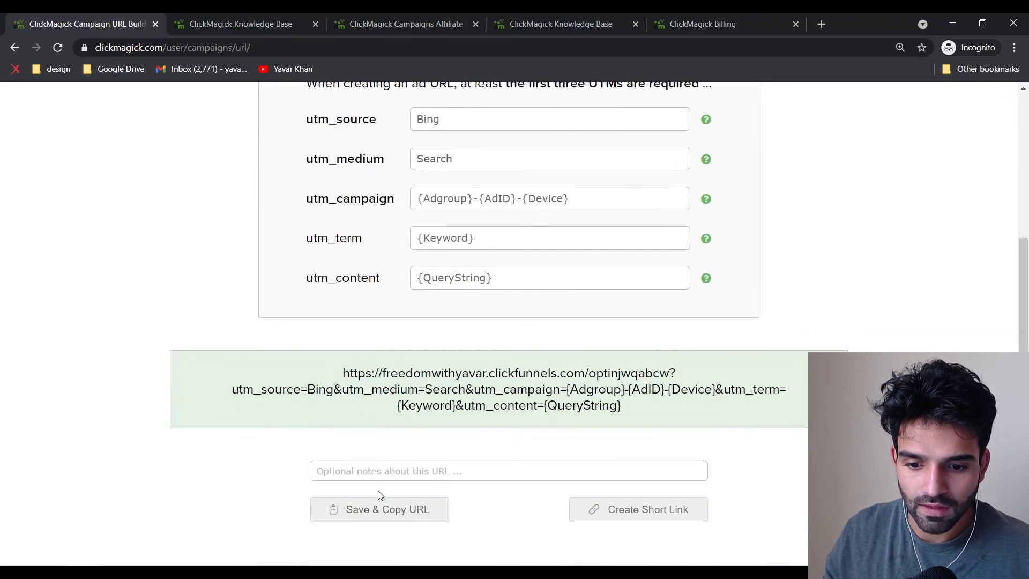
left_click(378, 511)
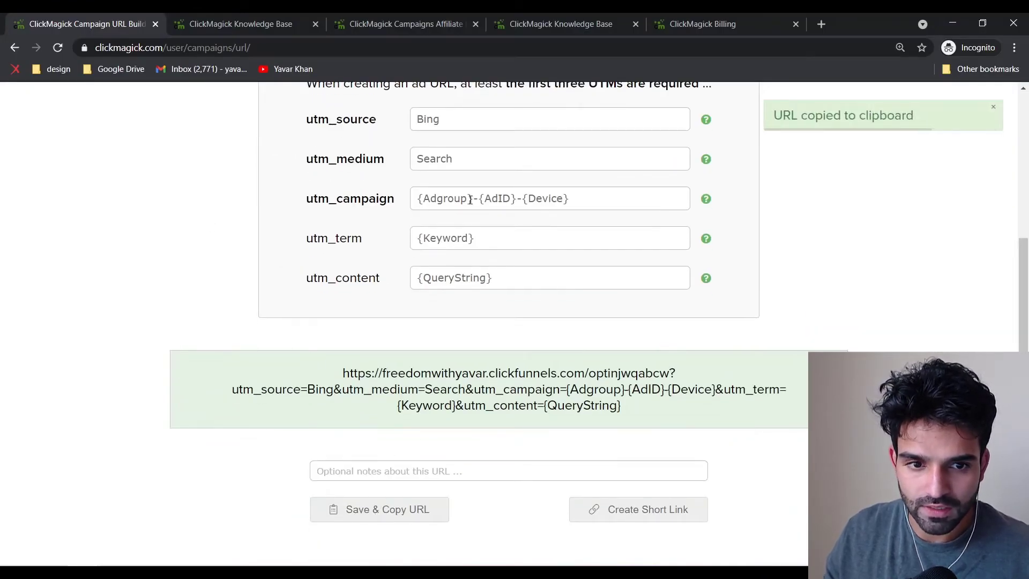
left_click(822, 24)
key("ctrl+v")
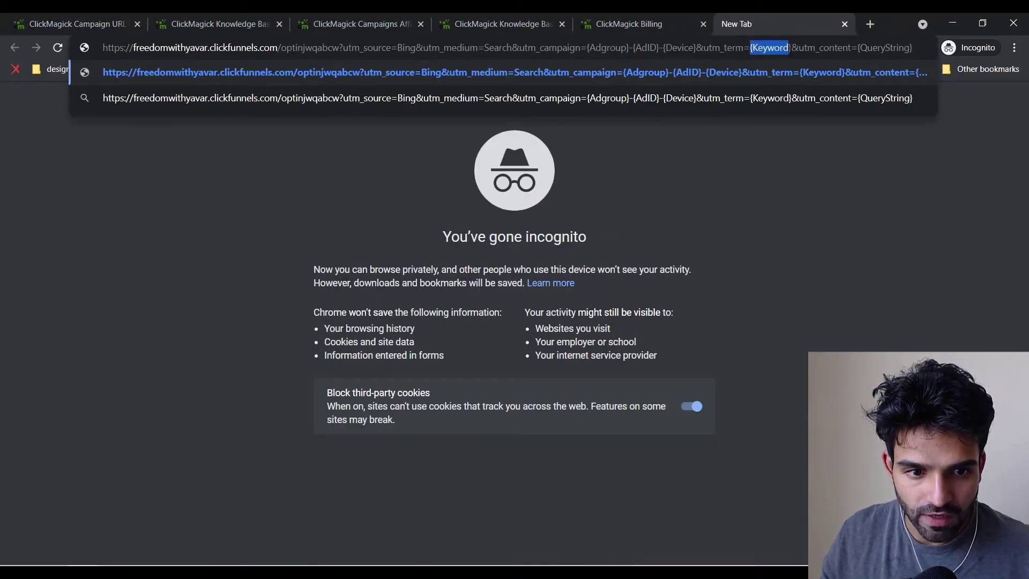
- Replace {Keyword} with whoisyavar in the tracking URL, load the optin page, and follow its sign-up link
left_click_drag(792, 50, 752, 48)
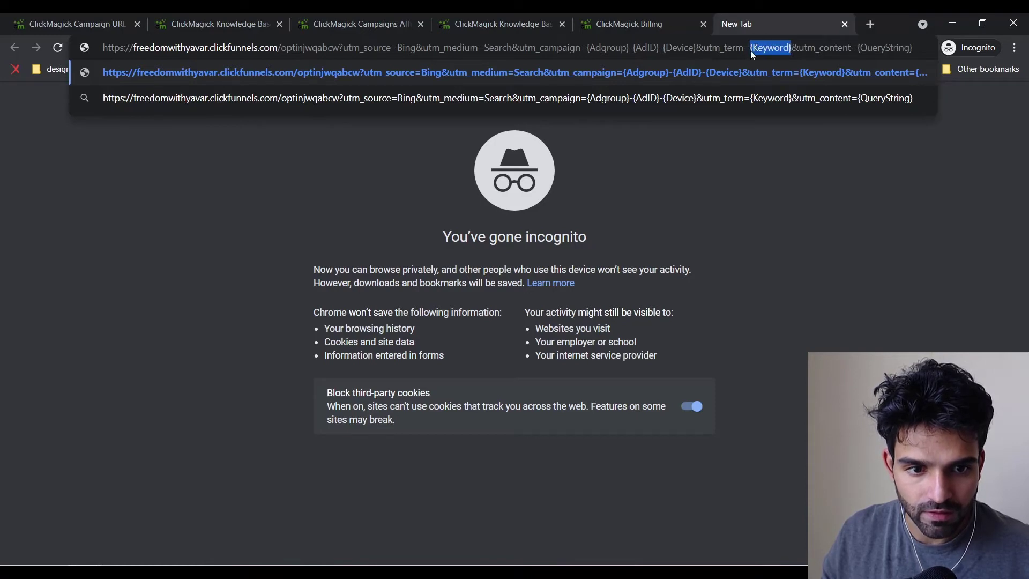
type("whoisyavar")
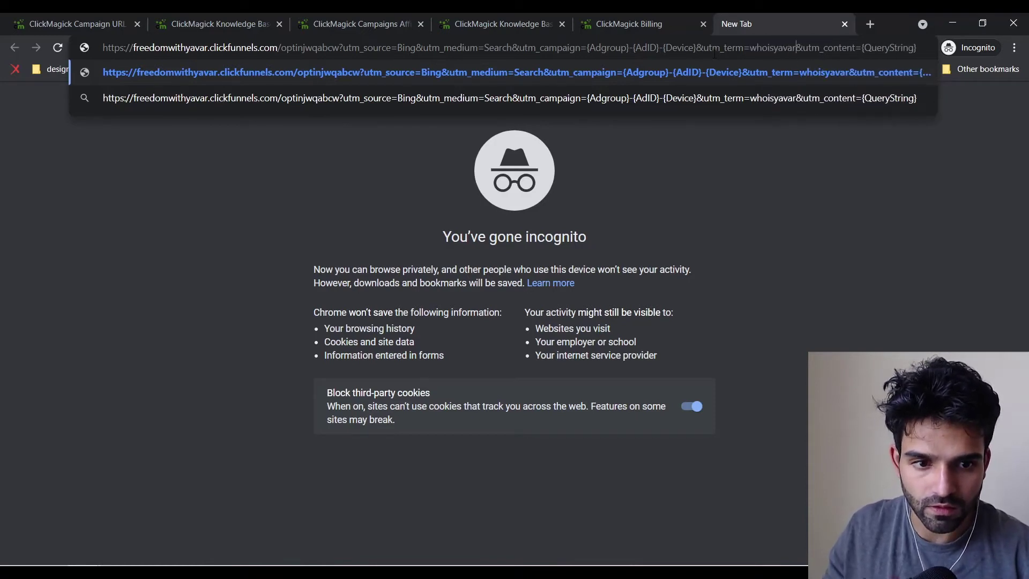
left_click_drag(862, 48, 917, 48)
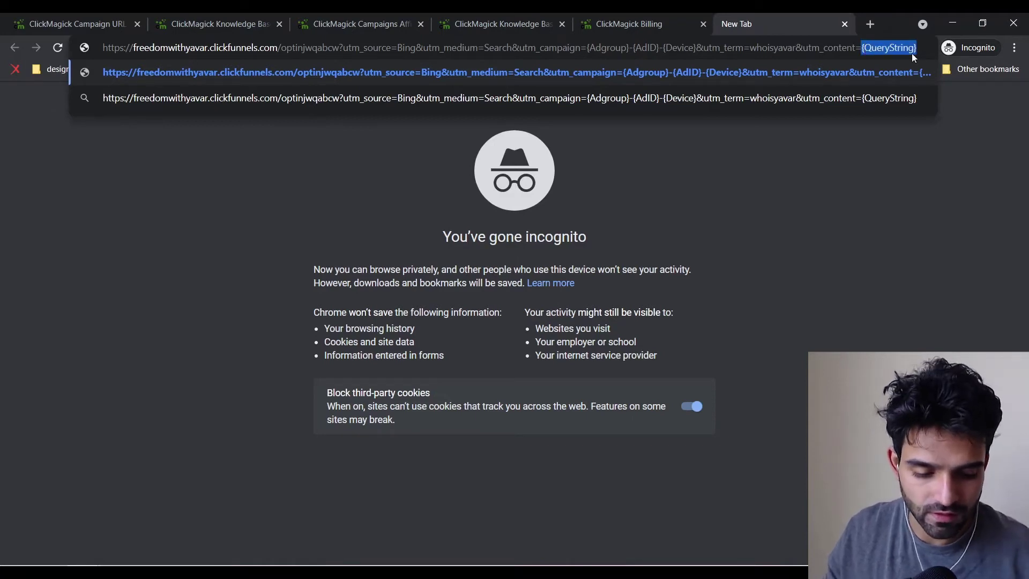
key("Return")
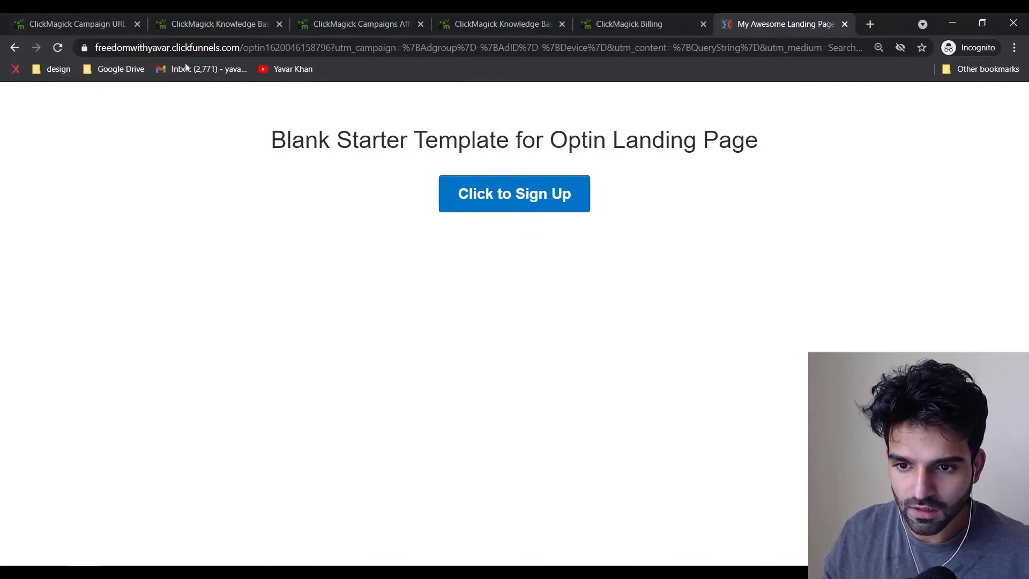
left_click_drag(296, 47, 351, 48)
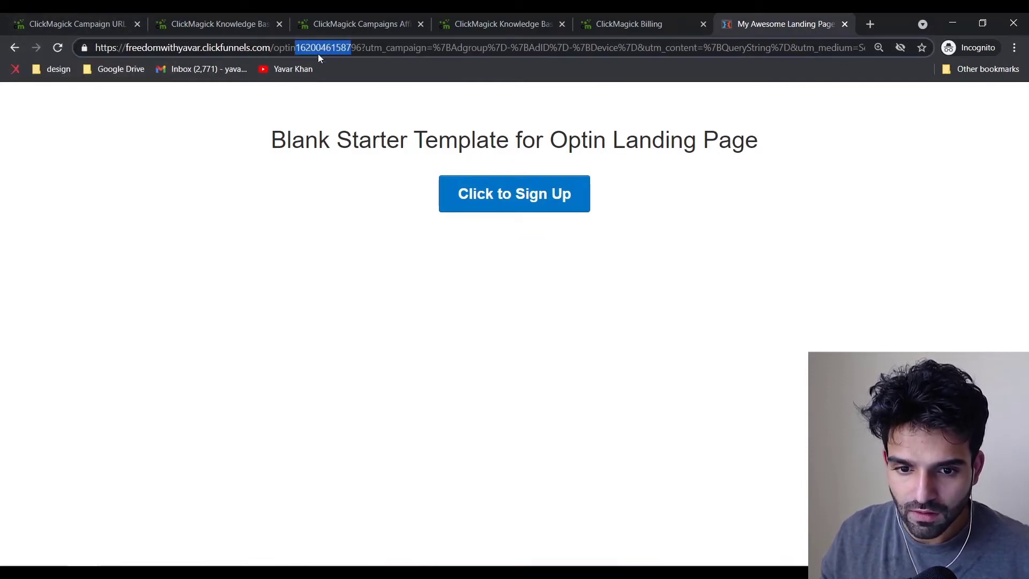
left_click(480, 195)
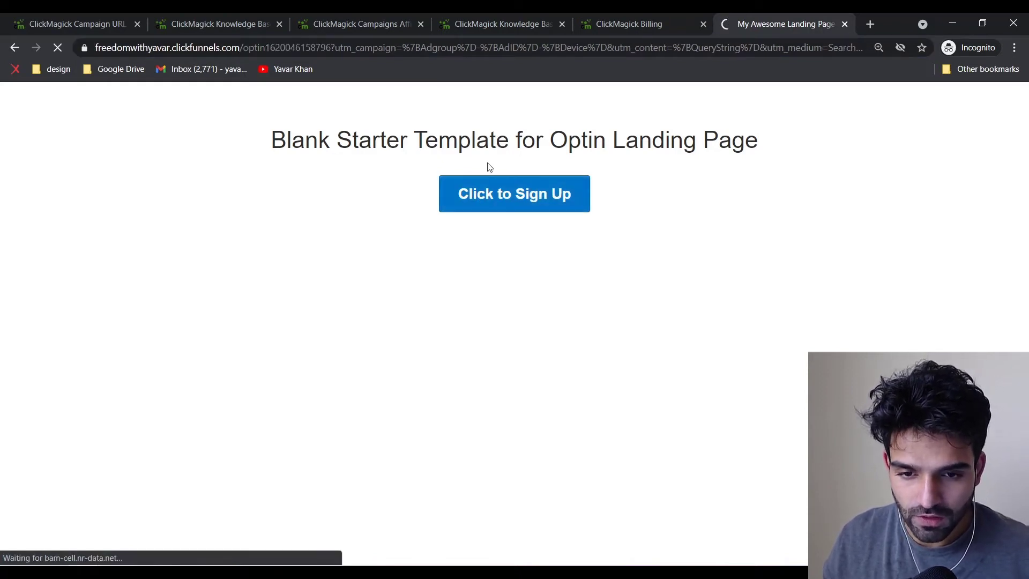
- Choose Get Immediate Access under the $37 Digital Package on the Diabetes Freedom sales page
scroll(512, 297, "down", 10)
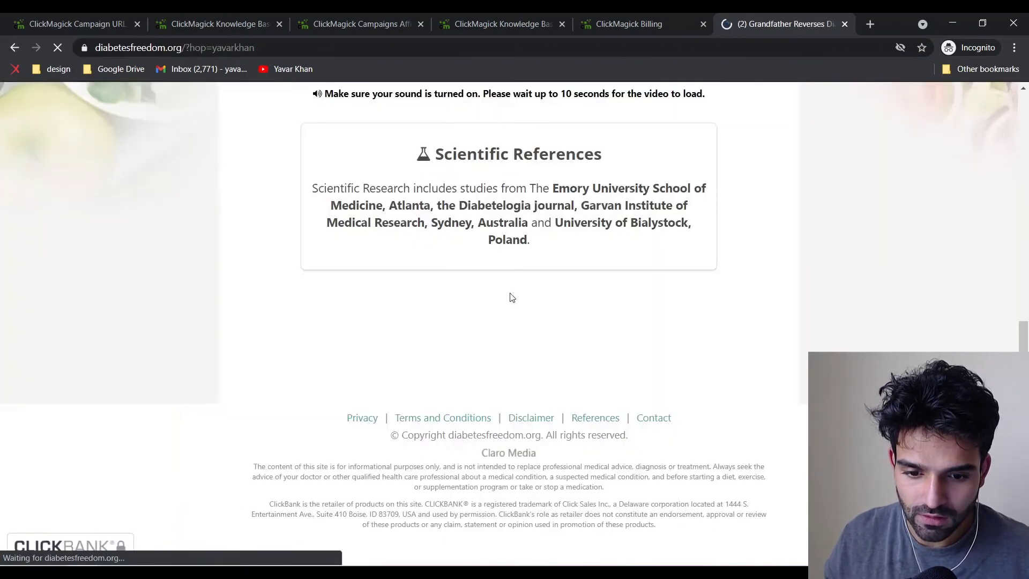
scroll(511, 298, "up", 10)
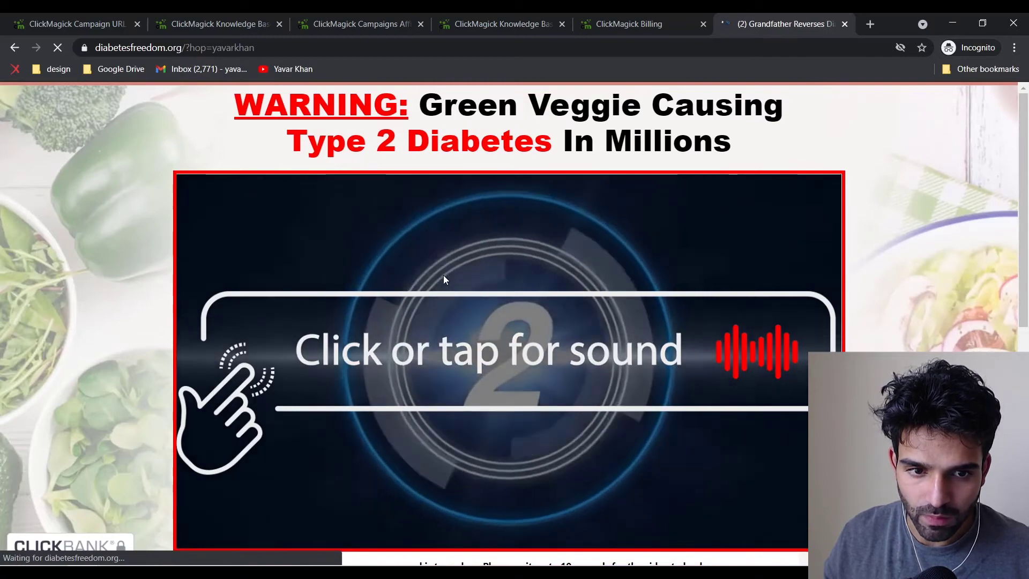
scroll(501, 276, "down", 6)
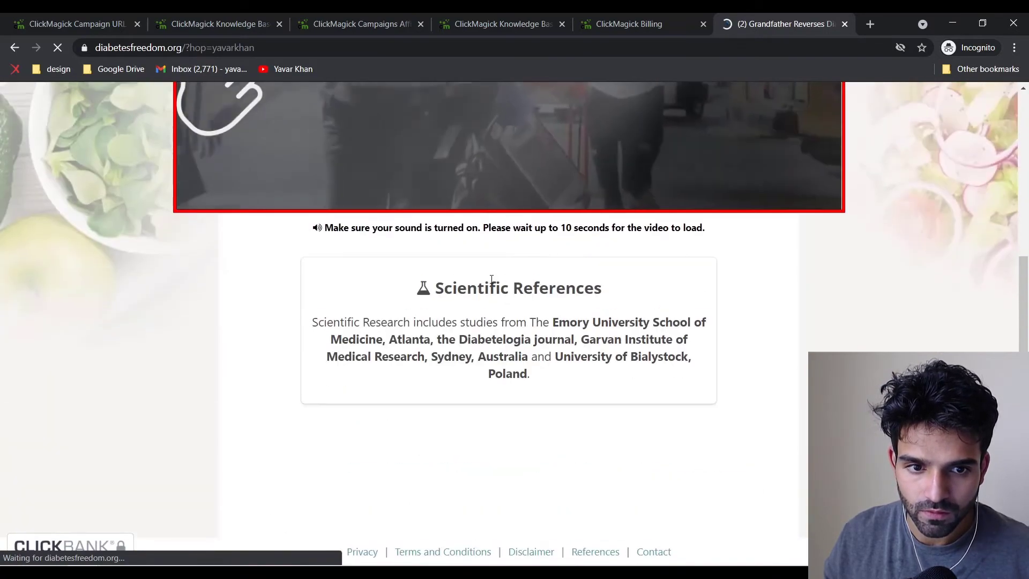
scroll(488, 277, "up", 6)
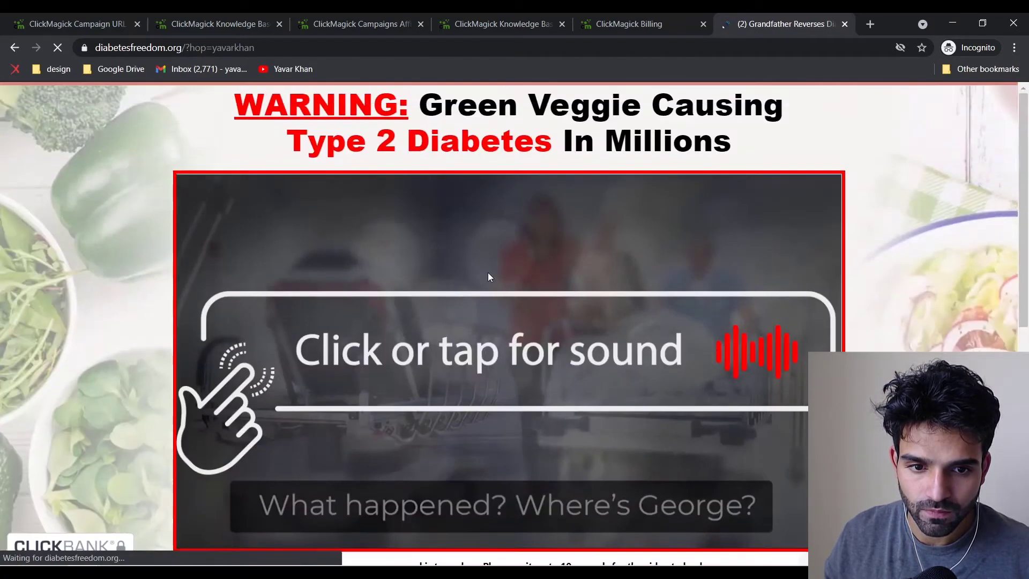
scroll(488, 272, "down", 8)
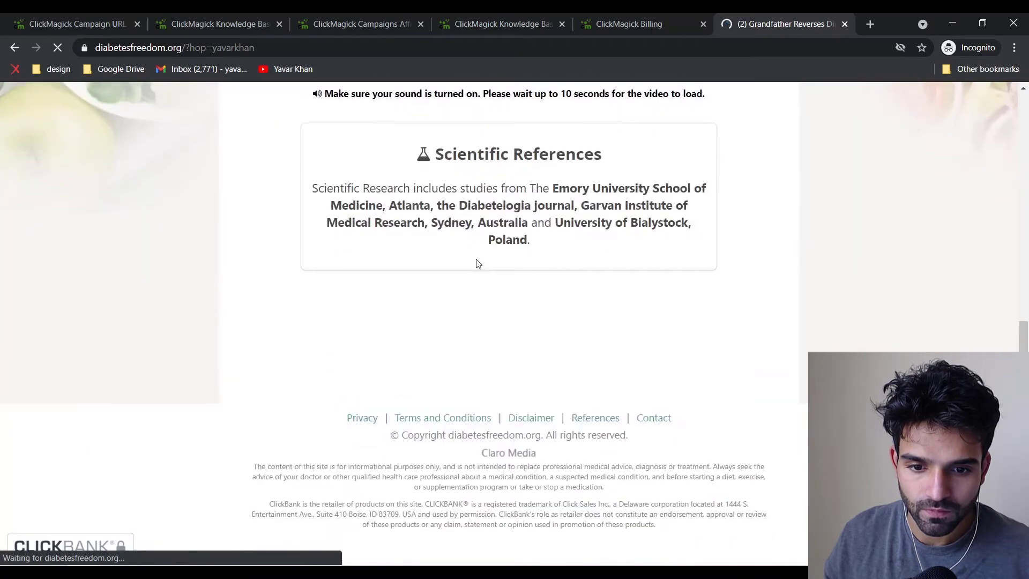
scroll(479, 263, "up", 8)
scroll(437, 195, "down", 10)
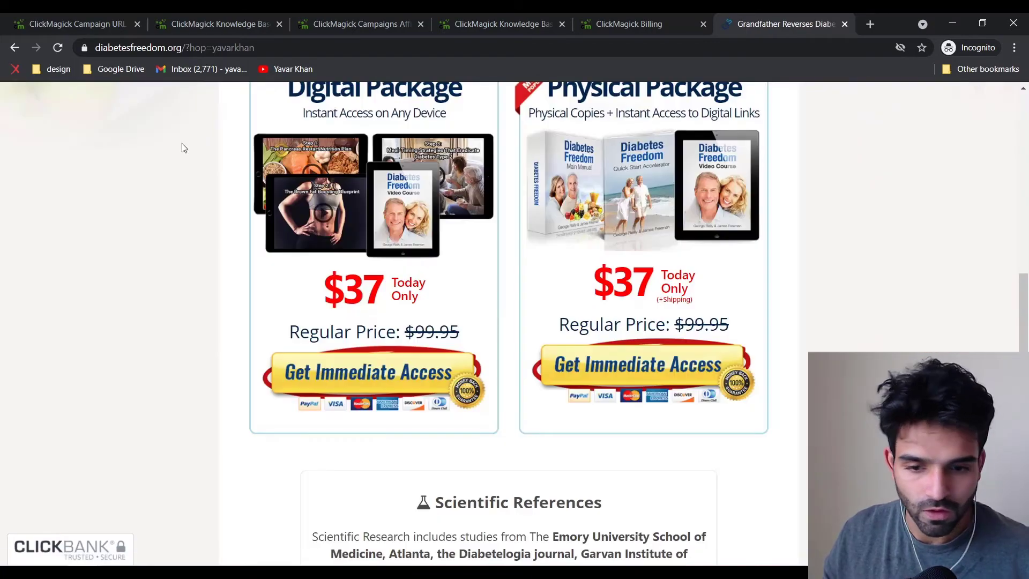
left_click(376, 381)
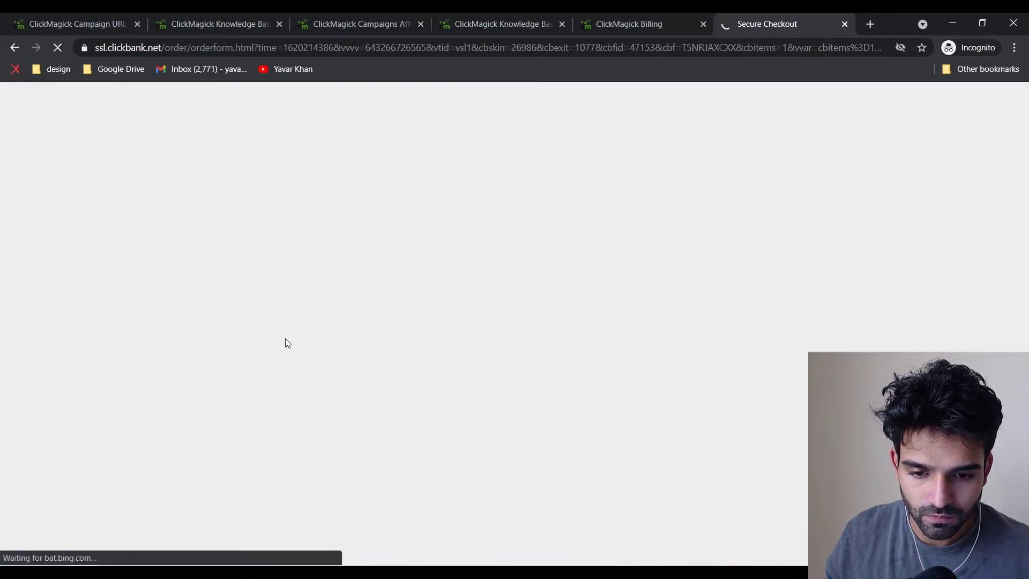
- Highlight the affiliate tracking id in the checkout footer, then return to the Campaign URL Builder tab
scroll(484, 399, "down", 4)
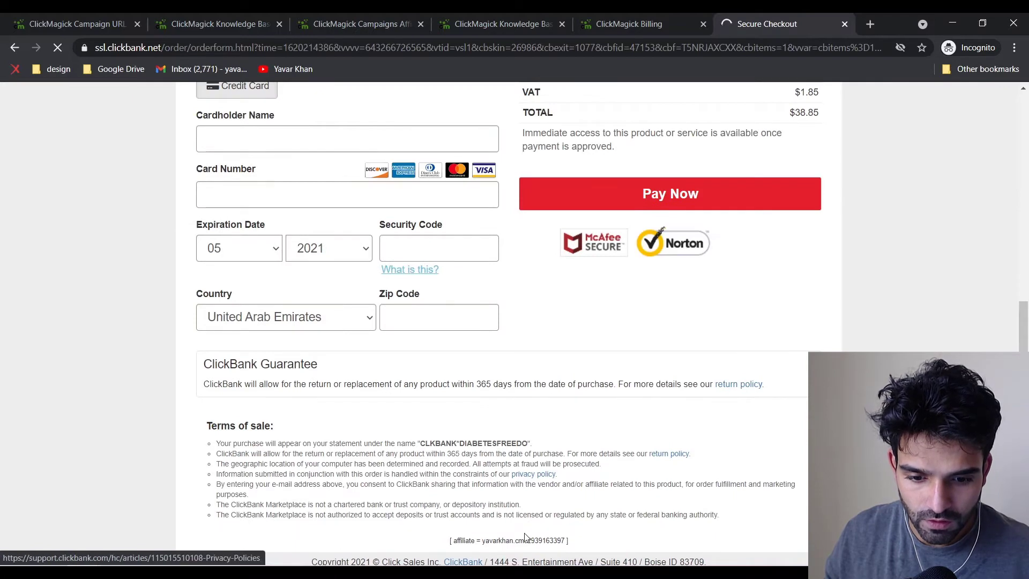
left_click_drag(518, 537, 566, 539)
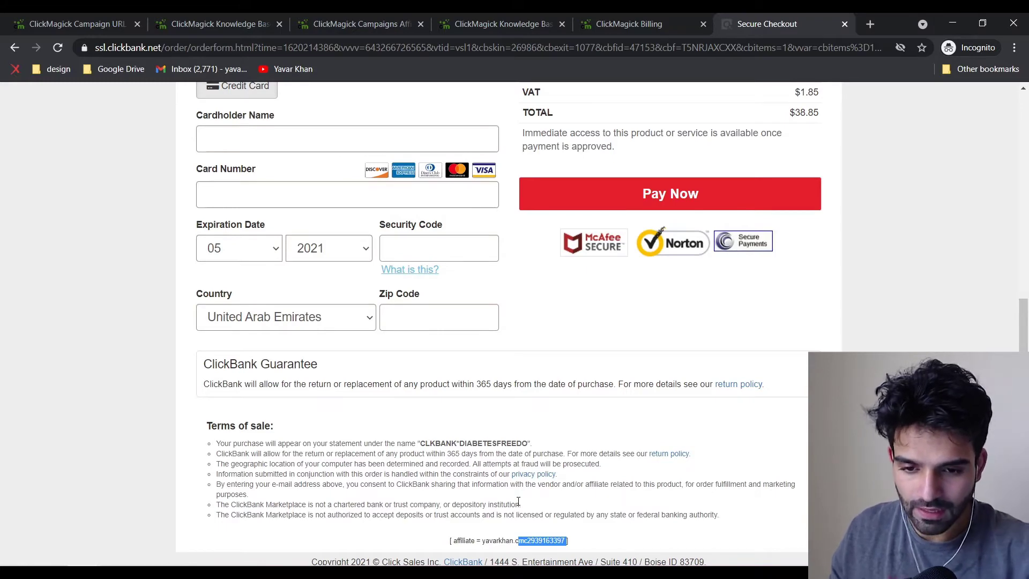
scroll(510, 191, "up", 7)
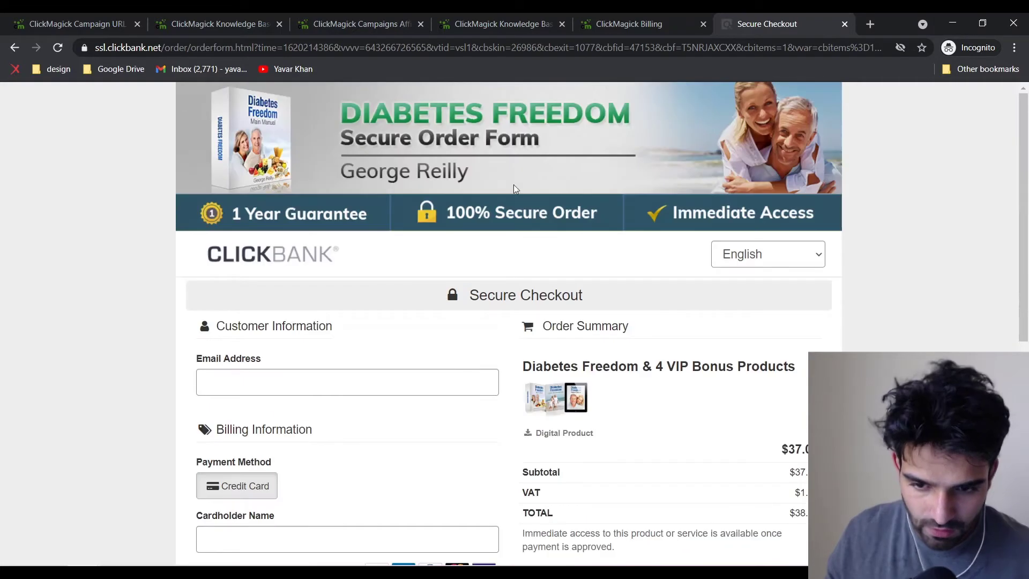
scroll(604, 349, "down", 8)
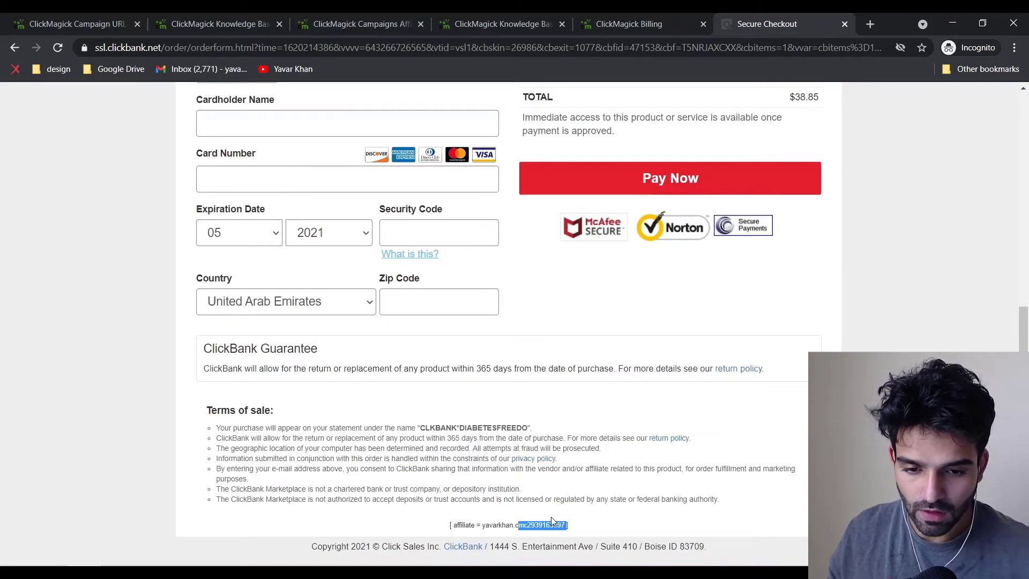
left_click(145, 15)
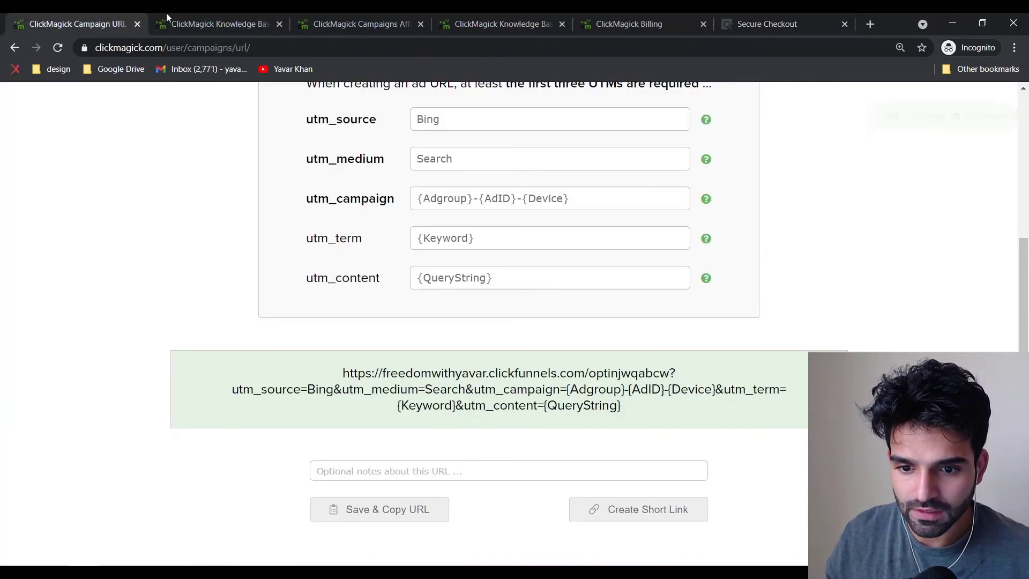
- Open the Campaigns UTM Performance Report and check the Bing row's click count
scroll(263, 141, "up", 5)
left_click(419, 110)
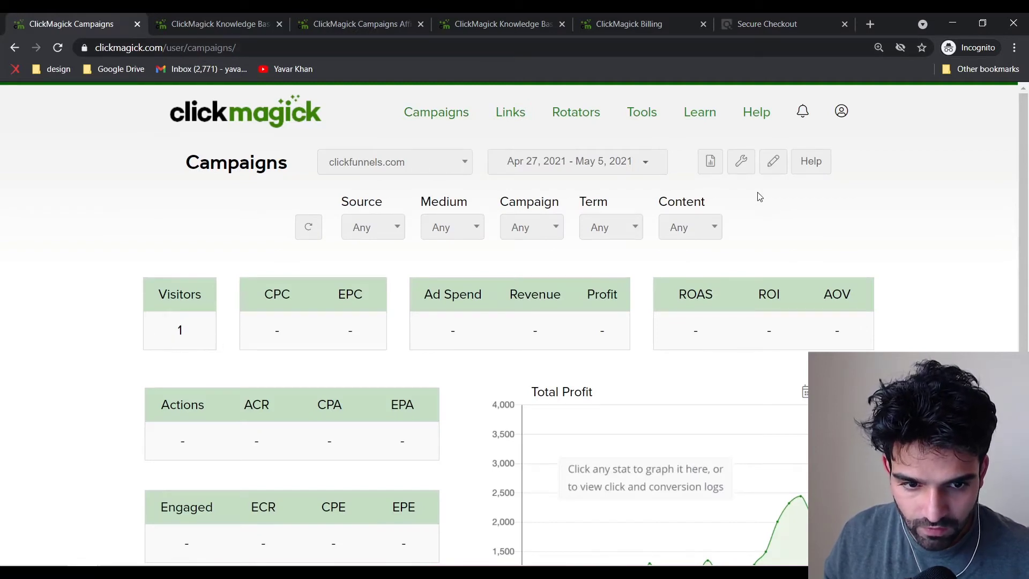
left_click(711, 167)
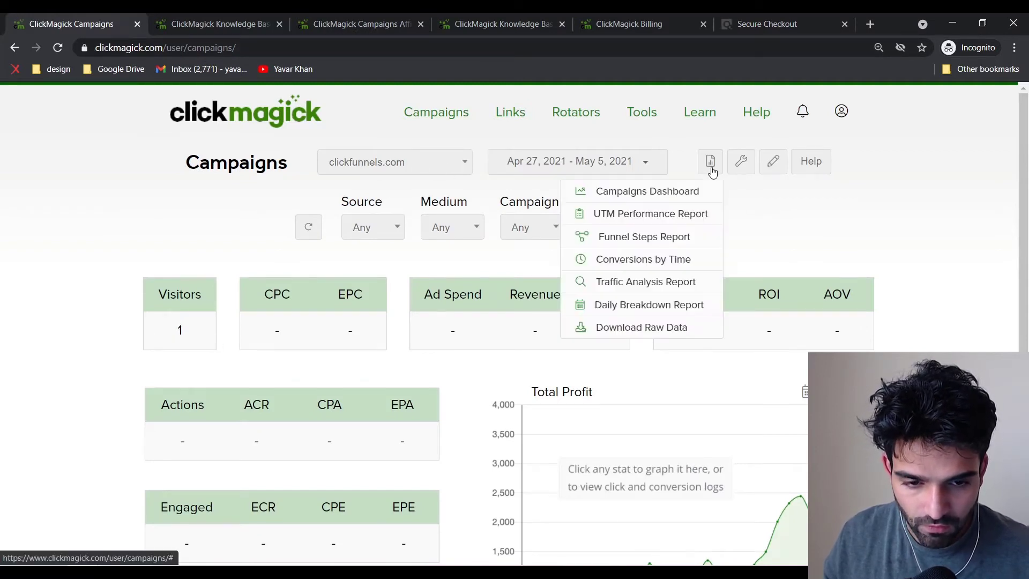
left_click(671, 213)
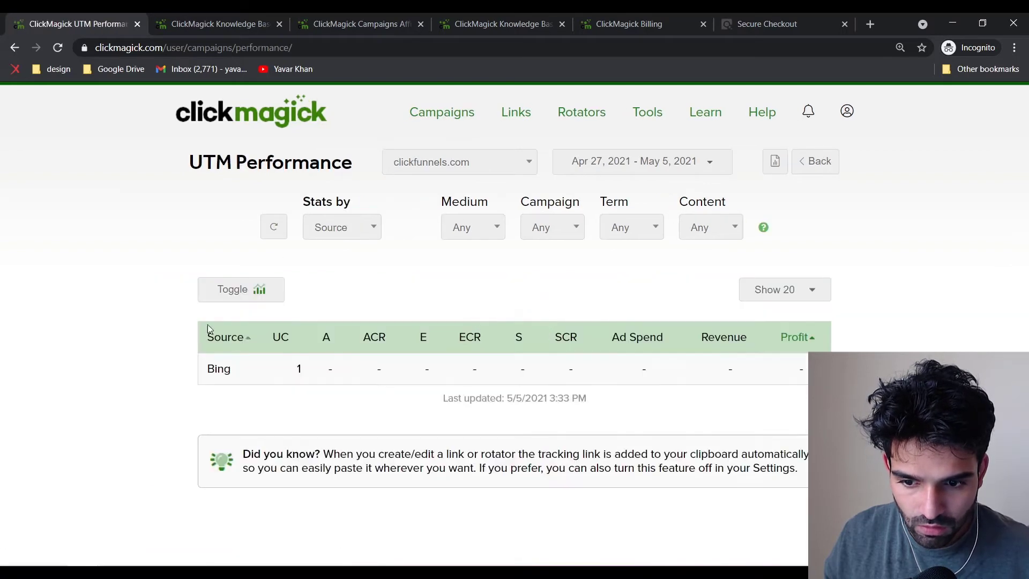
left_click_drag(218, 368, 302, 374)
- Group the UTM stats by Term to confirm whoisyavar, then return to Campaigns
left_click(338, 230)
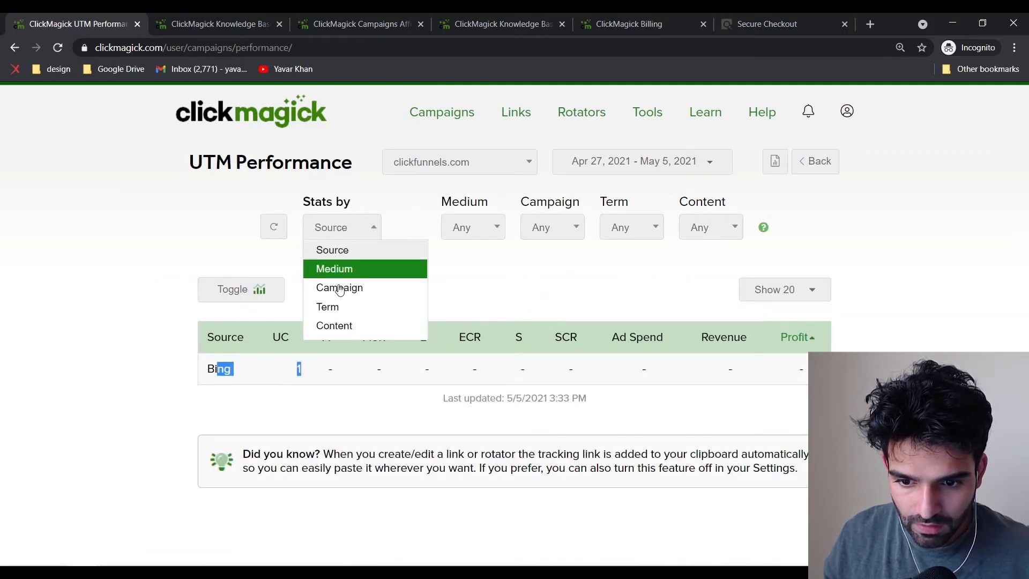
left_click(335, 308)
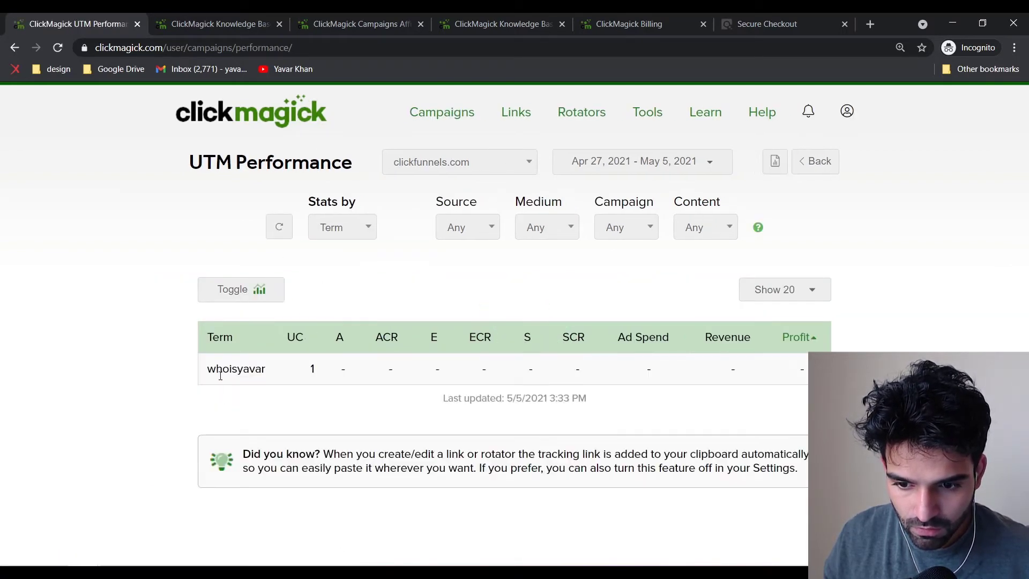
left_click_drag(217, 369, 275, 375)
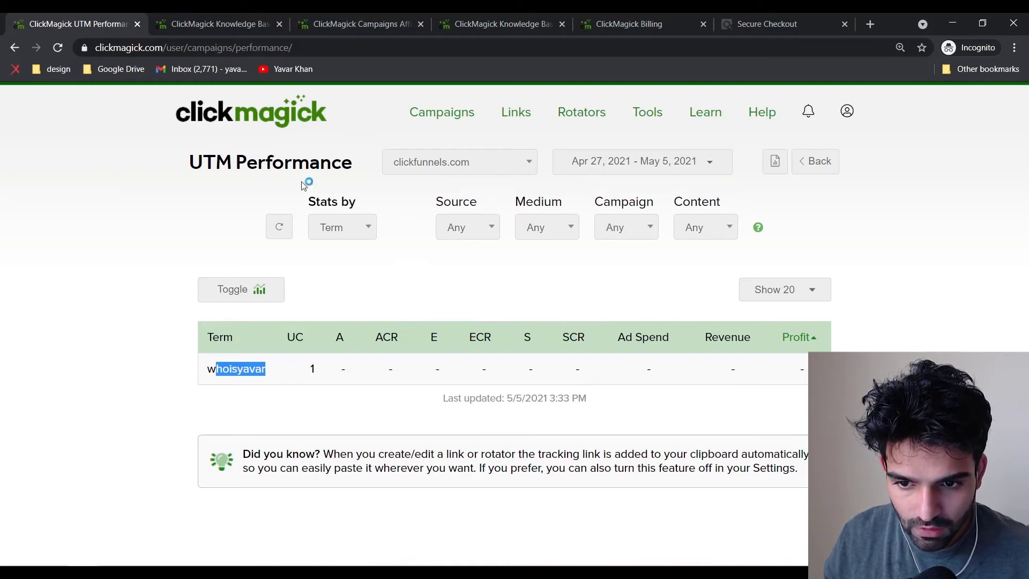
left_click(244, 120)
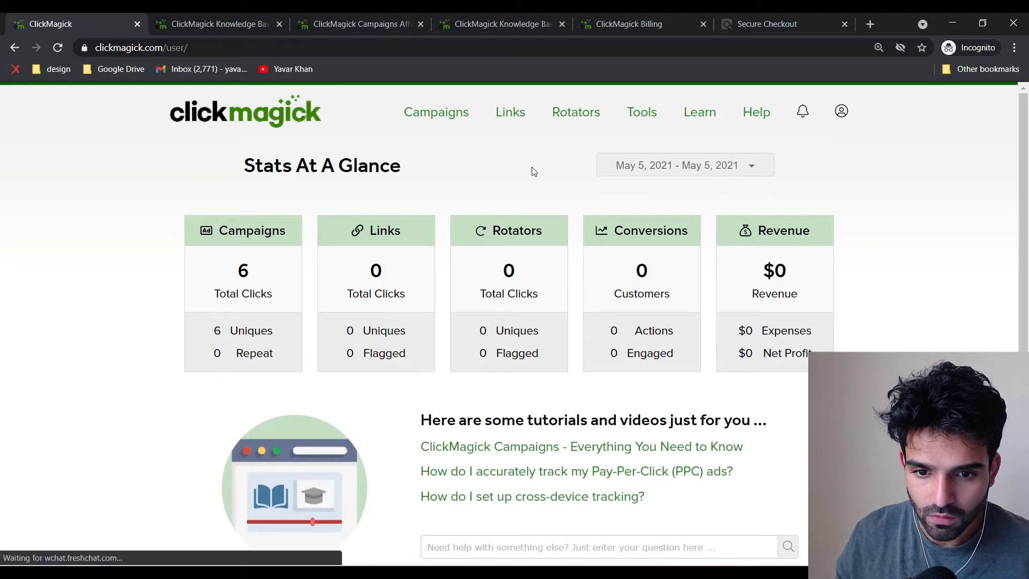
left_click(452, 115)
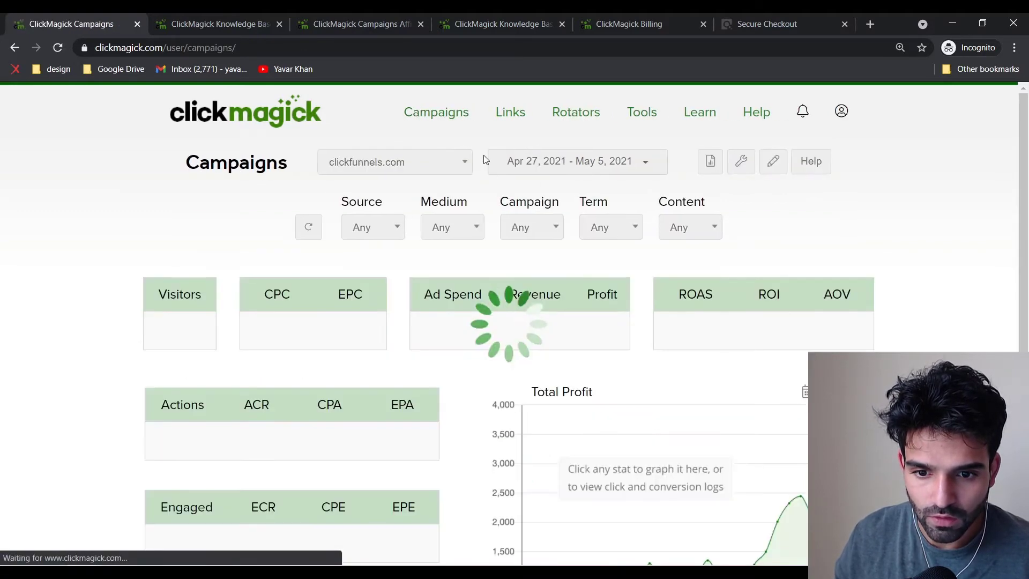
- Show the UTM Performance Report for supplementsforyou.club grouped by Content
left_click(414, 173)
left_click(408, 203)
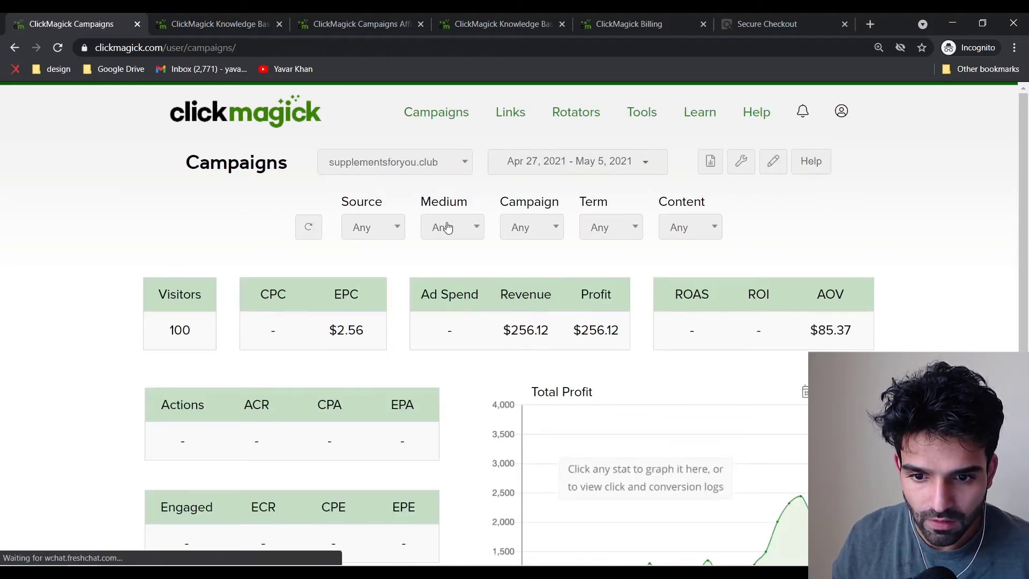
left_click(711, 161)
left_click(680, 212)
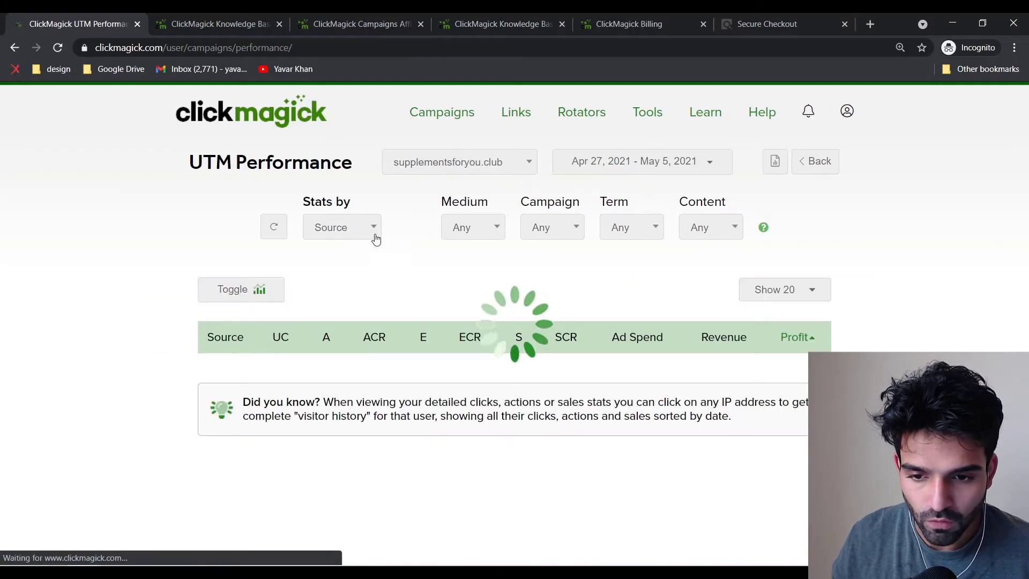
left_click(374, 236)
left_click(352, 330)
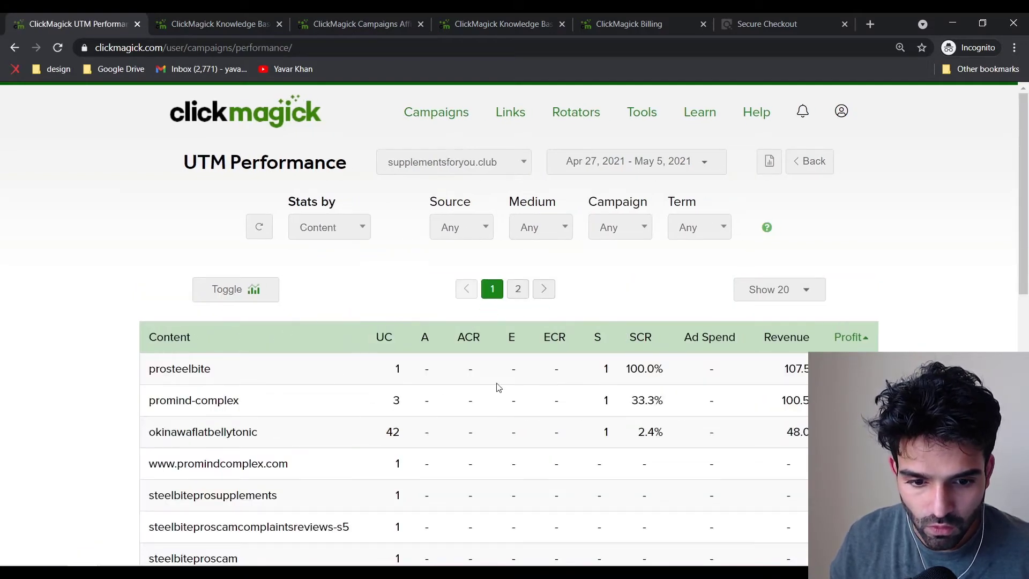
- Review the Content stats table and the prosteelbite row's figures
left_click_drag(210, 369, 153, 369)
scroll(176, 387, "down", 3)
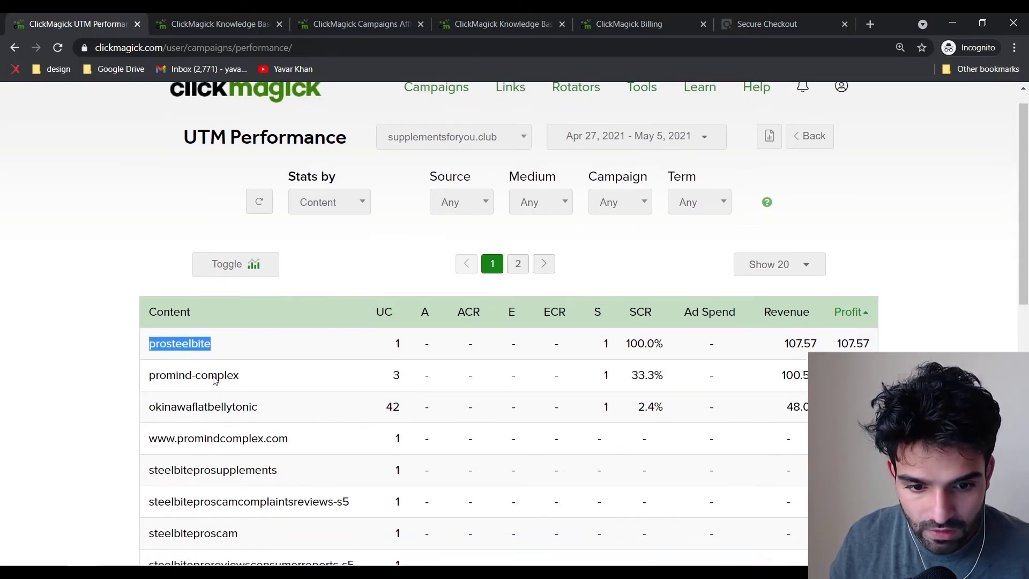
left_click_drag(149, 266, 822, 274)
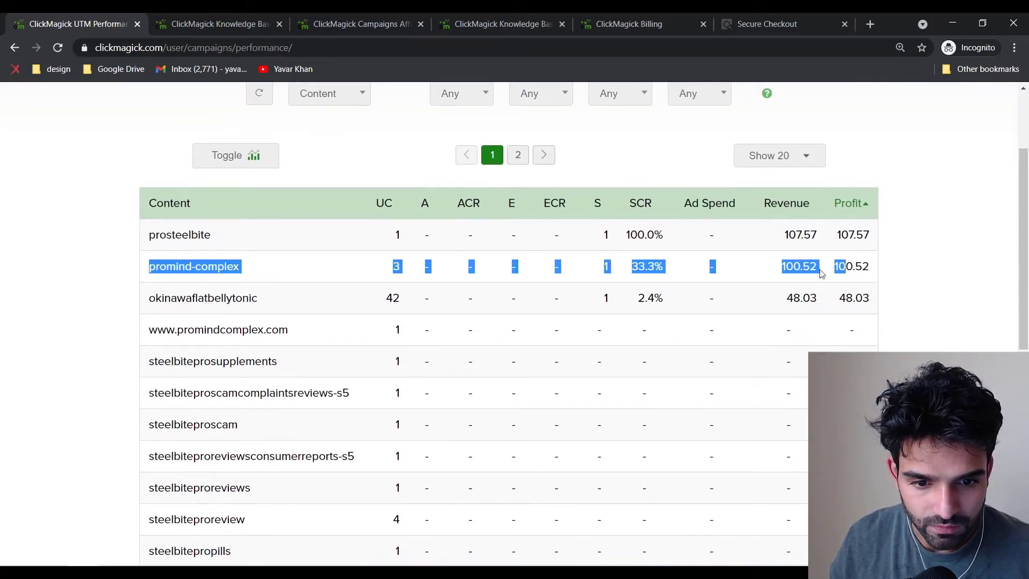
left_click_drag(149, 297, 903, 286)
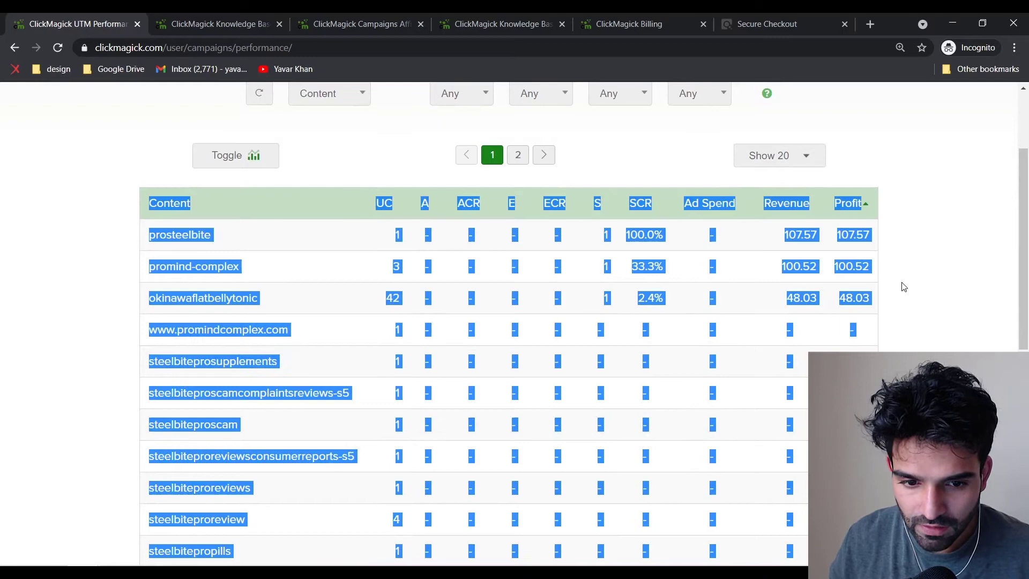
left_click(481, 278)
scroll(284, 270, "up", 3)
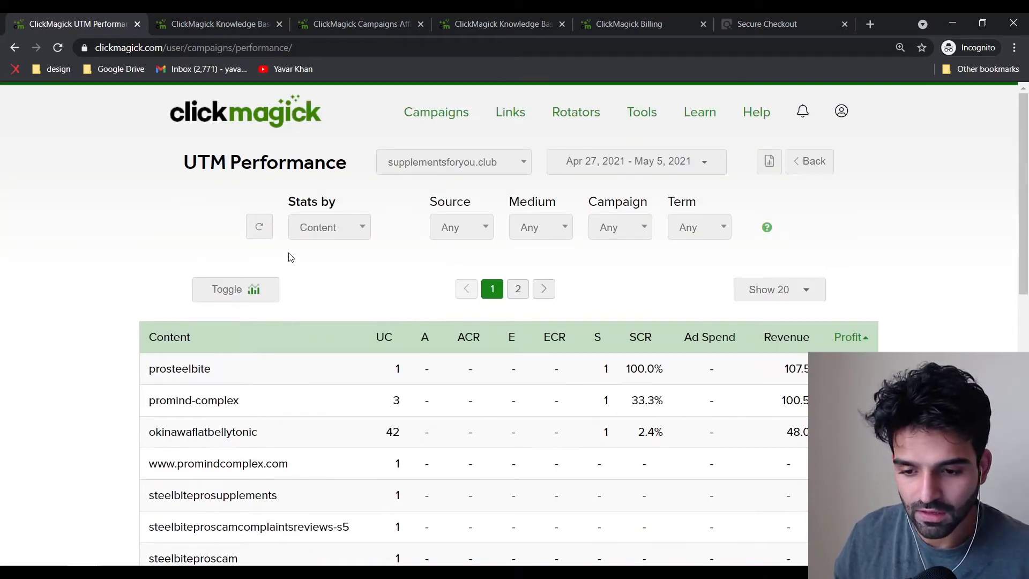
left_click_drag(239, 384, 204, 408)
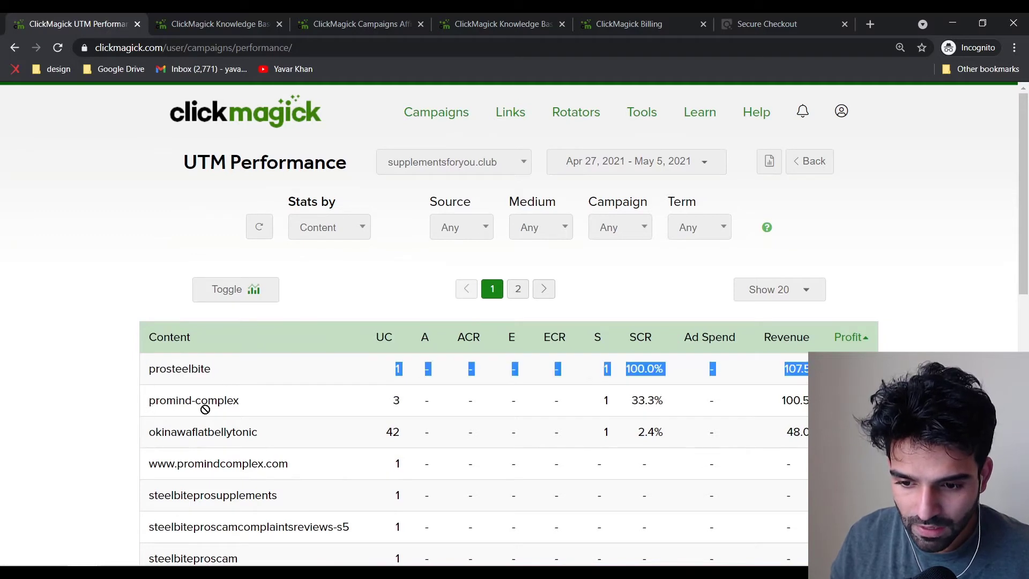
left_click(237, 407)
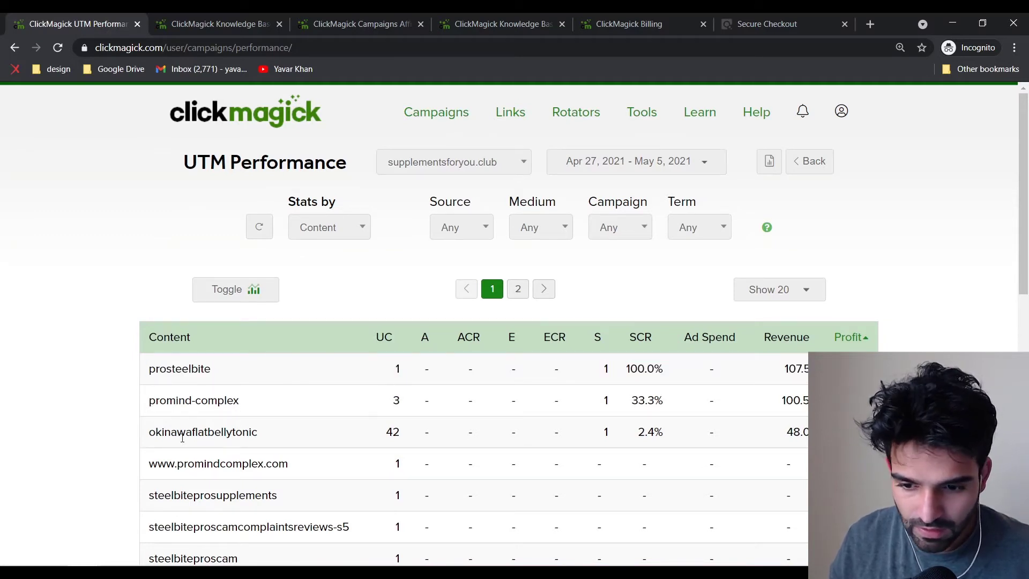
- Review the okinawaflatbellytonic and promind-complex rows, then return to the Campaigns overview
left_click_drag(149, 434, 289, 439)
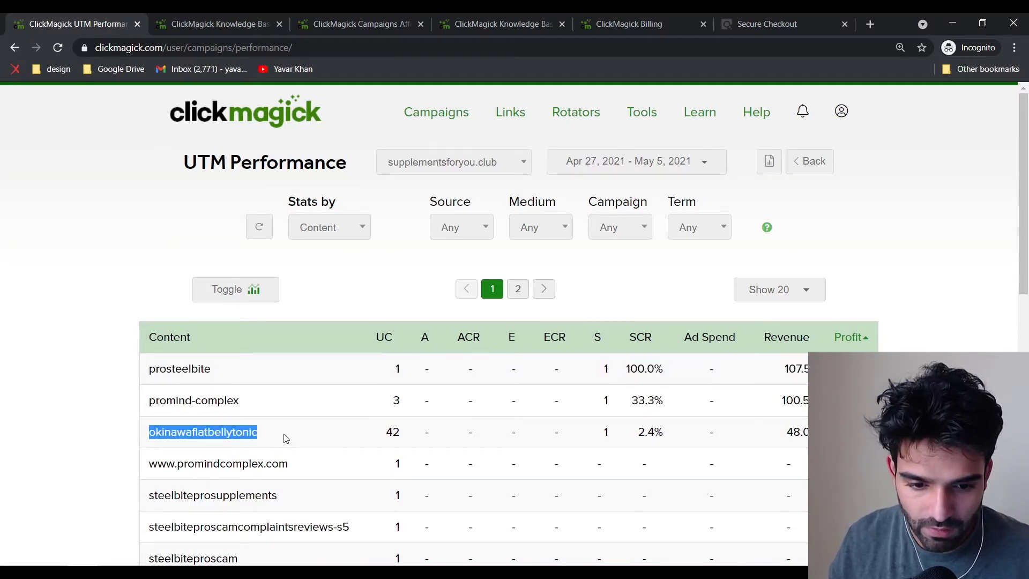
scroll(589, 432, "down", 6)
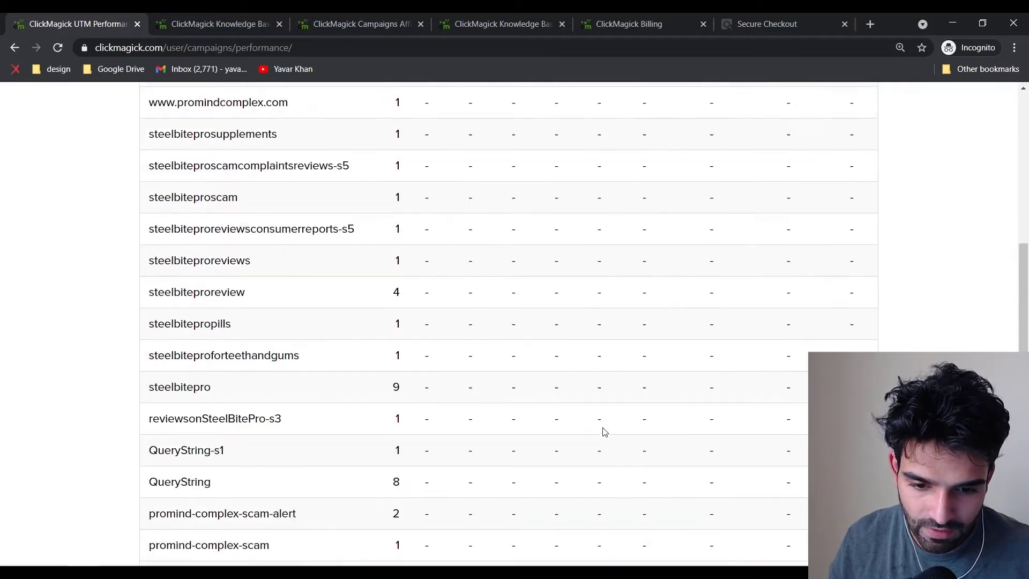
scroll(602, 432, "up", 6)
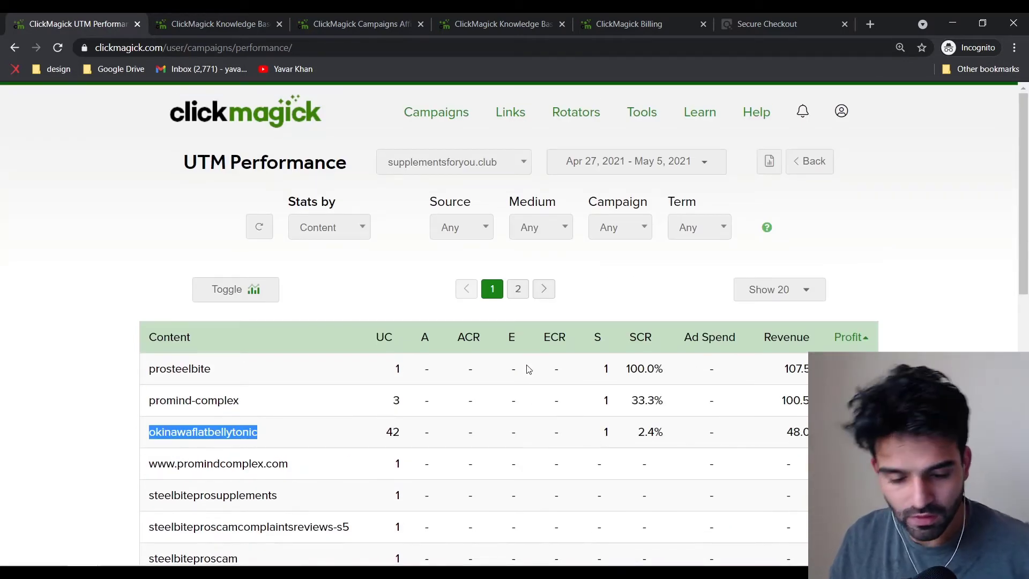
left_click_drag(263, 409, 857, 402)
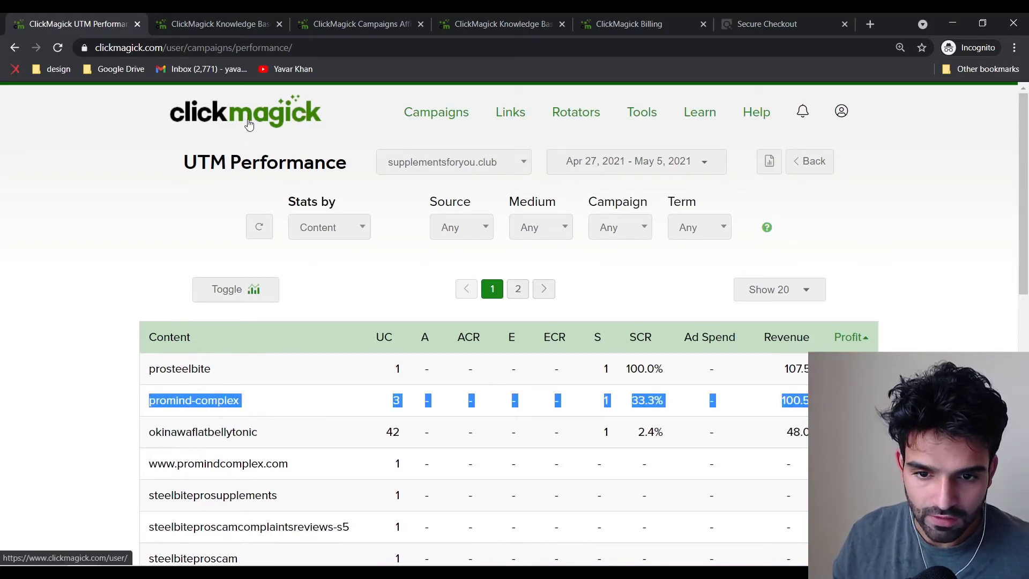
left_click(441, 122)
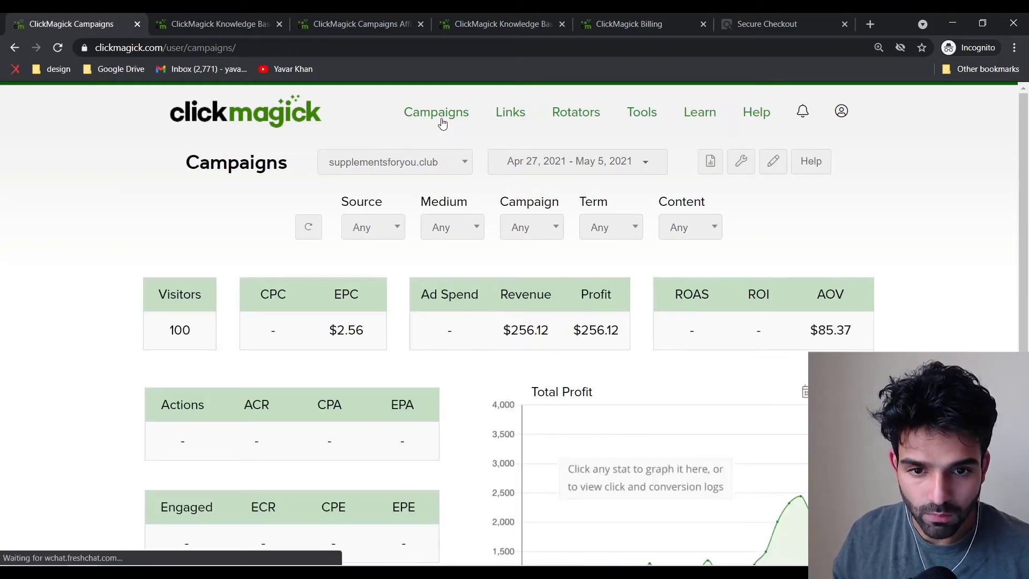
- Add '4.Clickmagic & Clickbank integration' to the Notepad list, then return to ClickMagick Campaigns
key("alt+Tab")
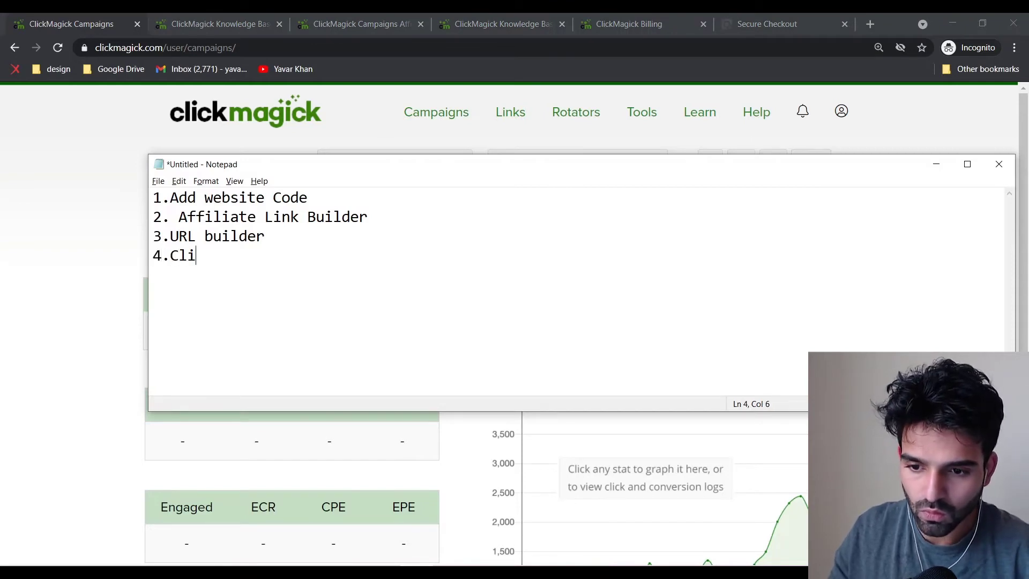
type("na")
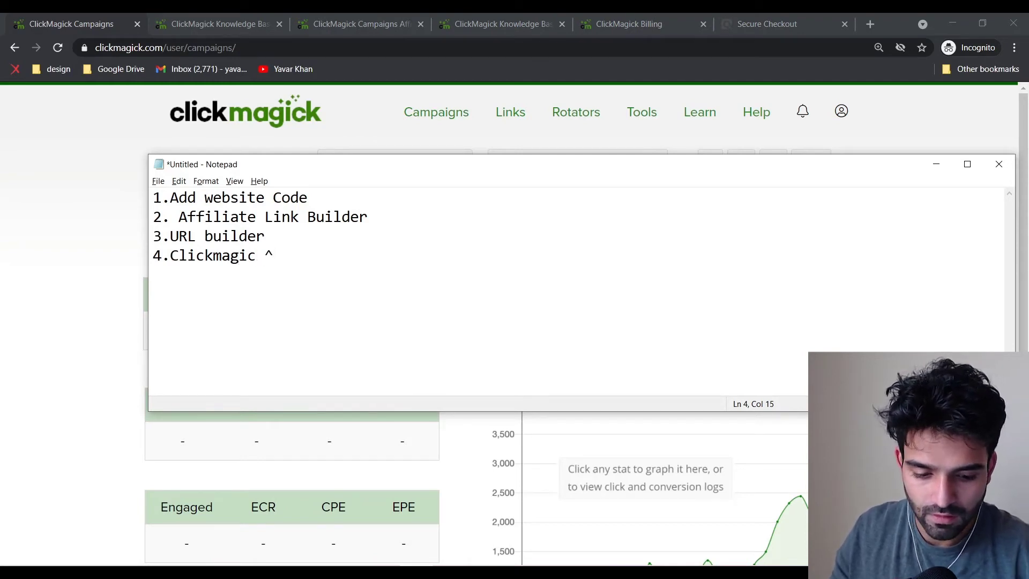
type("ck")
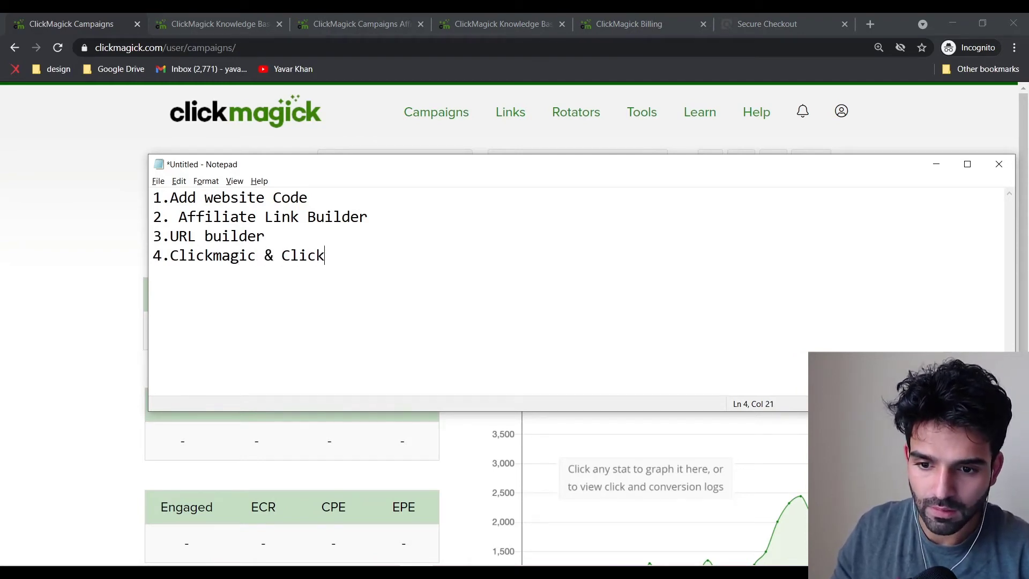
type("ba")
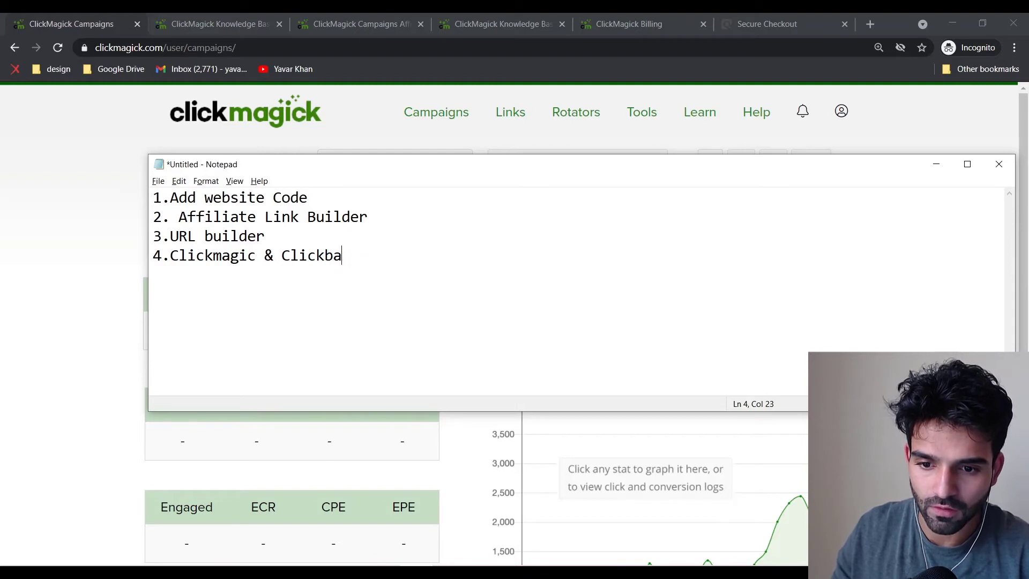
type("nk inte")
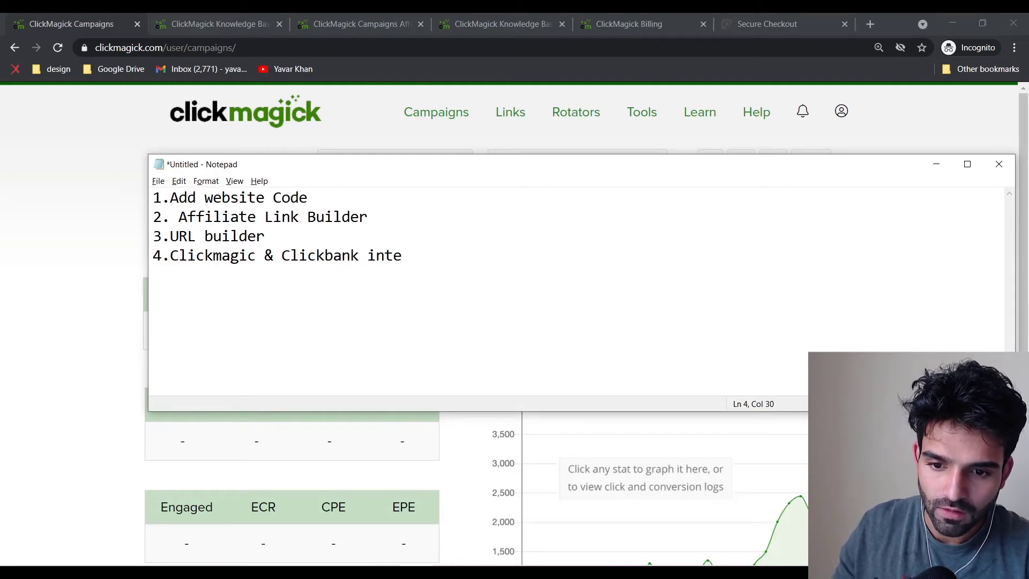
type("gration")
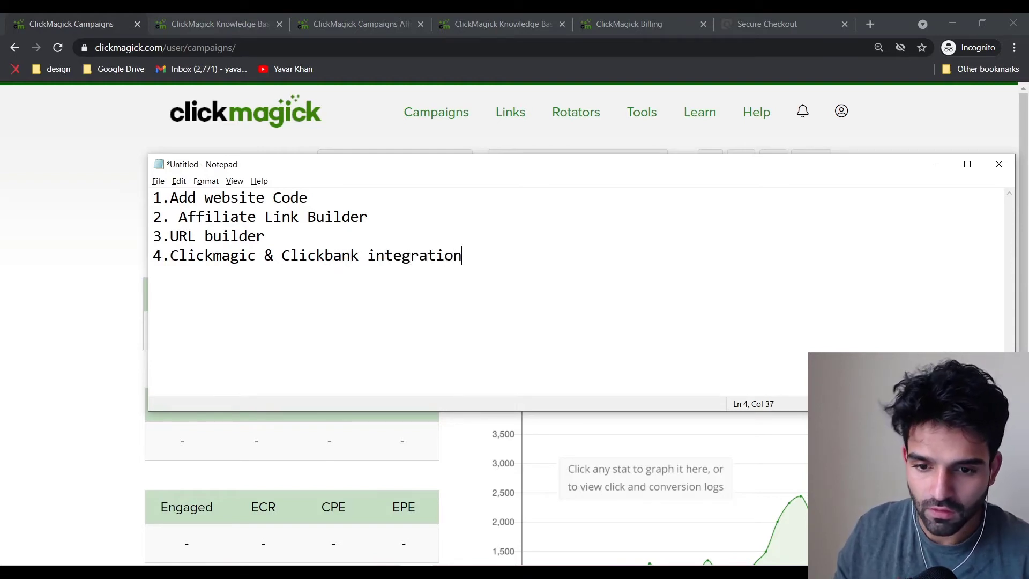
left_click(52, 207)
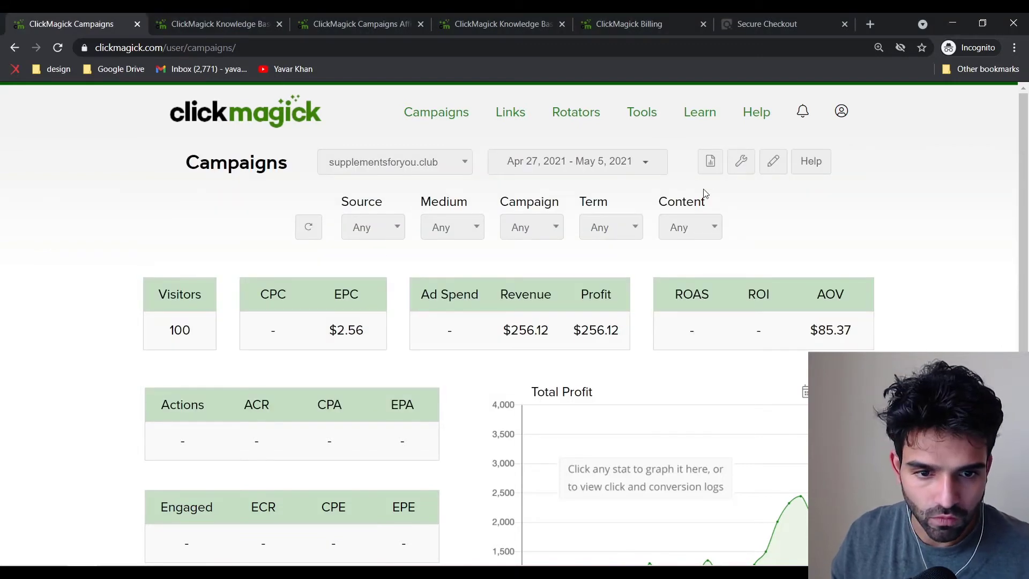
- Open the Postback URL List from Tools > Postback URLs and scroll through it
left_click(644, 113)
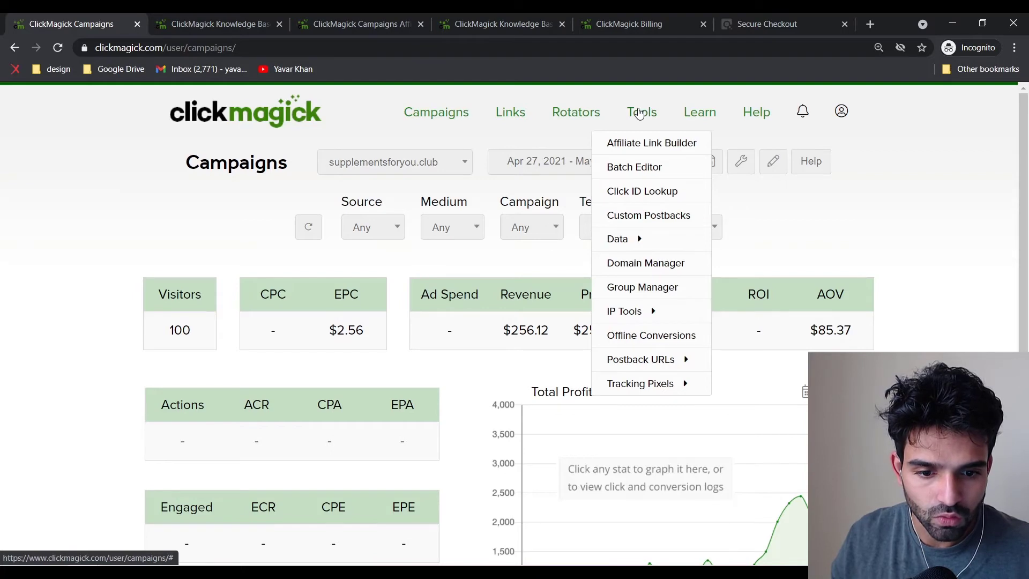
left_click(677, 365)
left_click(752, 359)
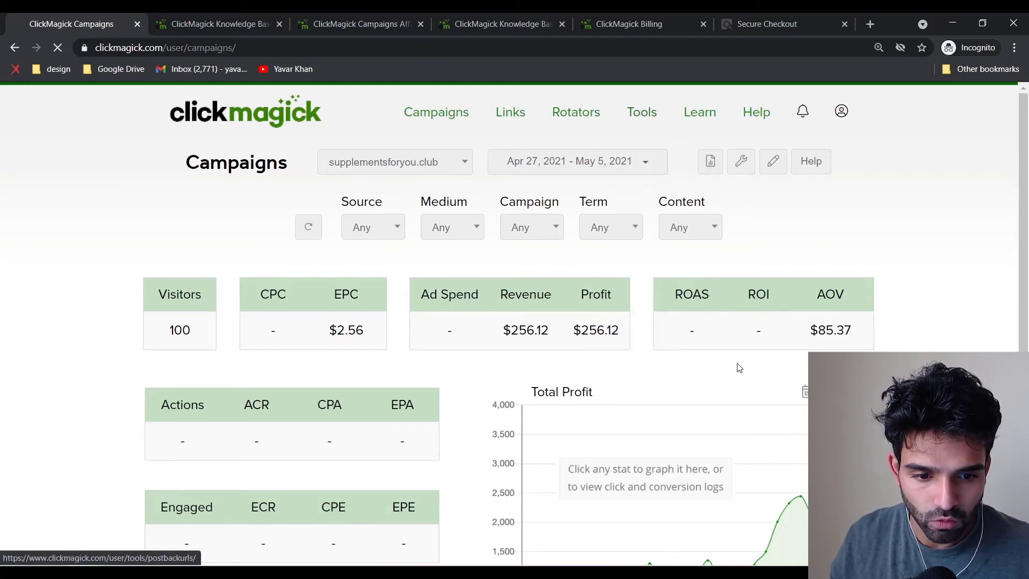
scroll(457, 265, "down", 18)
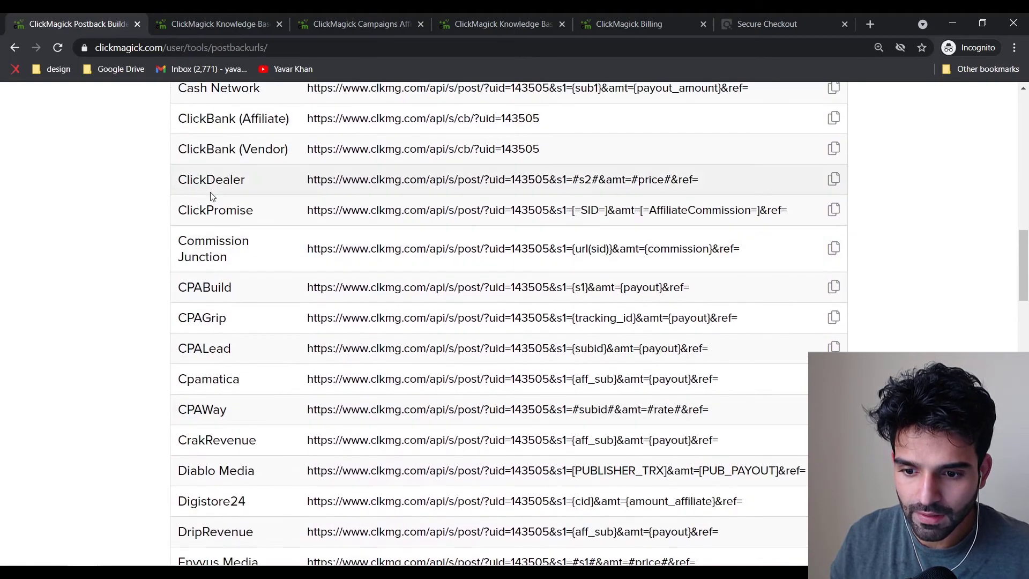
scroll(238, 358, "down", 7)
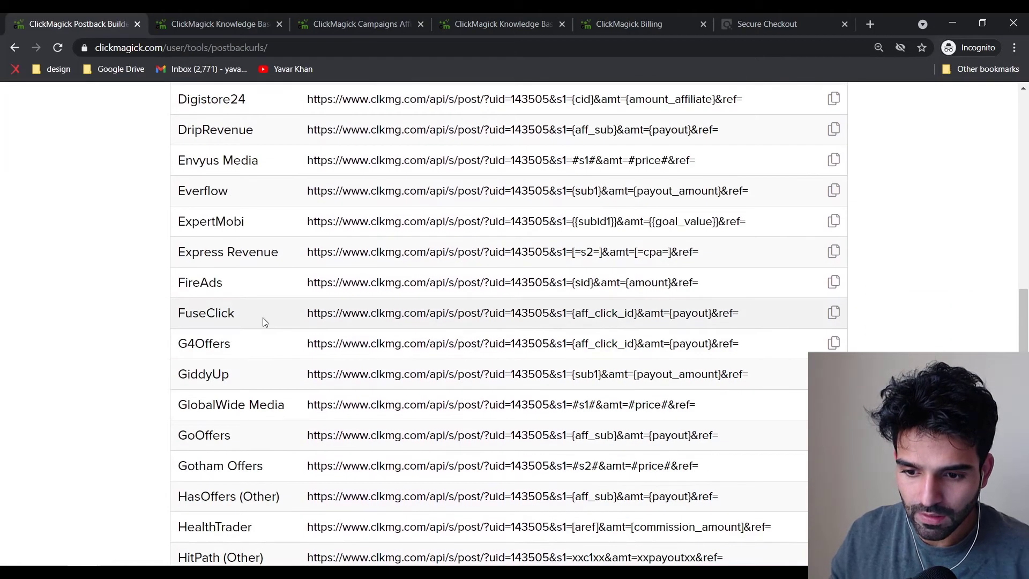
- Search the page for 'clickba' to find the ClickBank Affiliate and Vendor postback rows
key("ctrl+f")
type("click")
key("Return")
key("Return")
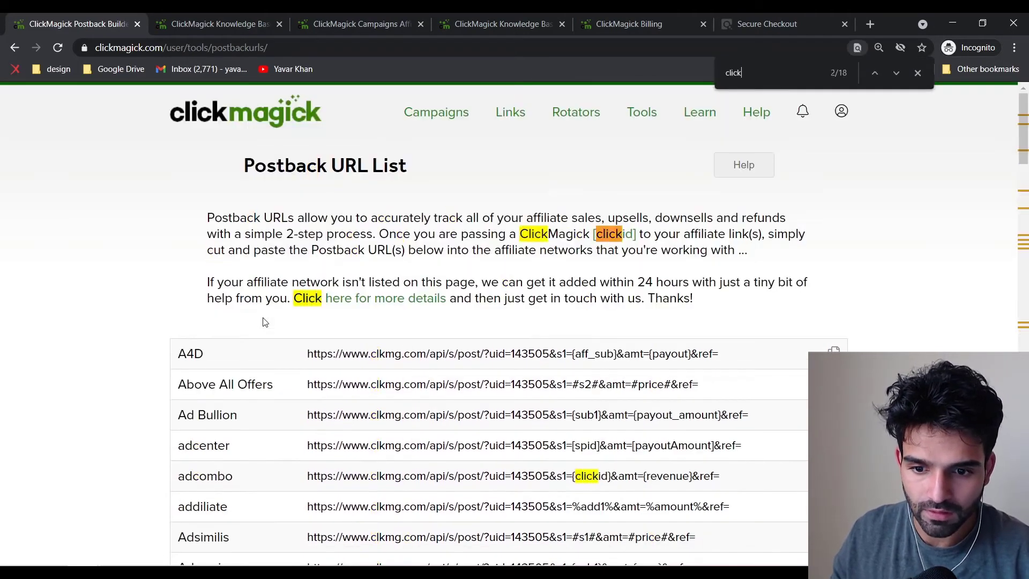
key("Return")
key("Return")
key("Return")
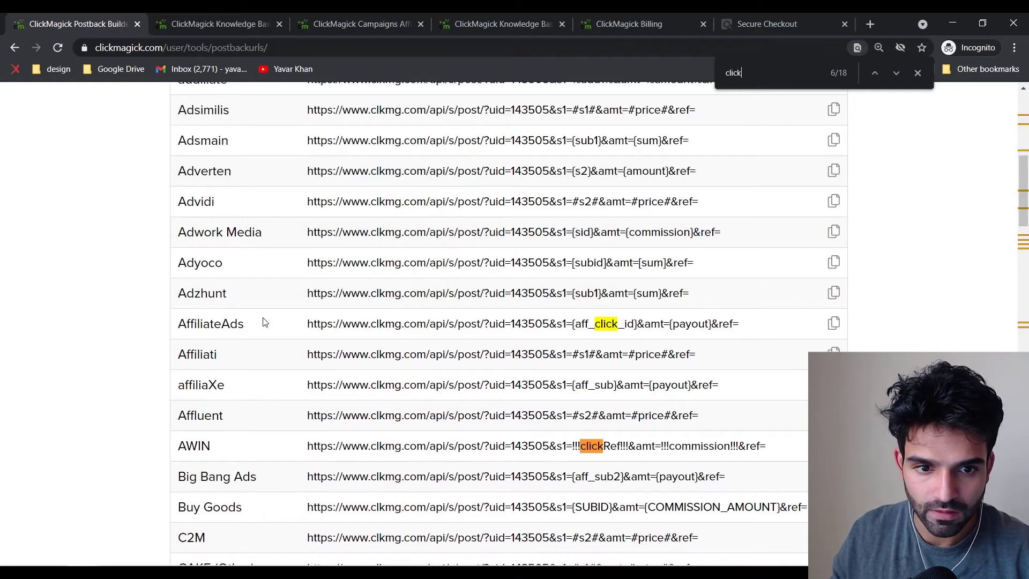
type("ba")
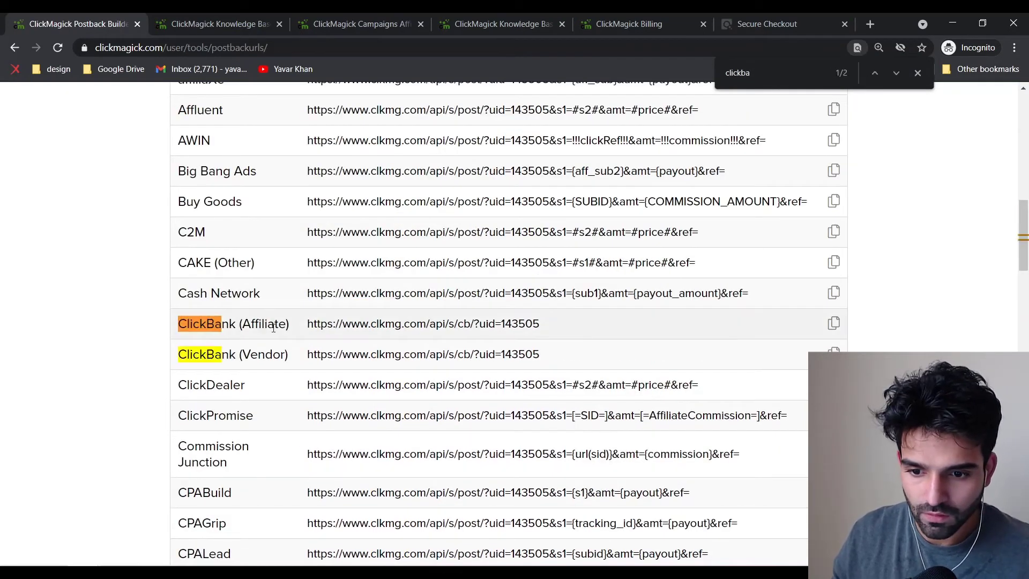
scroll(450, 354, "up", 10)
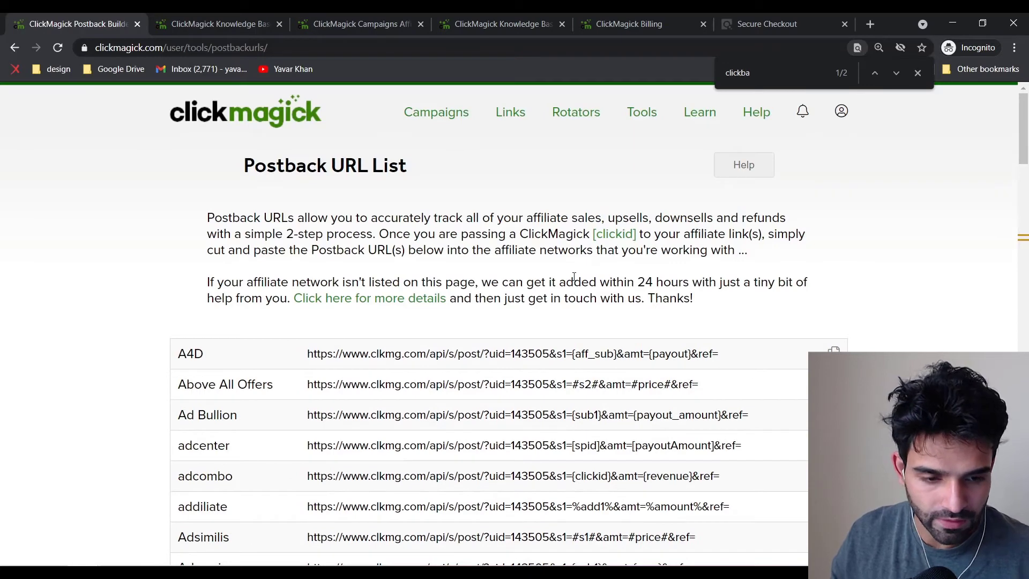
mouse_move(625, 110)
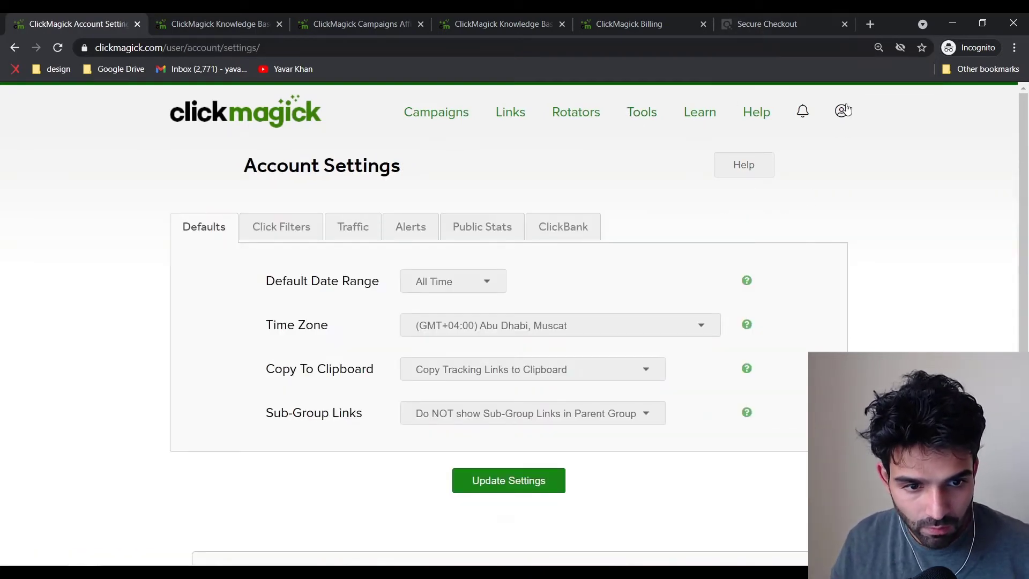
- Select the secret key on ClickMagick's ClickBank settings tab, then switch to the ClickBank window
mouse_move(842, 110)
left_click(834, 186)
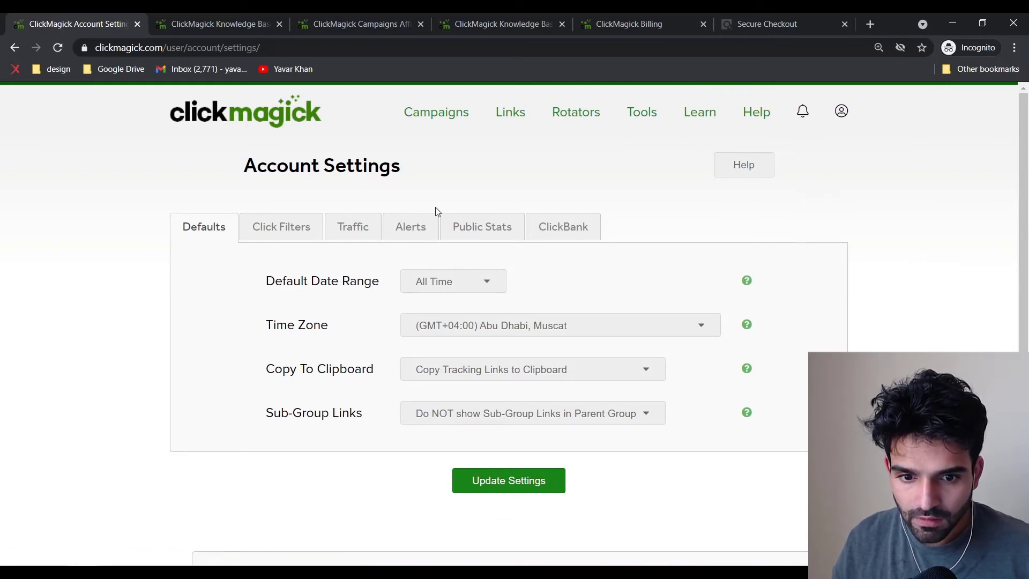
left_click(561, 225)
double_click(547, 282)
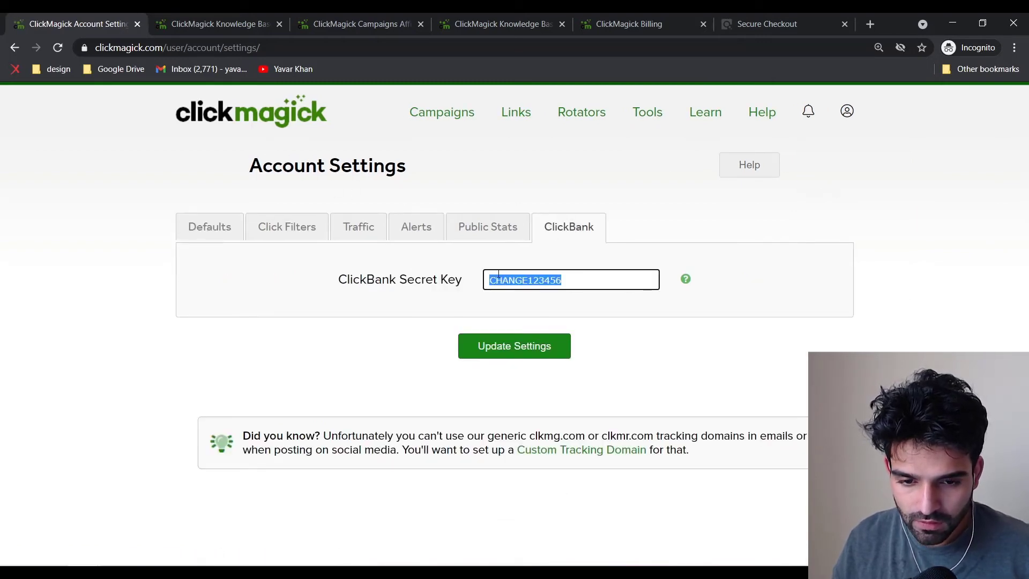
key("BackSpace")
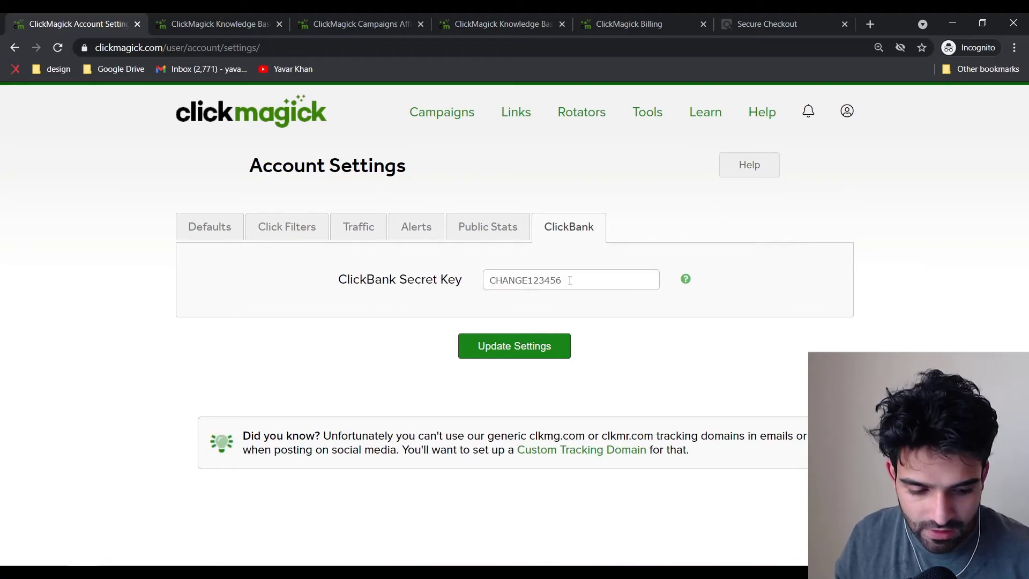
key("alt+Tab")
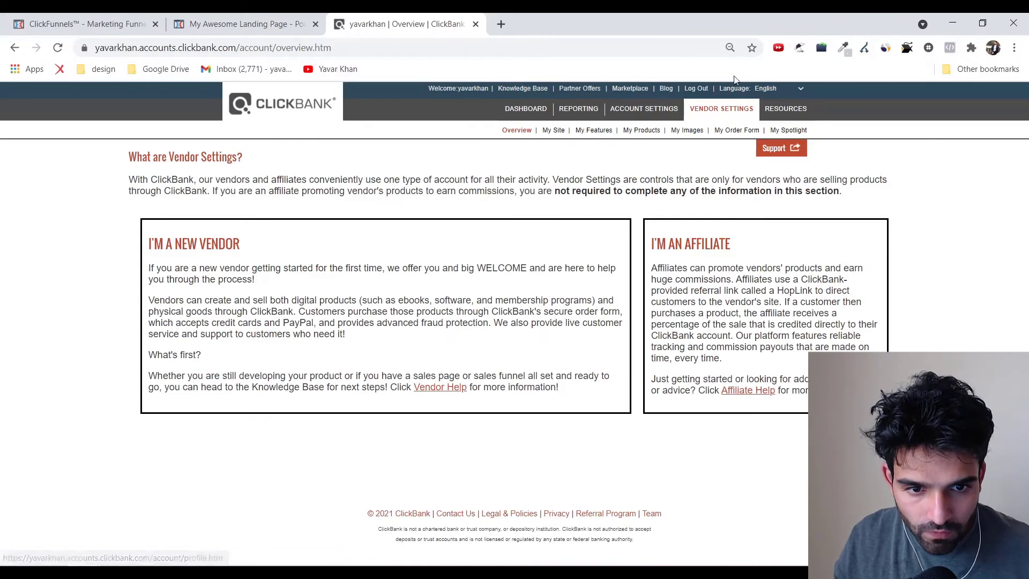
- Open ClickBank's site settings and edit the Advanced Tools section
left_click(554, 130)
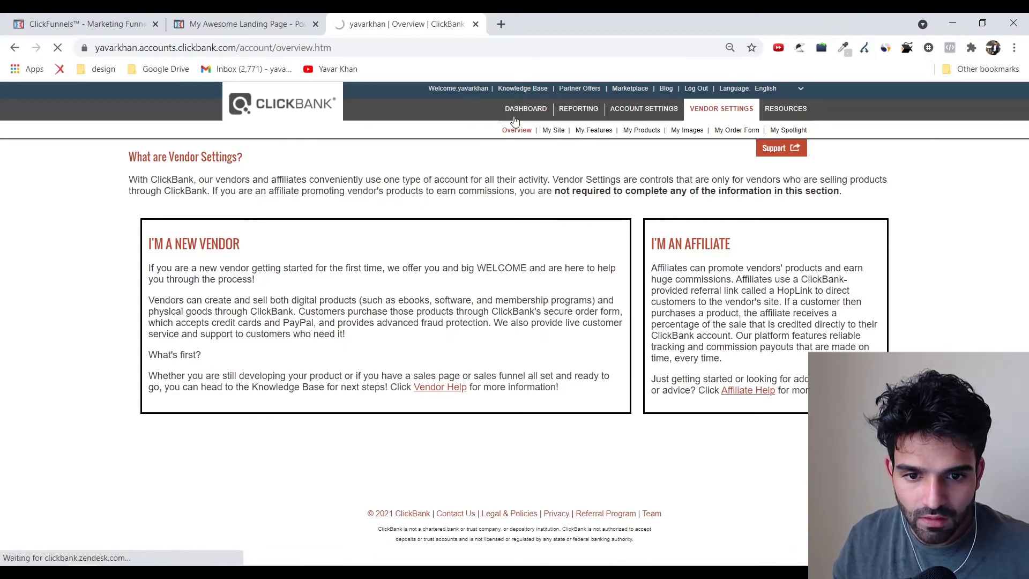
scroll(487, 182, "down", 15)
scroll(241, 265, "up", 5)
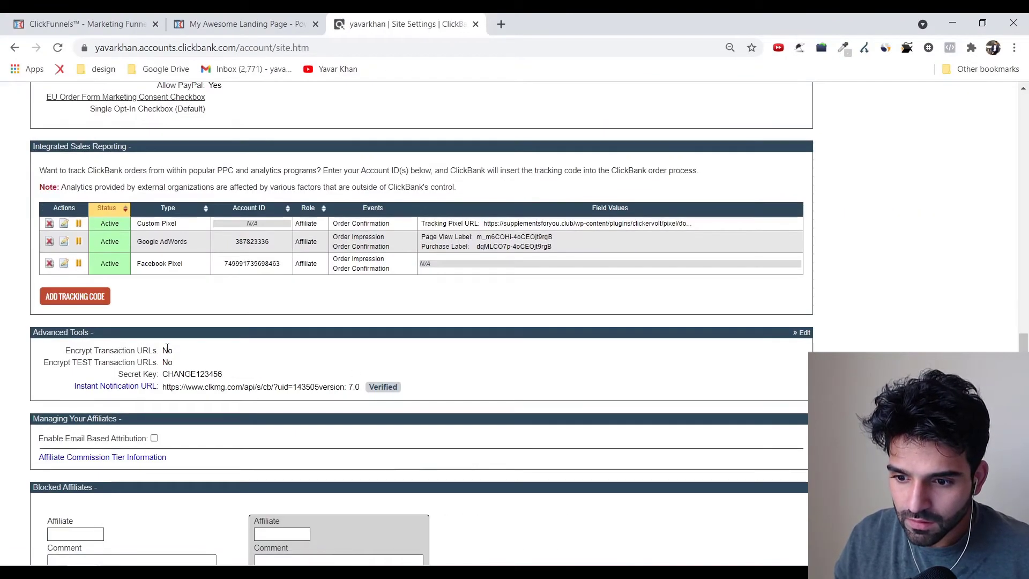
left_click(804, 332)
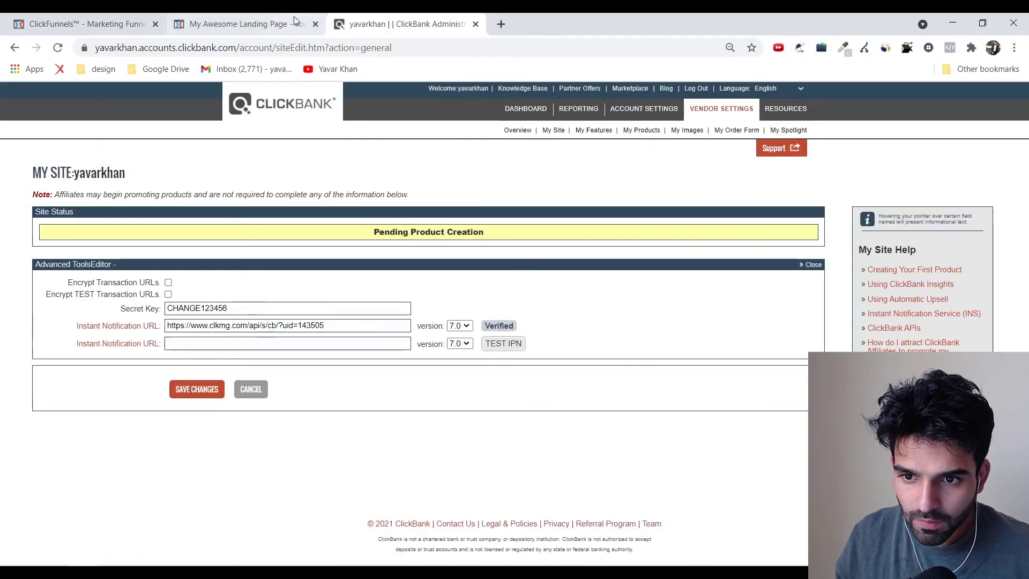
- Compare the Advanced Tools secret key with ClickMagick's saved ClickBank secret key
key("alt+Tab")
key("alt+Tab")
key("alt+Tab")
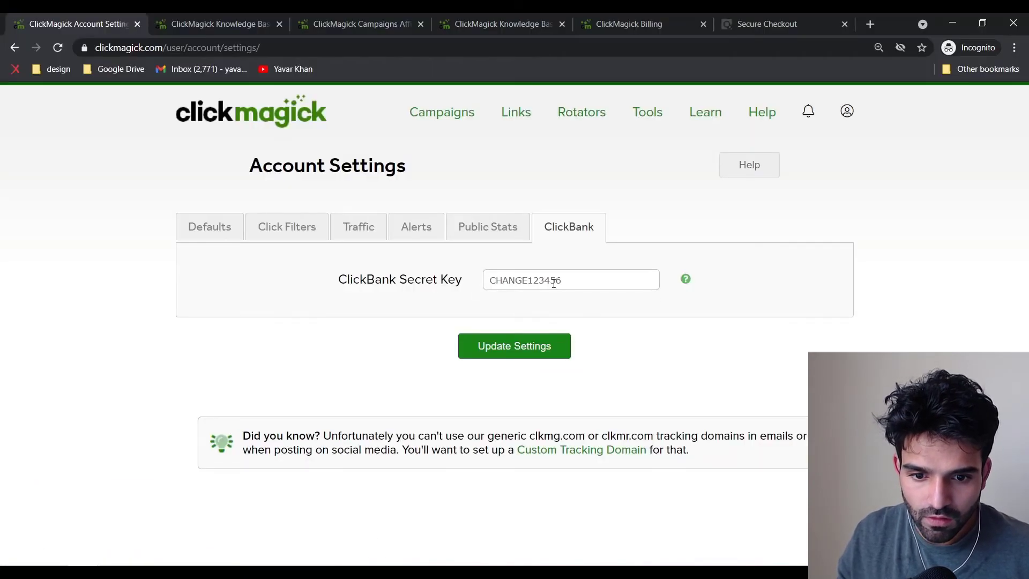
key("alt+Tab")
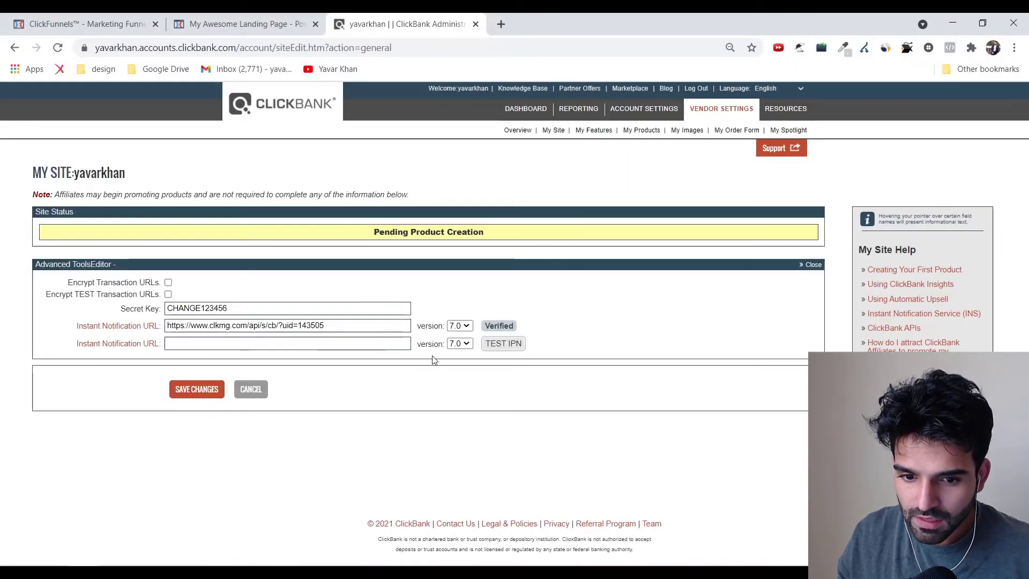
key("alt+Tab")
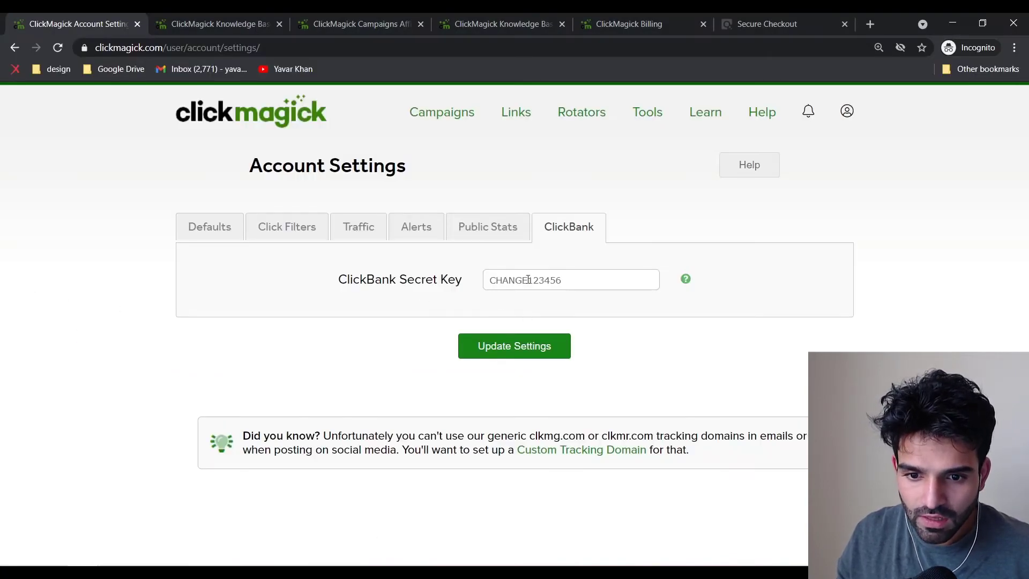
left_click(808, 113)
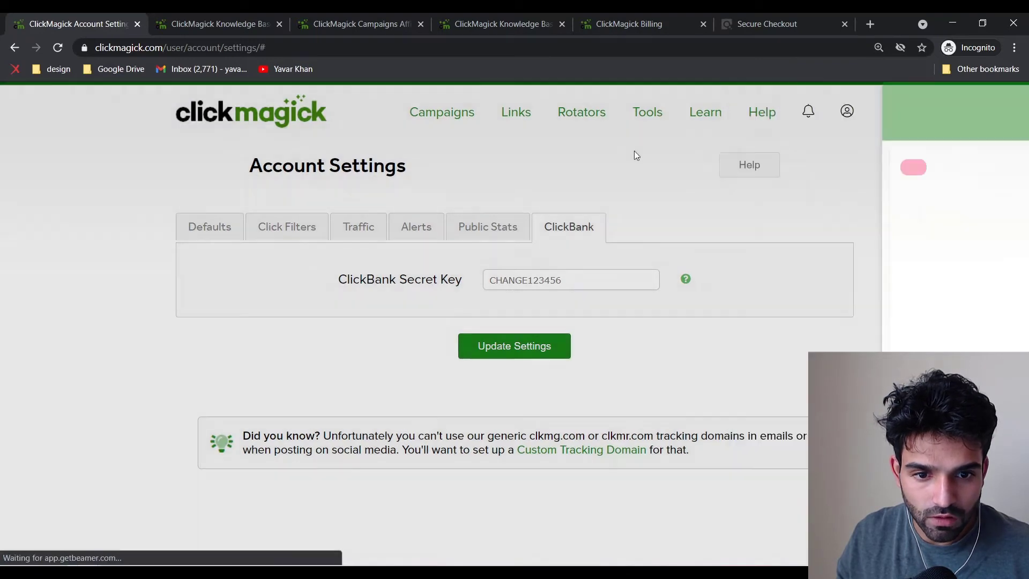
left_click(634, 152)
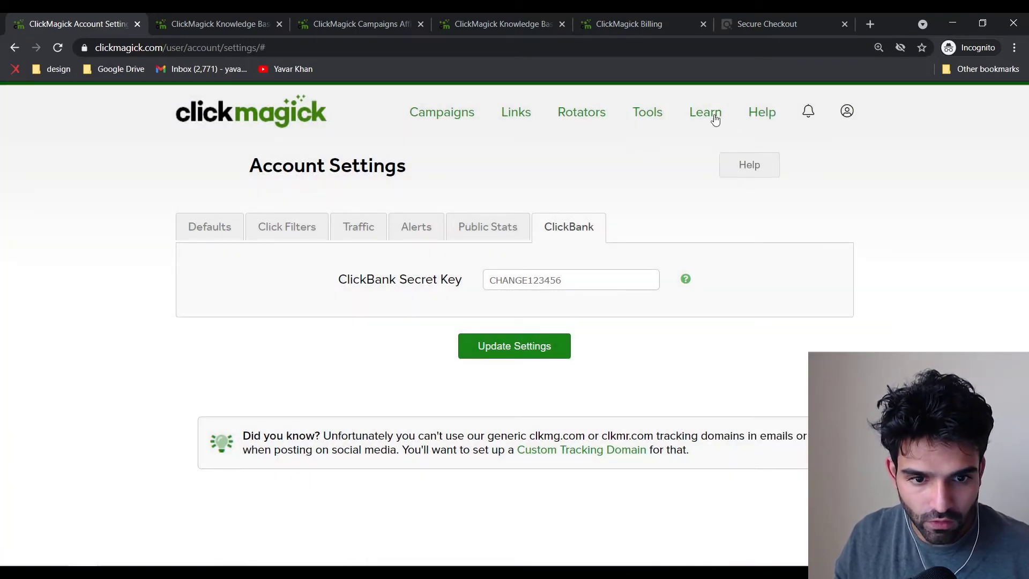
- Search the ClickMagick Knowledge Base for 'clickbank'
mouse_move(691, 120)
left_click(687, 141)
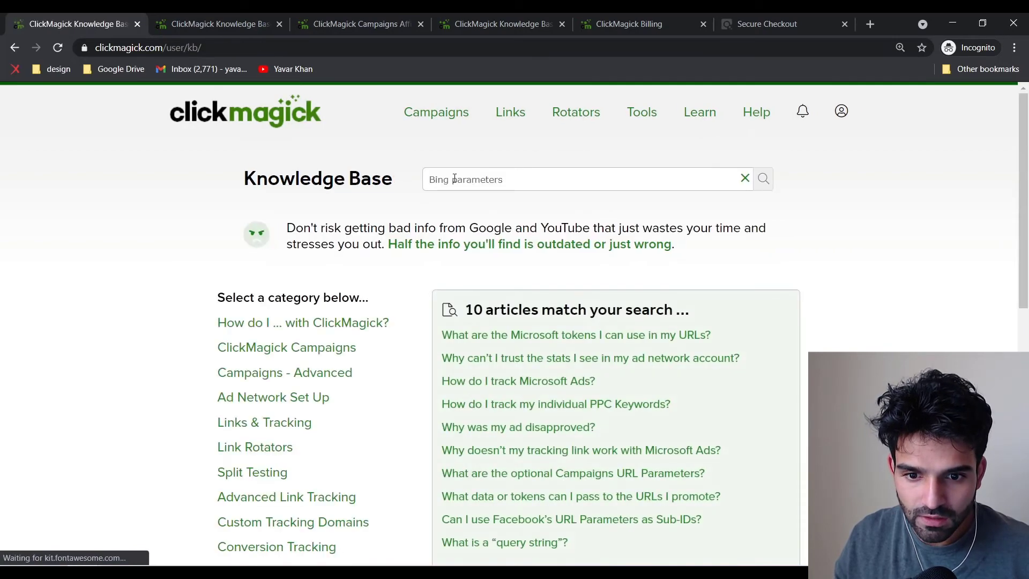
left_click(454, 179)
key("ctrl+a")
type("cl")
key("Down")
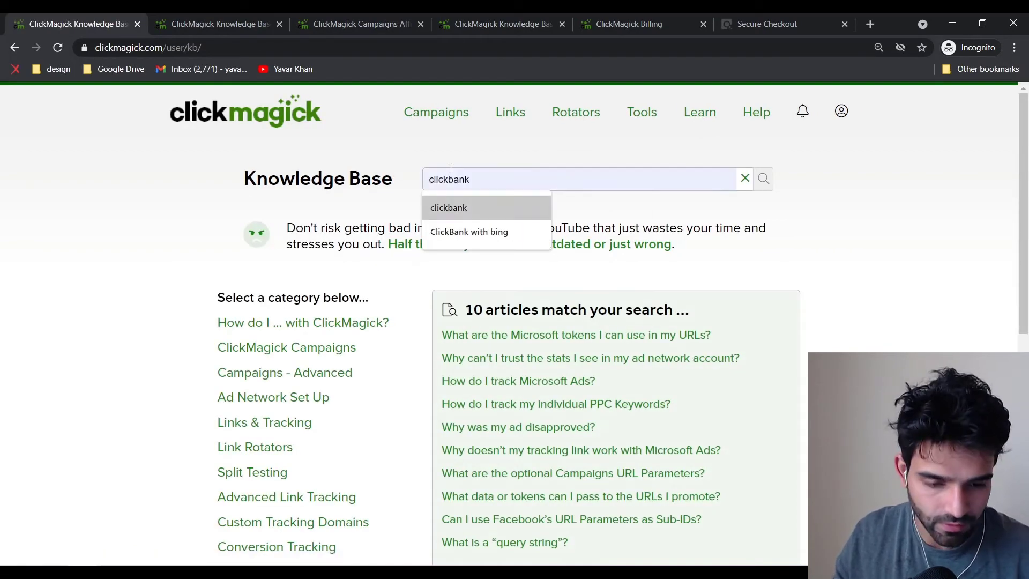
key("shift+Return")
key("ctrl+w")
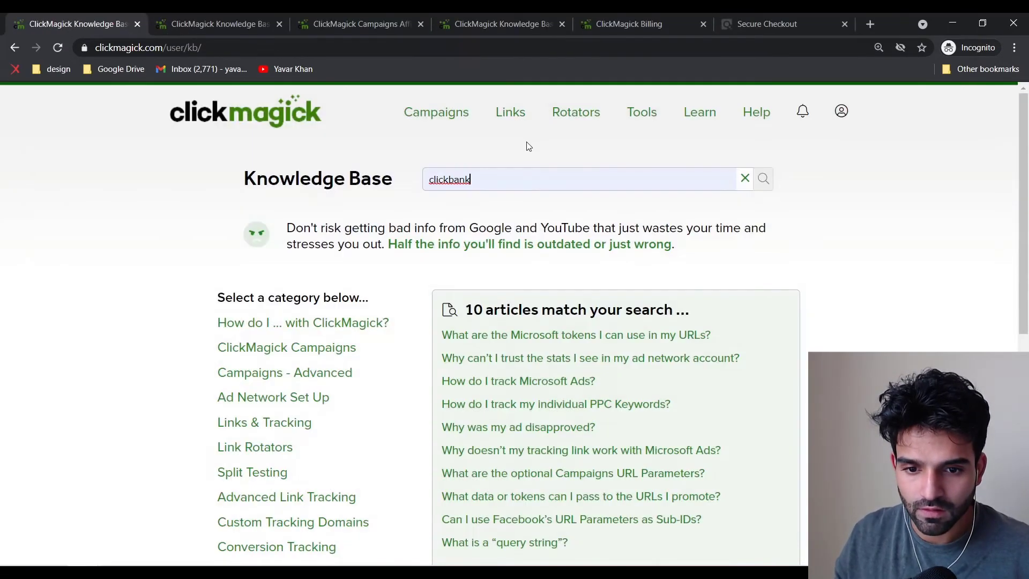
left_click(763, 179)
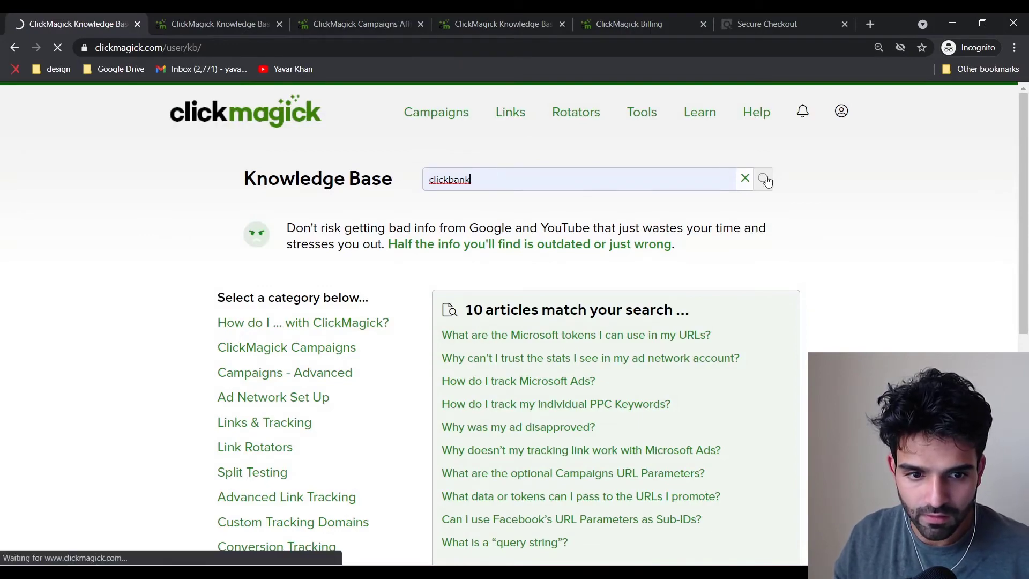
- Open 'How do I track sales with ClickBank?' and select its Instant Notification URL
left_click(591, 339)
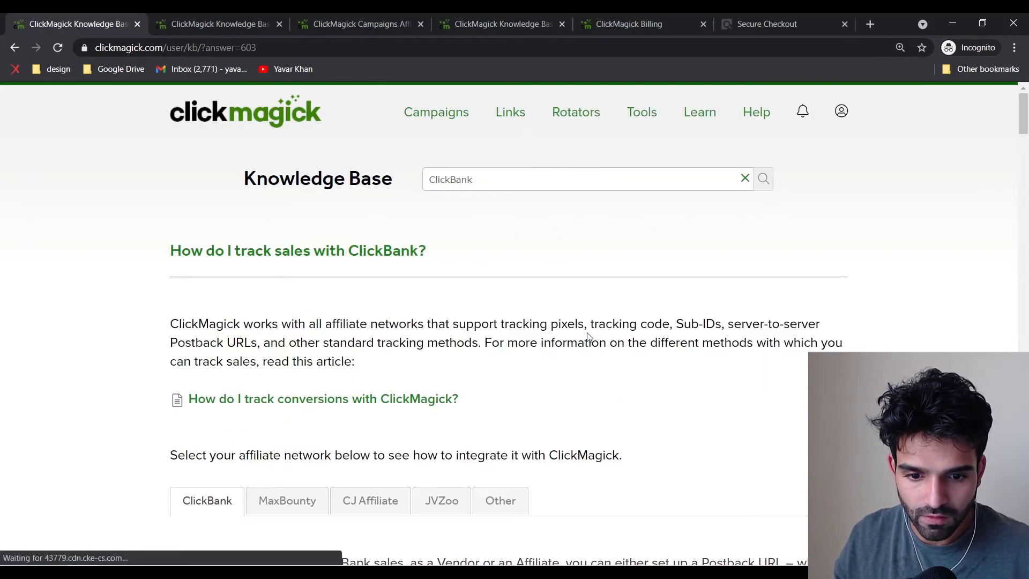
scroll(305, 257, "down", 5)
scroll(284, 252, "down", 5)
scroll(266, 251, "down", 8)
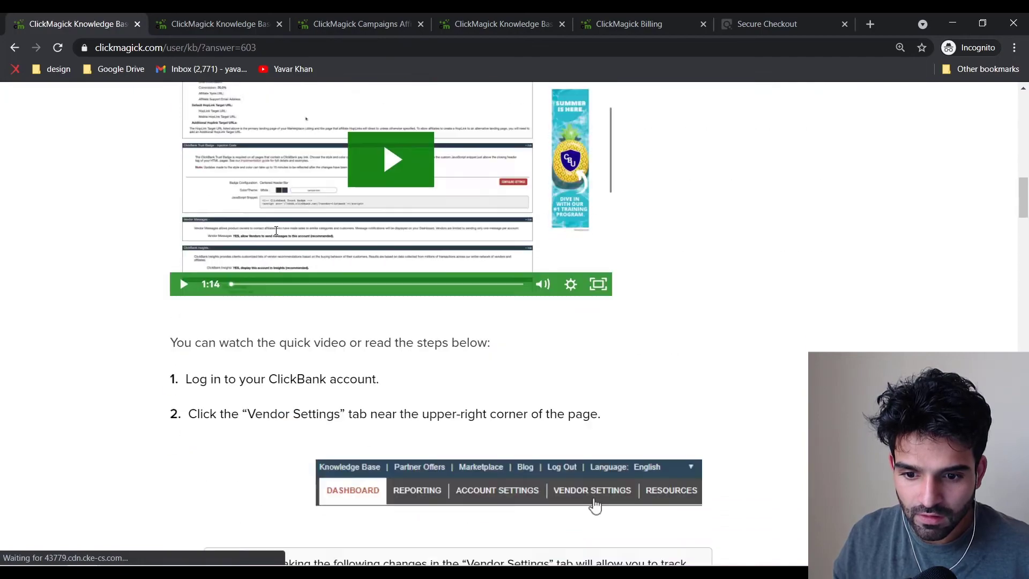
scroll(305, 241, "up", 3)
scroll(343, 231, "down", 10)
scroll(343, 231, "down", 20)
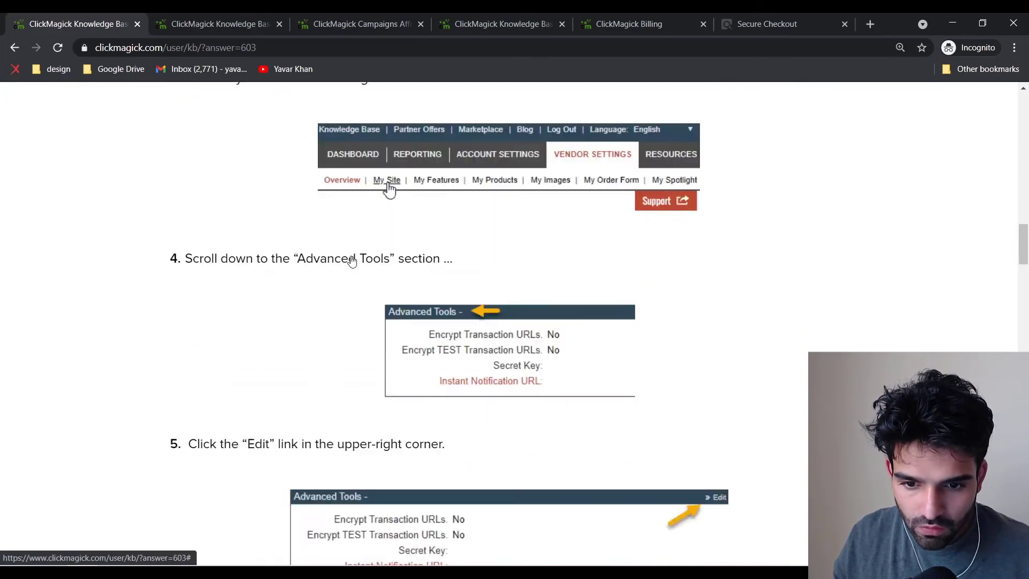
scroll(326, 250, "down", 7)
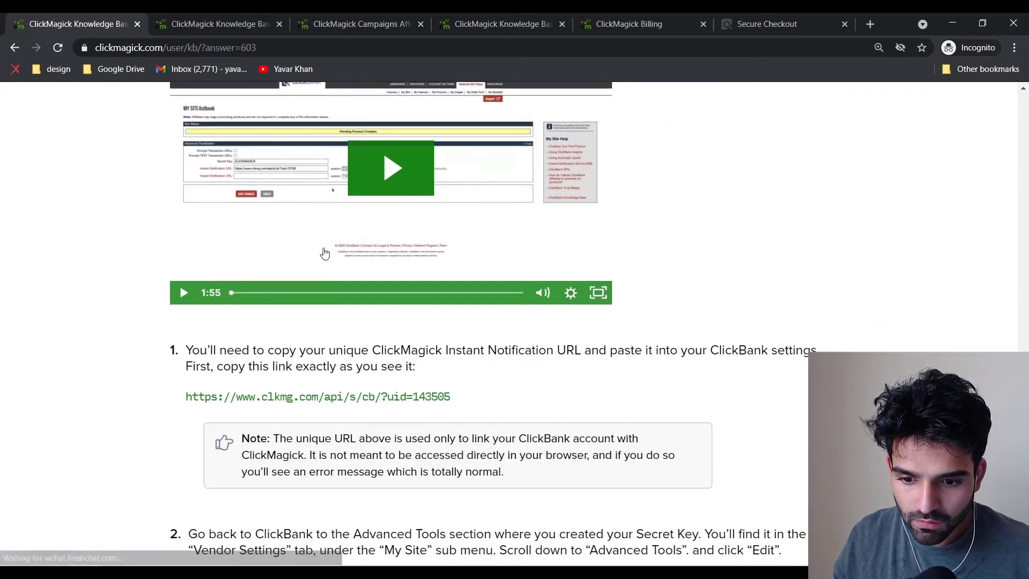
mouse_move(465, 303)
left_mouse_down()
mouse_move(179, 319)
mouse_move(188, 304)
mouse_move(459, 306)
left_mouse_up()
key("alt+Tab")
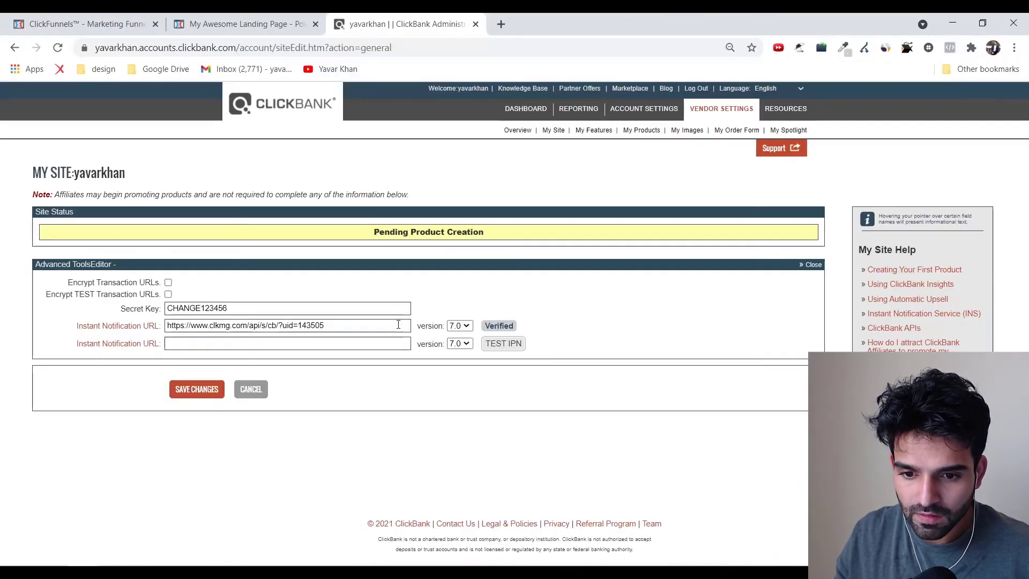
- Save the Advanced Tools form with the ClickMagick Instant Notification URL, version 7.0, showing Verified
left_click(351, 327)
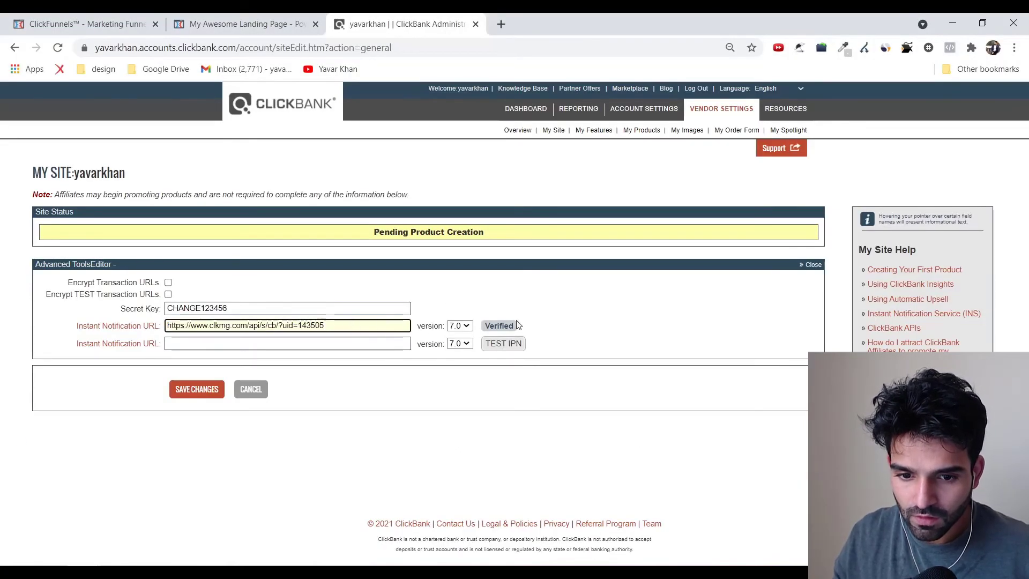
left_click(222, 391)
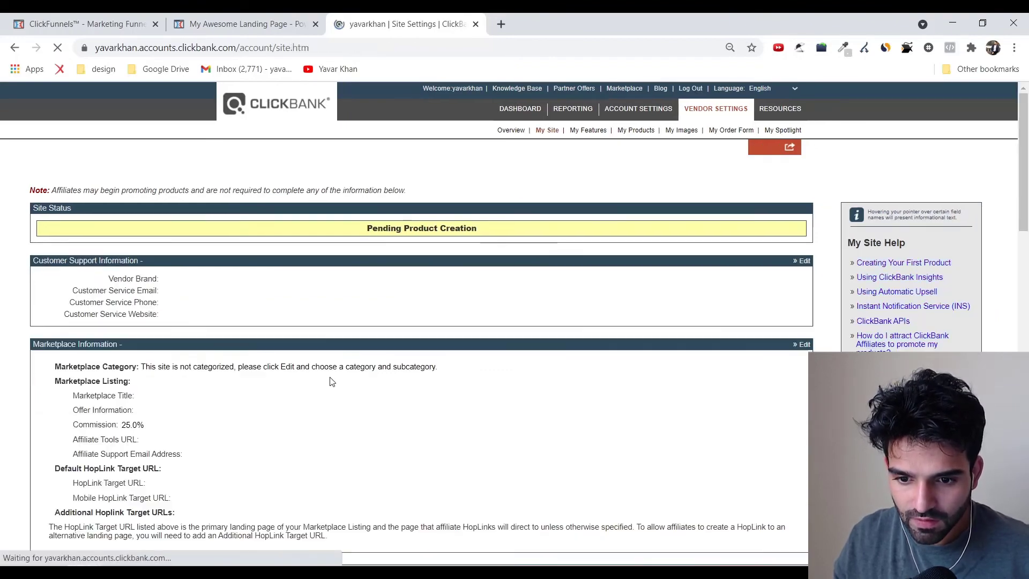
scroll(329, 379, "up", 6)
scroll(129, 406, "down", 5)
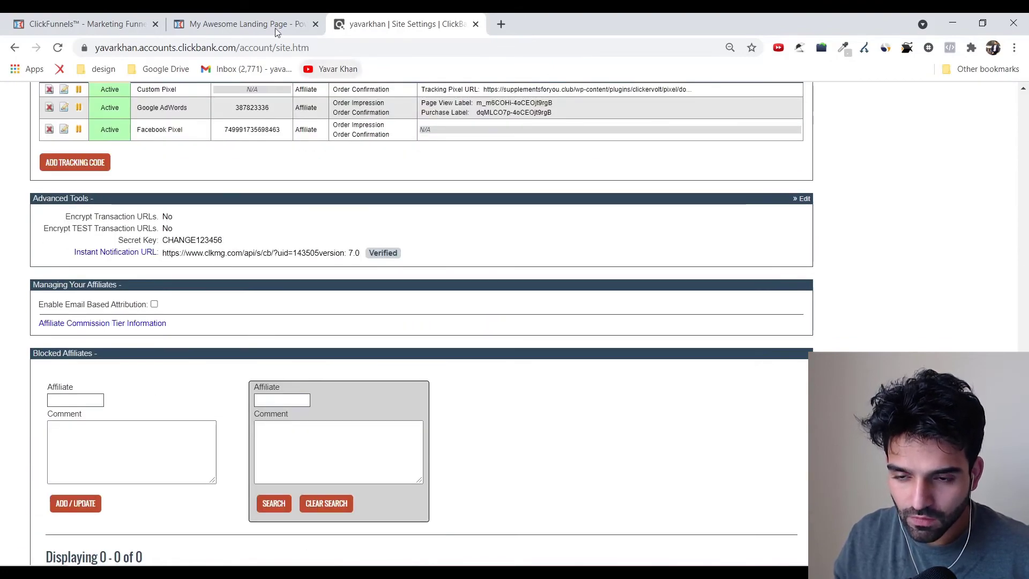
key("alt+Tab")
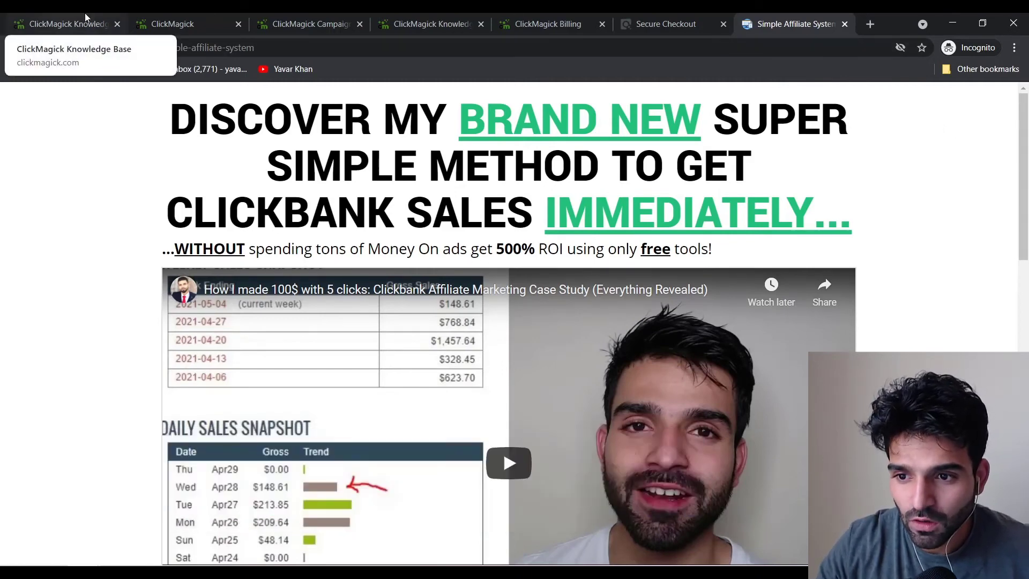
- Switch browser tabs to the ClickMagick Stats At A Glance dashboard
left_click(84, 13)
left_click(206, 16)
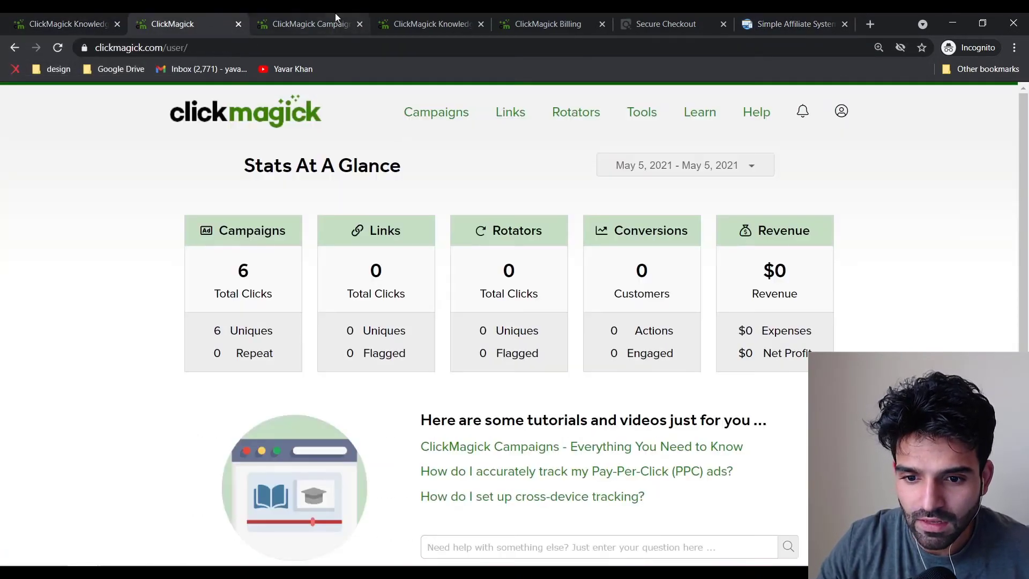
- Open the supplementsforyou.club Campaigns report and try the Content and Term filter dropdowns
left_click(404, 121)
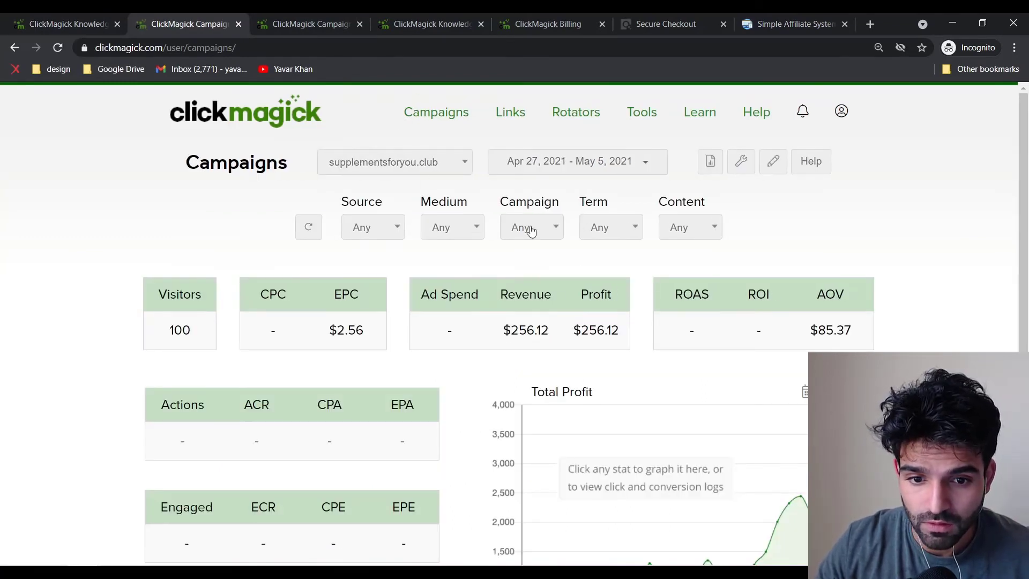
left_click(690, 227)
left_click(619, 227)
left_click(690, 227)
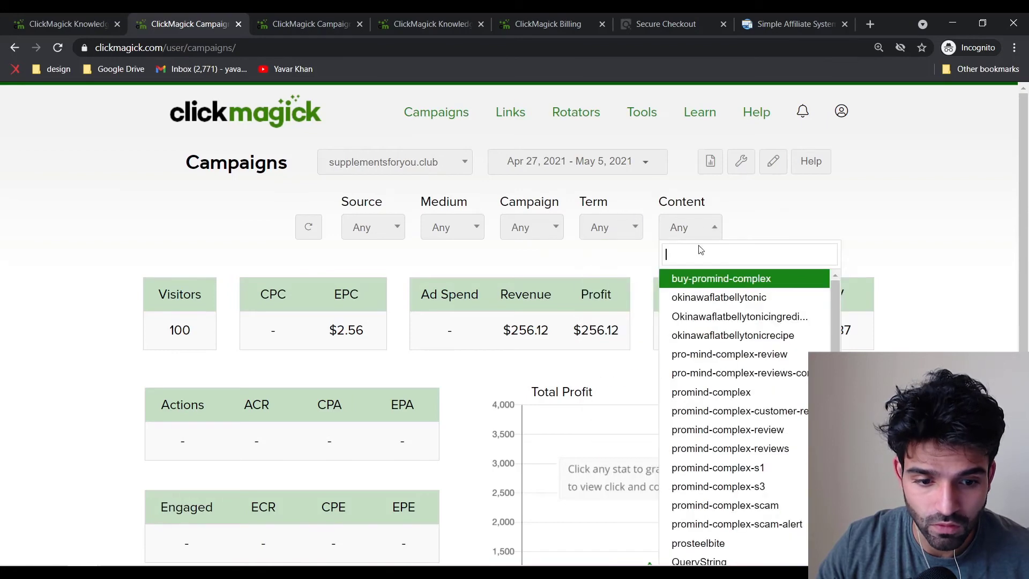
left_click(746, 191)
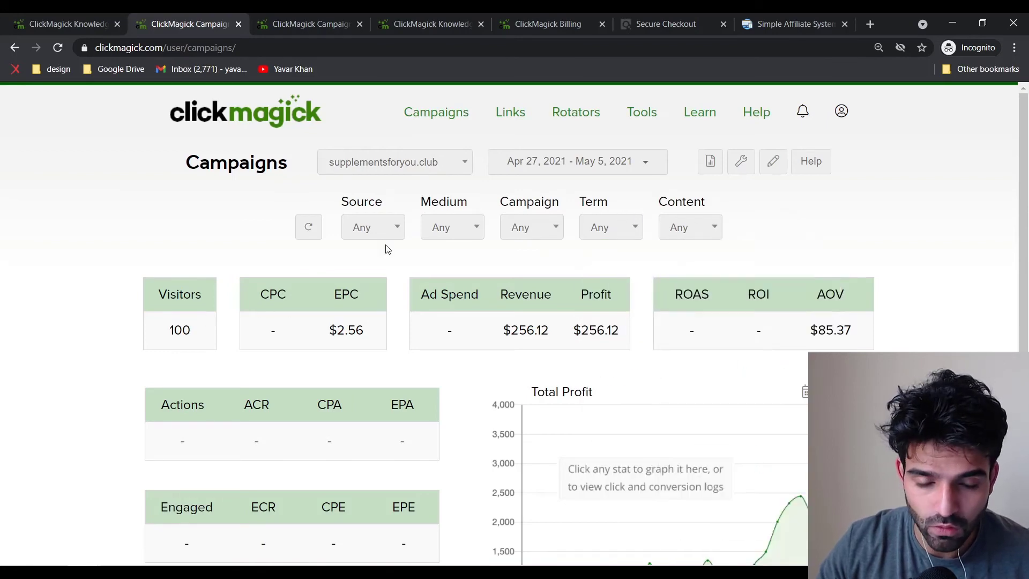
- Glance at the Simple Affiliate System sales page, then bring up the Notepad outline
left_click(757, 15)
scroll(449, 303, "down", 5)
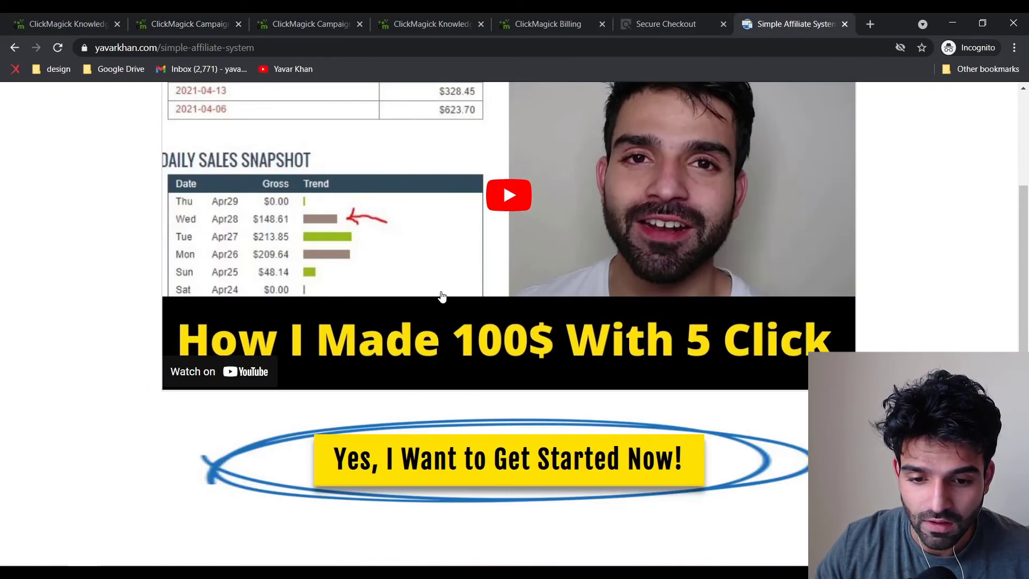
scroll(449, 304, "up", 5)
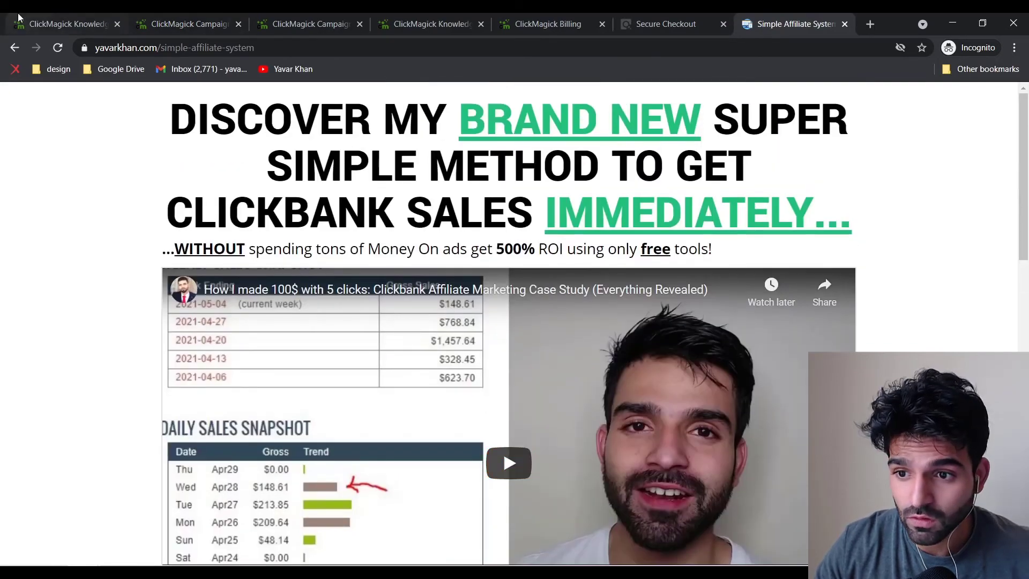
left_click(59, 24)
key("alt+Tab")
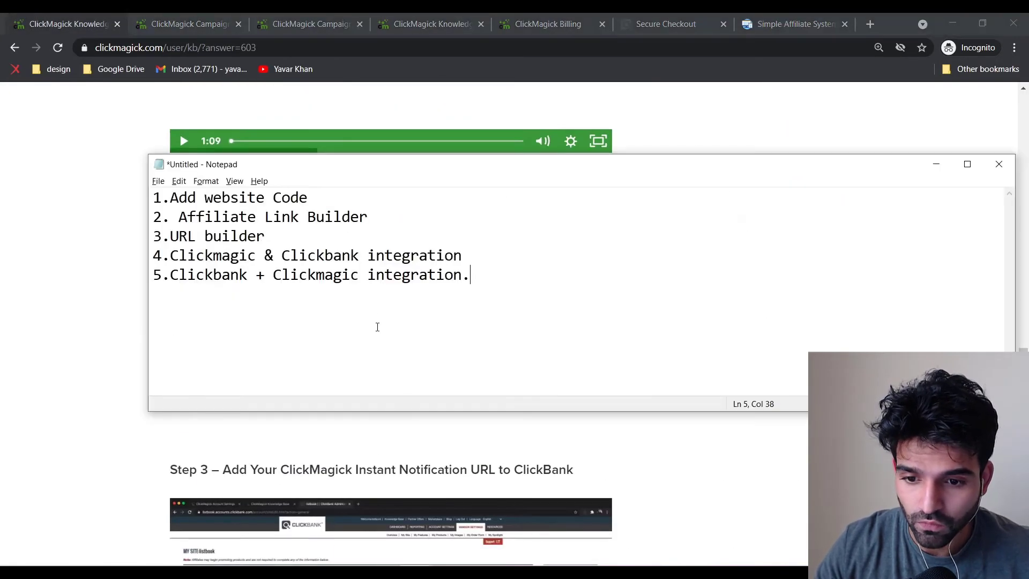
- Select the five-point Notepad outline, then return to the ClickMagick Campaigns tab
left_click_drag(377, 326, 147, 162)
left_click_drag(472, 275, 93, 185)
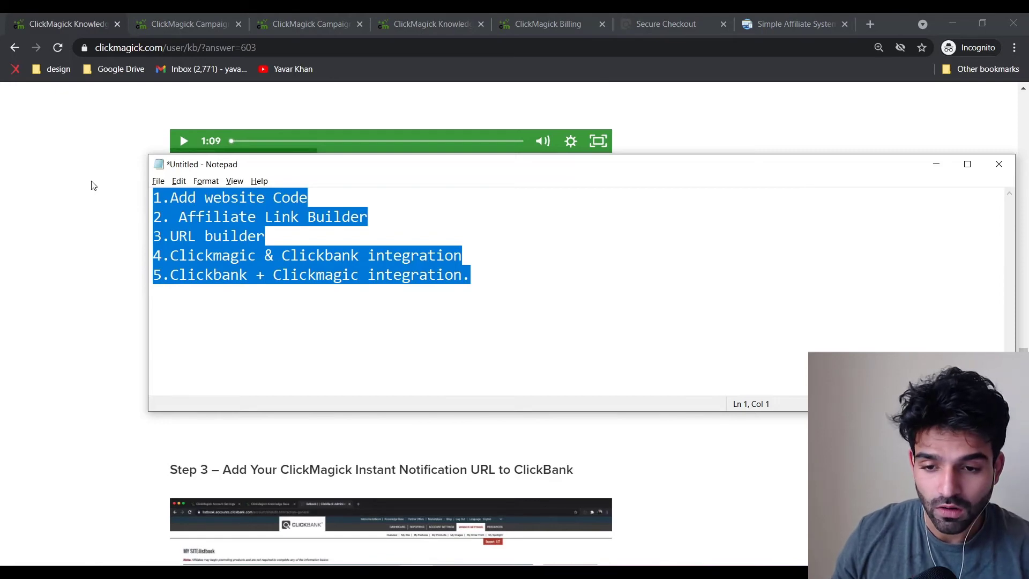
left_click(93, 186)
scroll(88, 188, "up", 3)
key("ctrl+Tab")
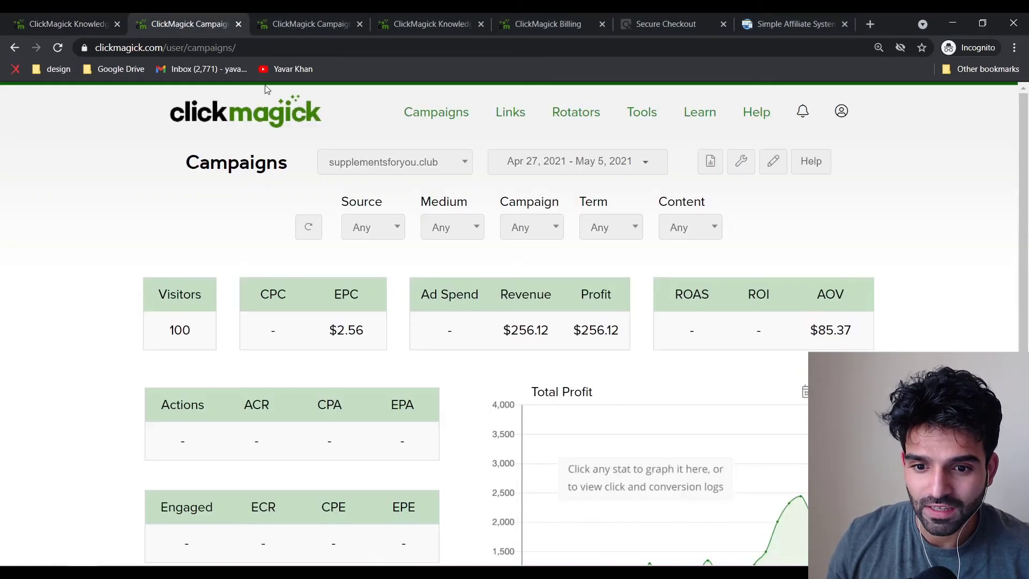
- Review the ClickMagick Billing page, then return to ClickBank's $38.85 Secure Checkout form
left_click(546, 24)
left_click(715, 16)
left_click(587, 25)
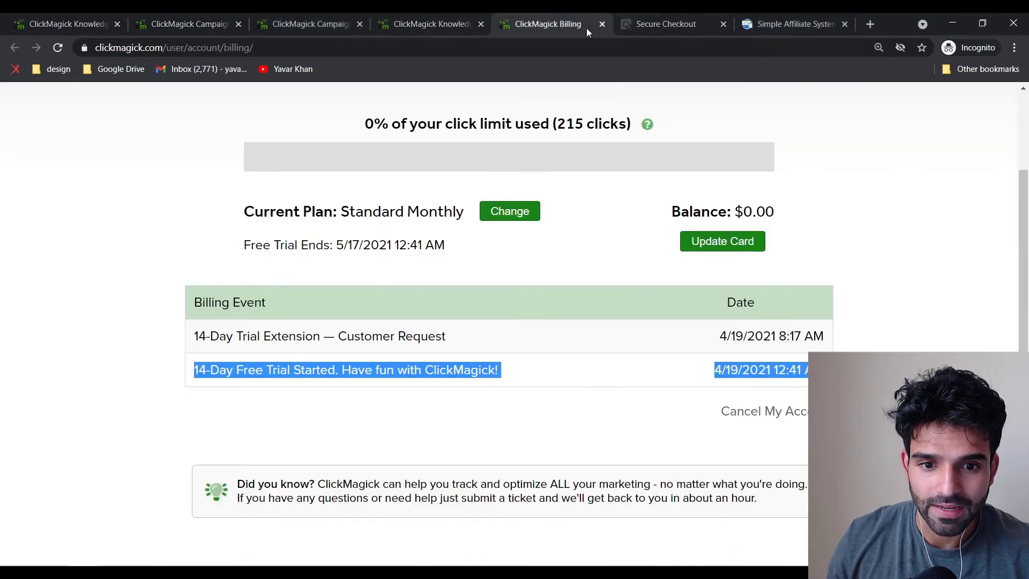
scroll(533, 252, "up", 3)
left_click(765, 14)
left_click(622, 16)
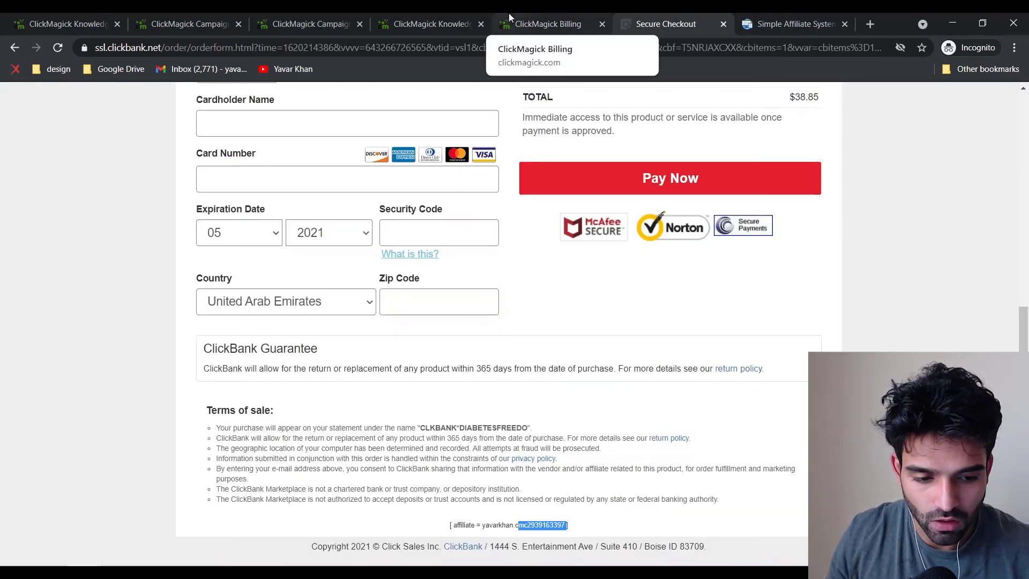
- Search Google for 'prosper202' in a new tab and open the Prosper202 ClickServer site
left_click(868, 27)
type("prosper202")
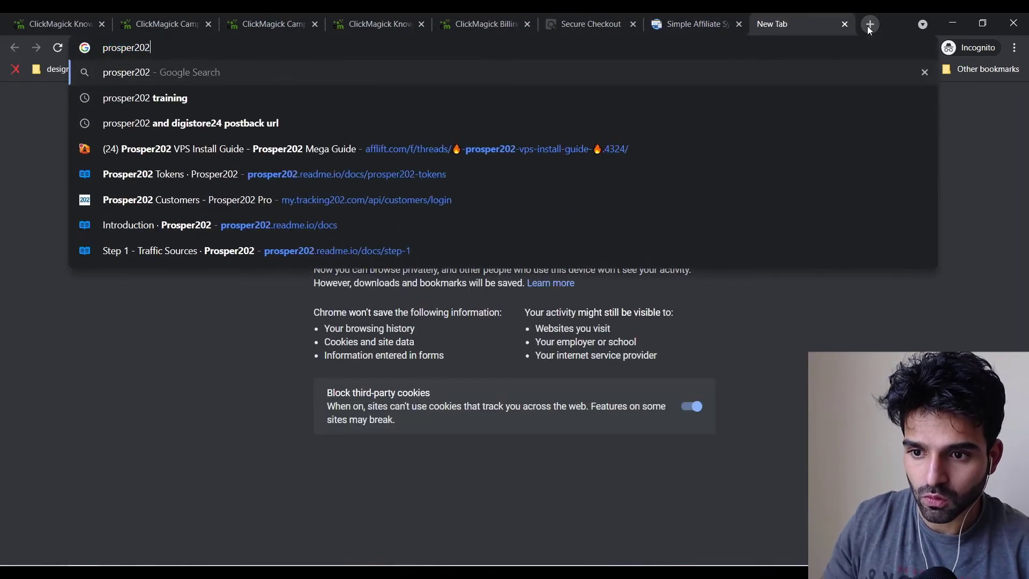
key("Return")
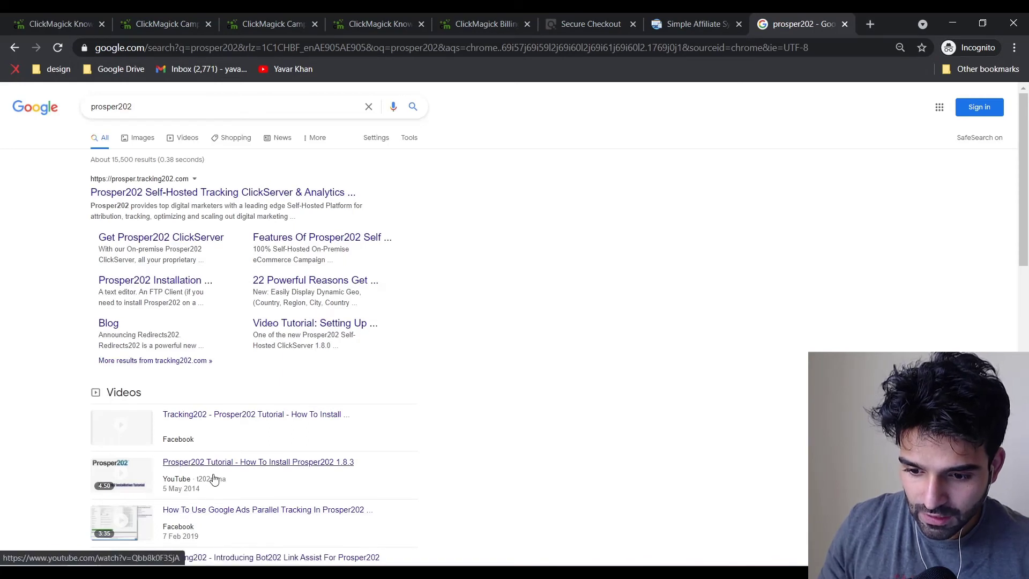
left_click(172, 196)
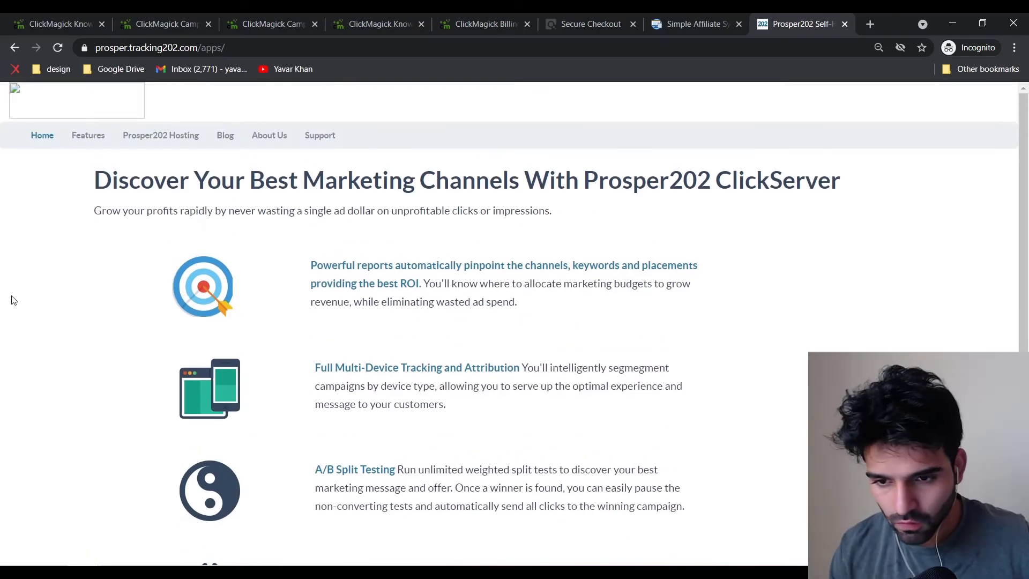
- Leave the Prosper202 hosting partners page for the ClickServer overview and scroll through the apps list
left_click(170, 145)
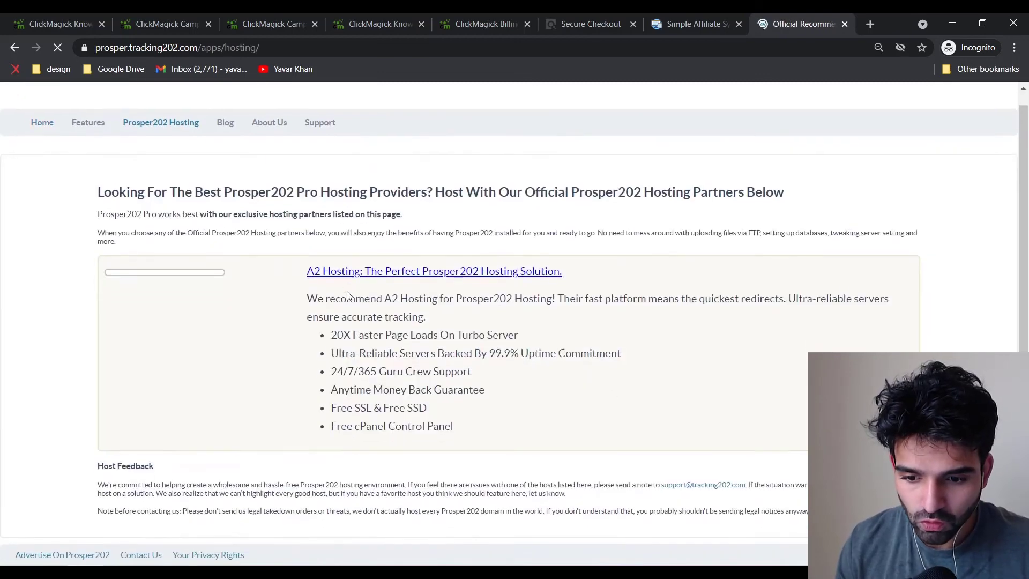
left_click(48, 135)
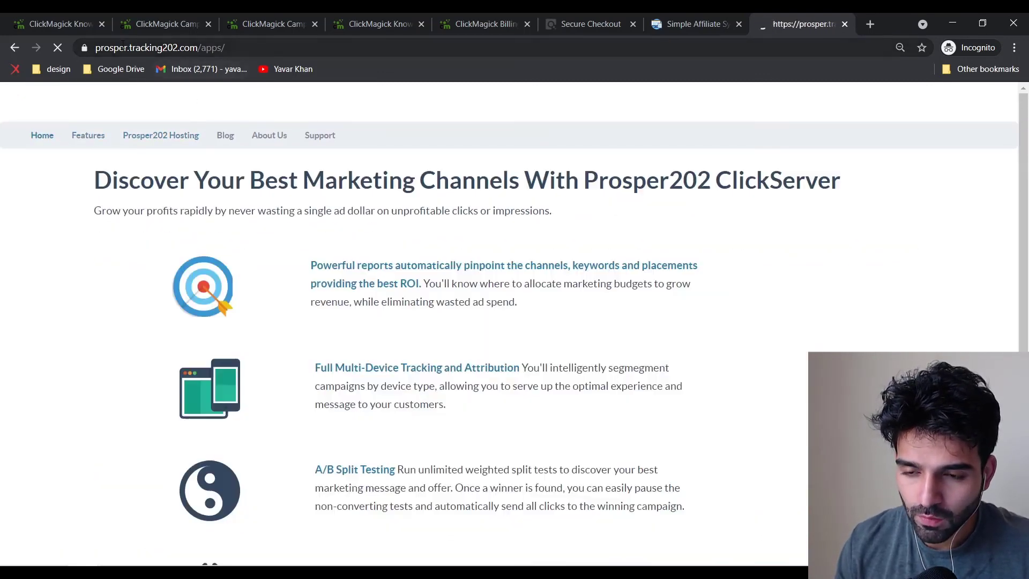
scroll(538, 380, "down", 3)
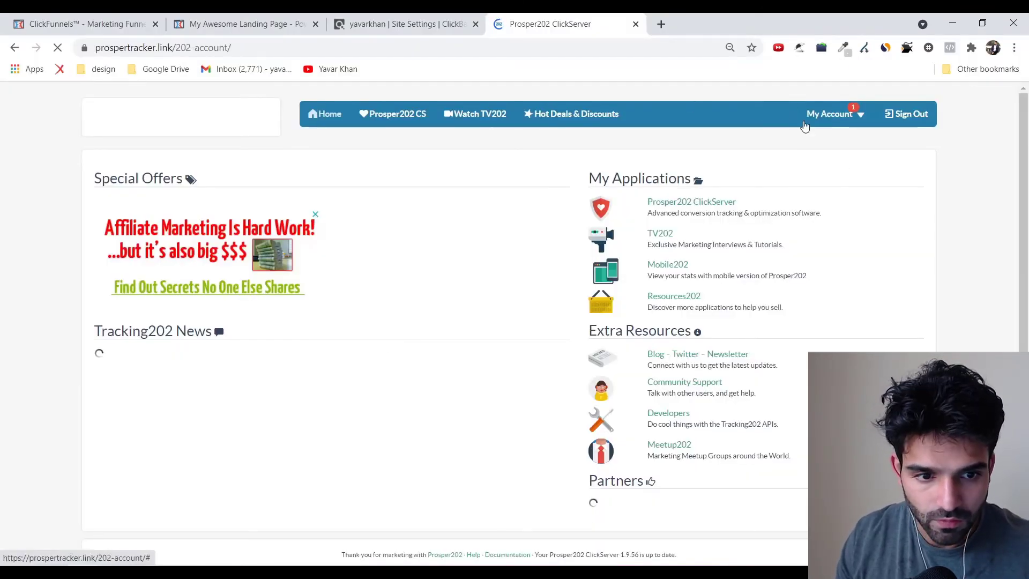
- Open and refresh ClickServer's Account Overview, showing 0 clicks, click throughs and leads for 03/22–03/23/2021
left_click(824, 117)
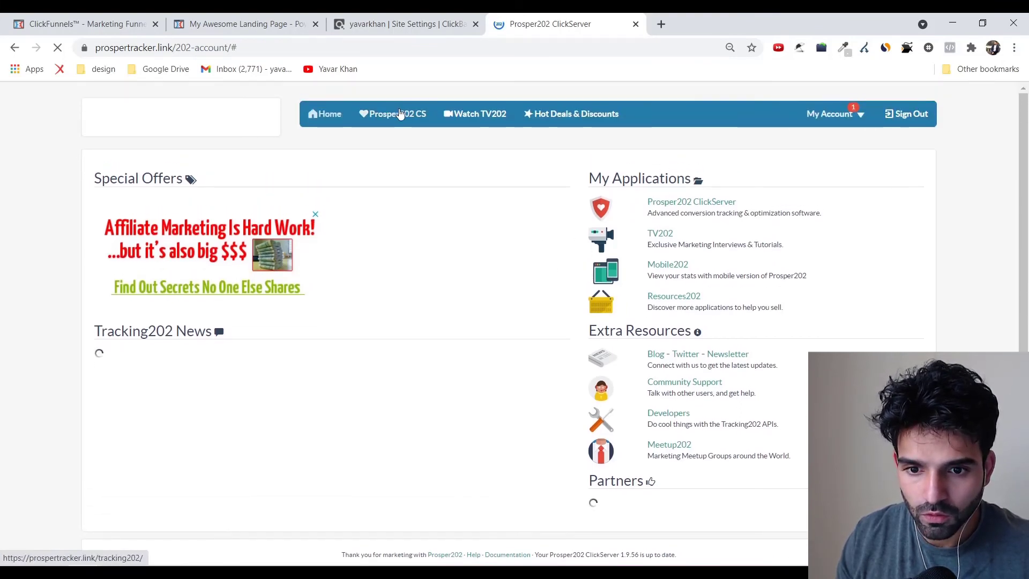
left_click(396, 115)
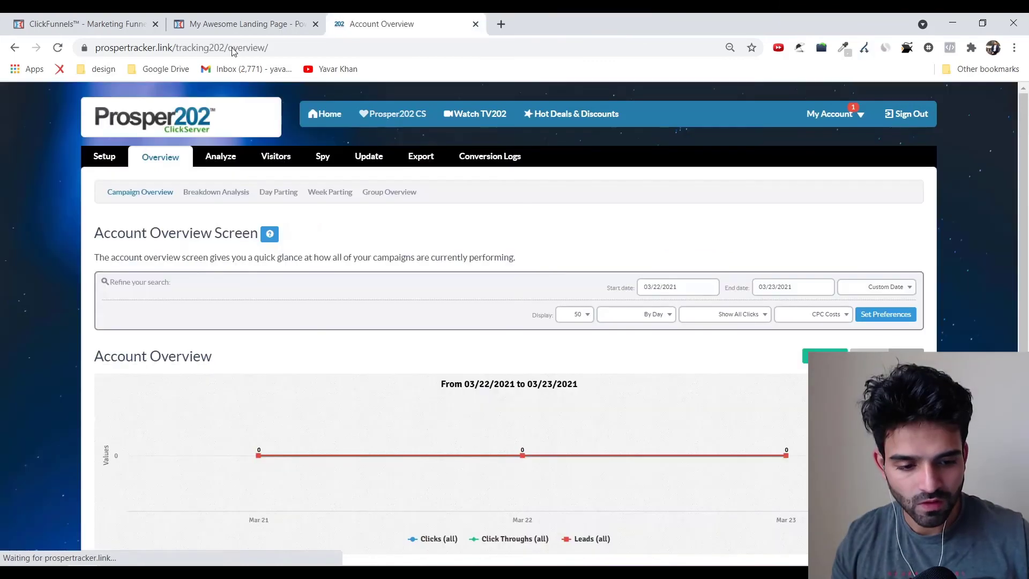
scroll(277, 183, "down", 4)
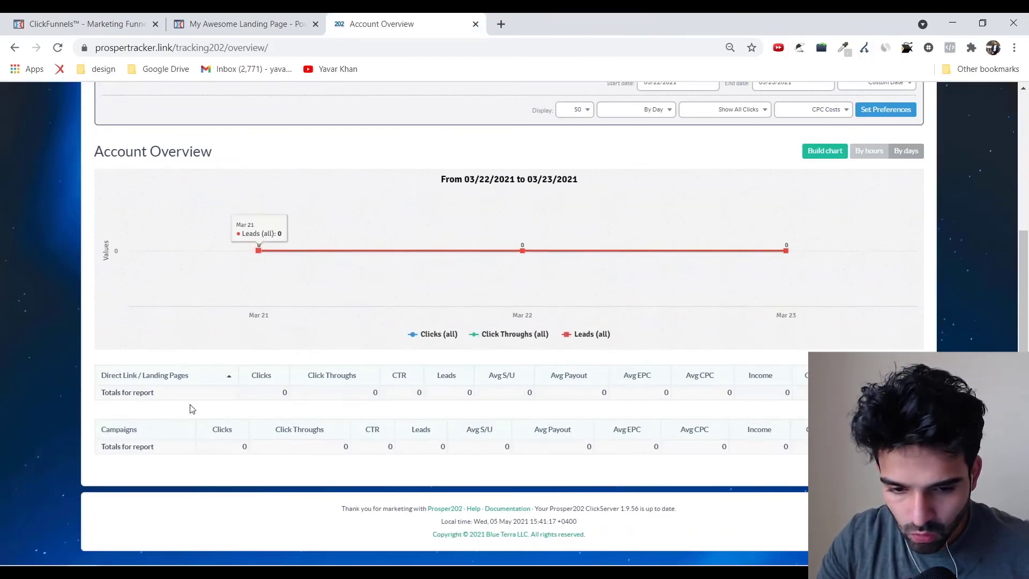
scroll(661, 416, "up", 4)
scroll(586, 395, "down", 4)
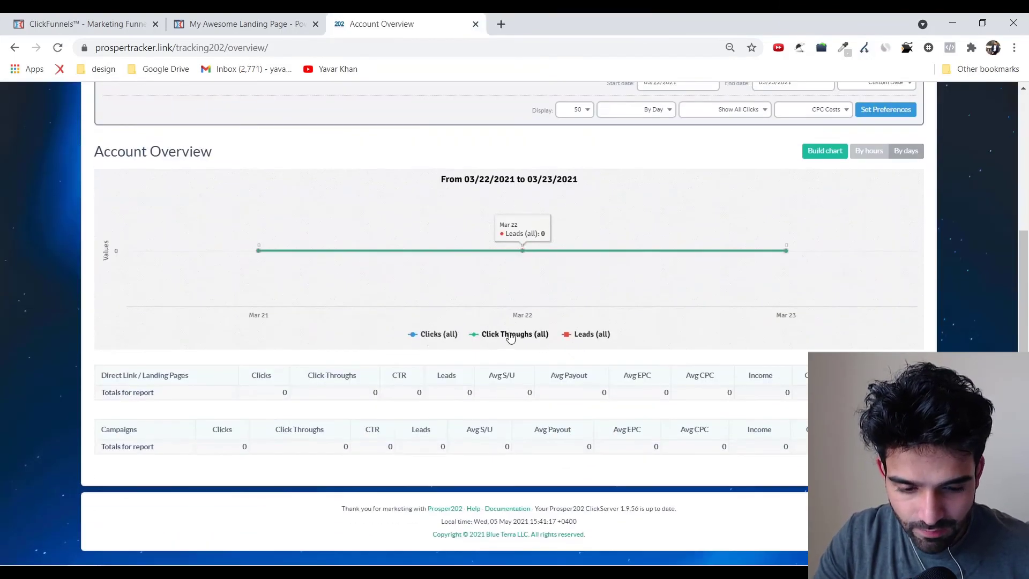
scroll(510, 337, "up", 4)
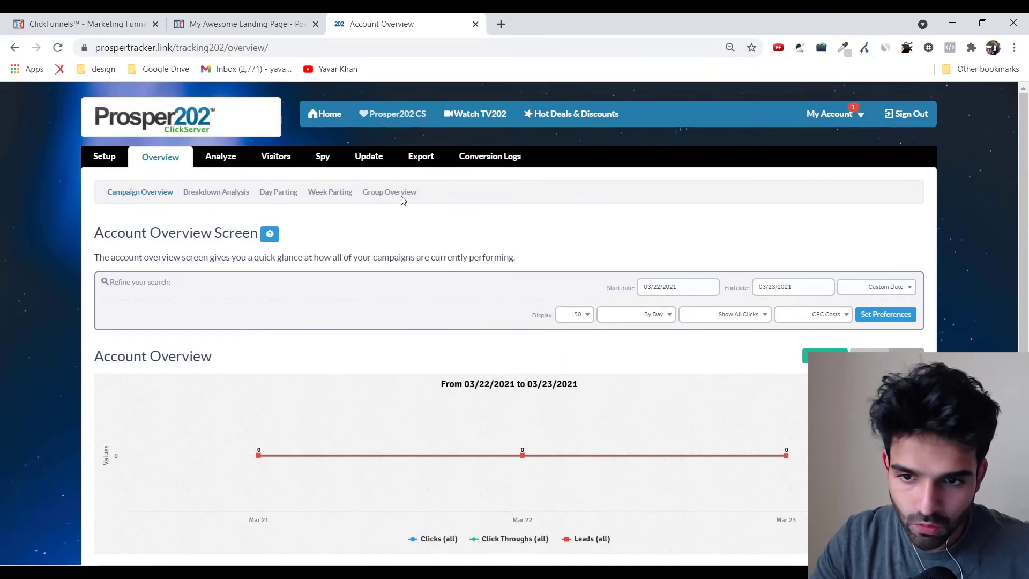
left_click(136, 157)
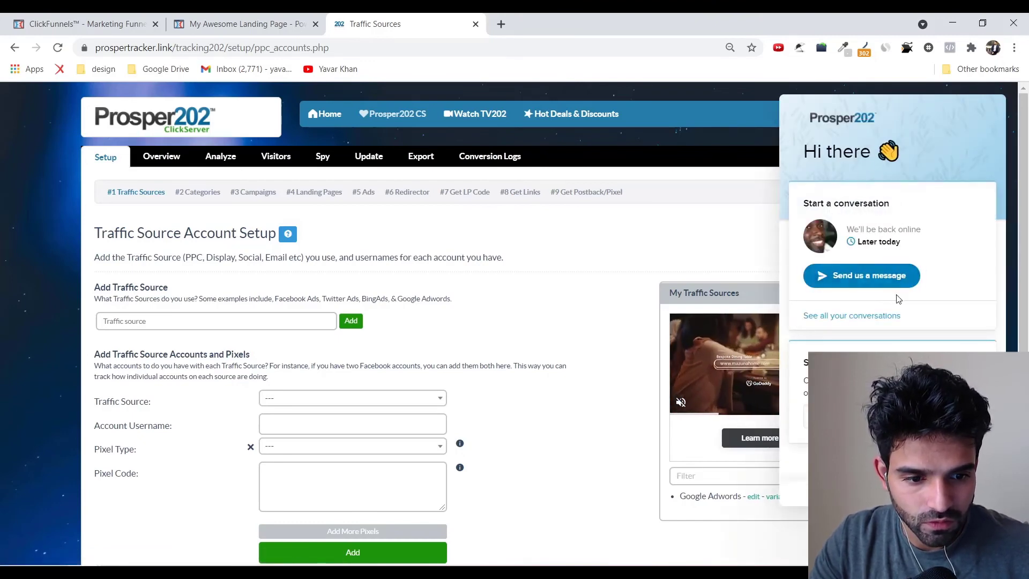
- Browse the support chat widget and reopen the existing support conversation
left_click(879, 317)
scroll(850, 280, "down", 2)
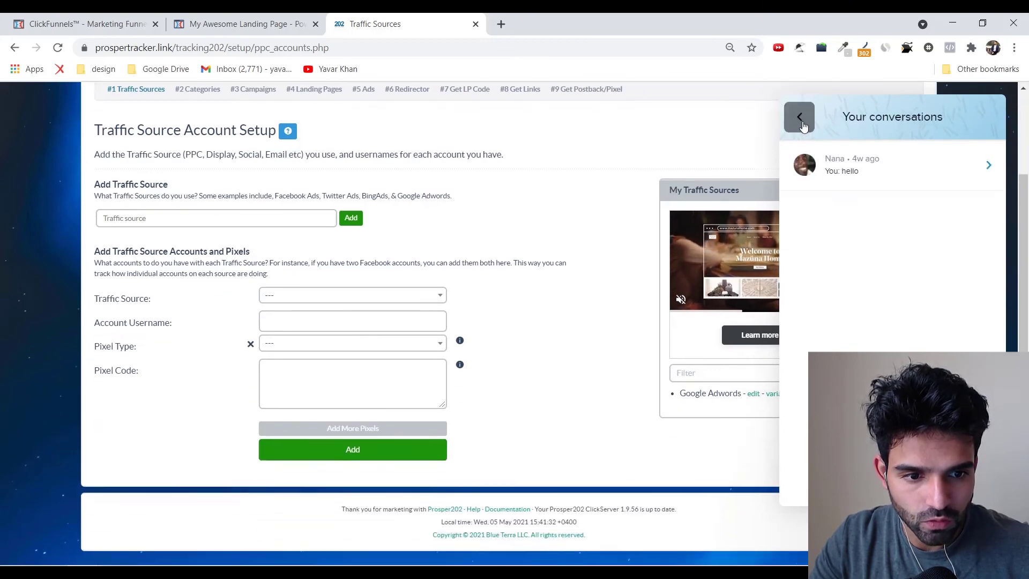
left_click(799, 131)
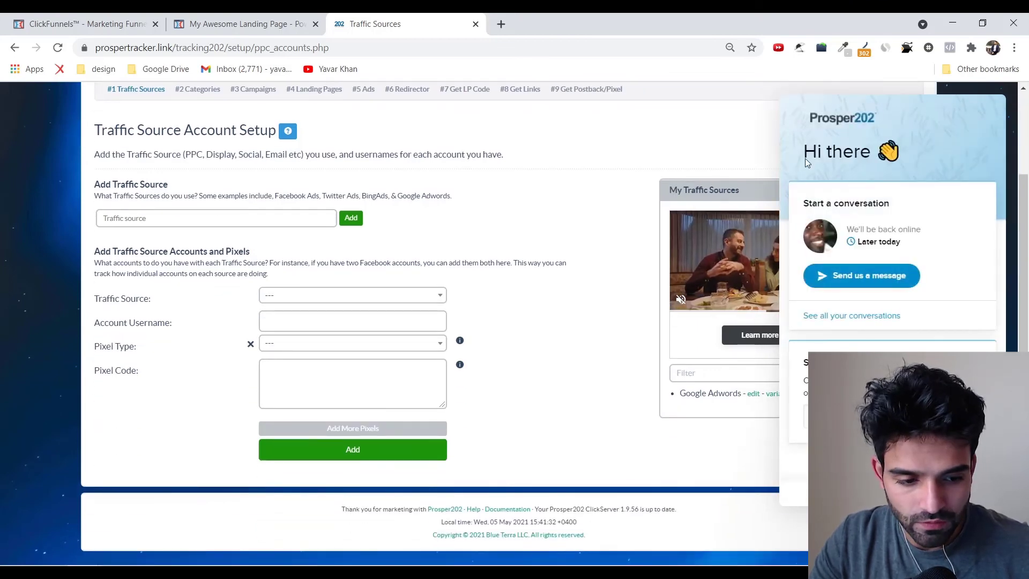
left_click(799, 231)
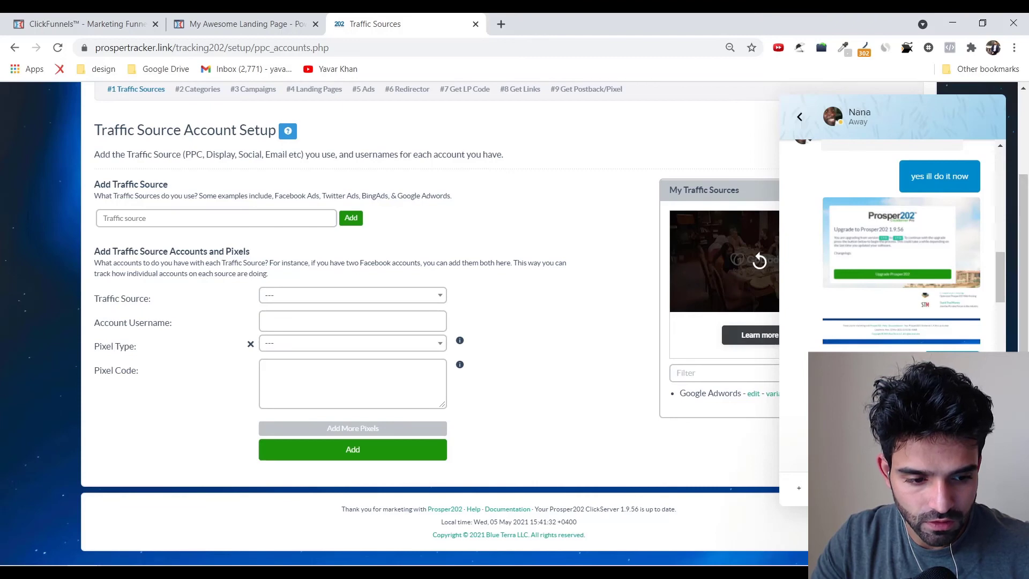
- Set the traffic source to Google Adwords and review its UTM custom variables
scroll(313, 341, "up", 2)
left_click(326, 397)
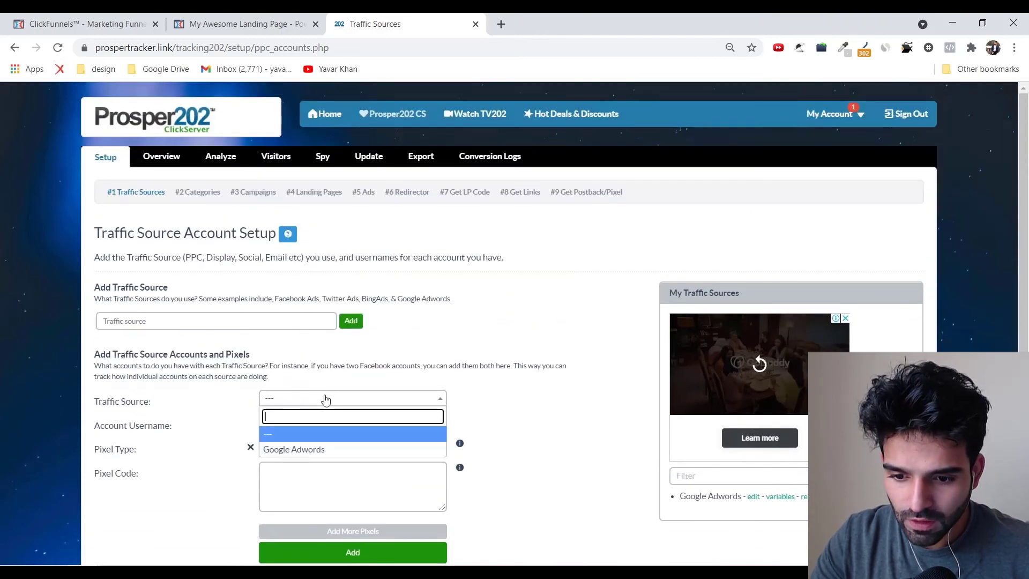
left_click(325, 450)
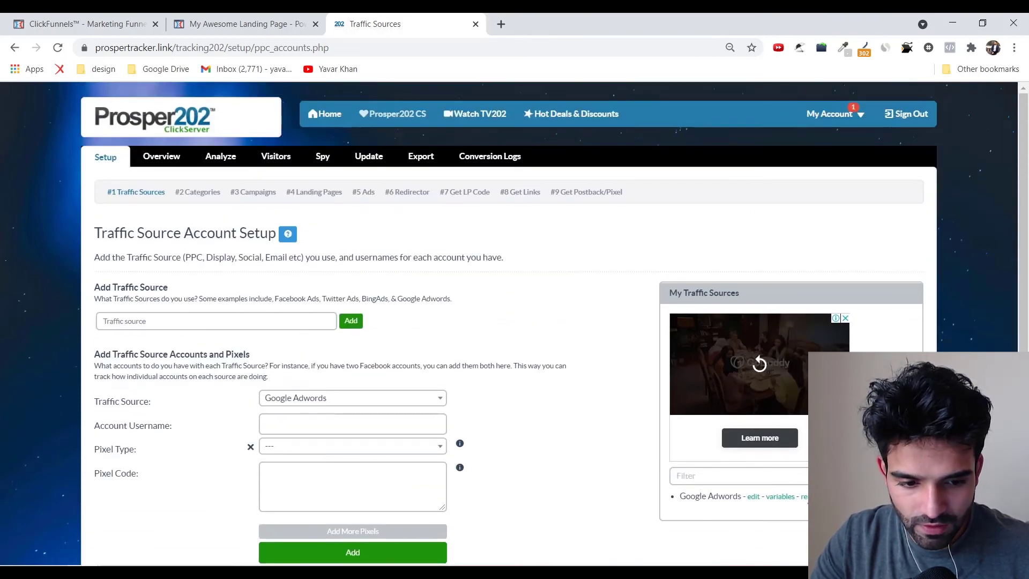
left_click(780, 496)
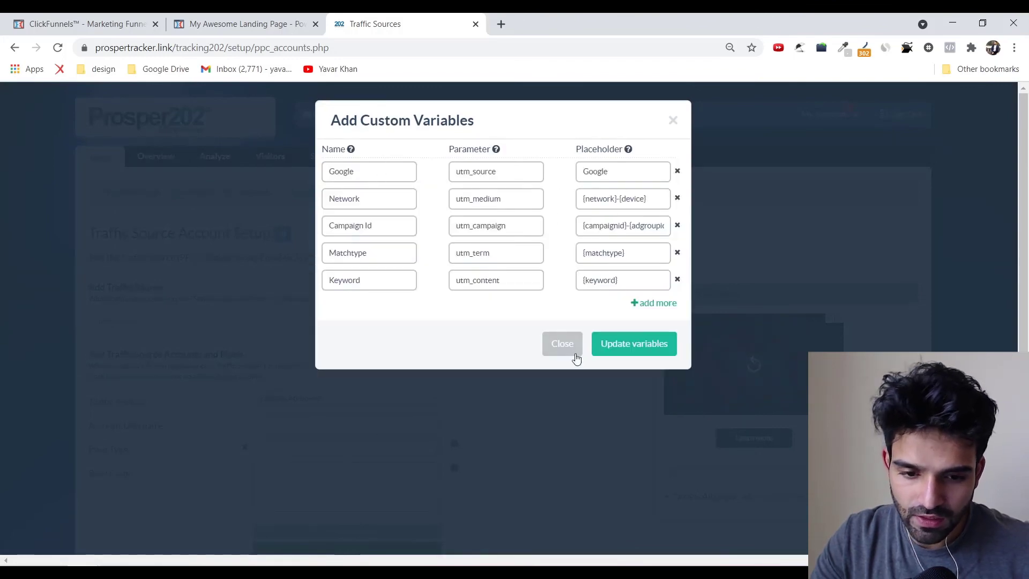
left_click(562, 344)
key("alt+Tab")
key("alt+Tab")
key("alt+Tab")
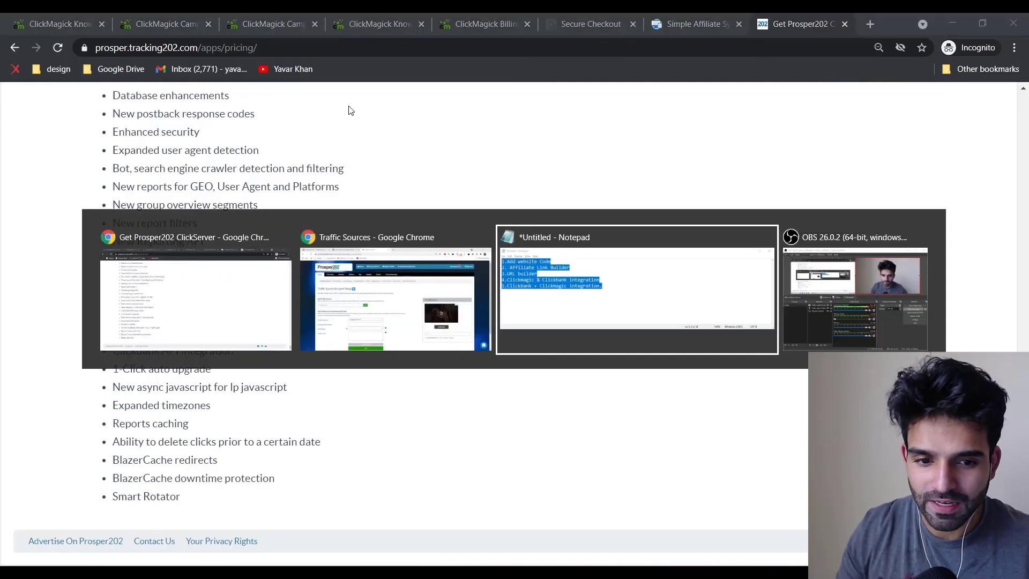
- Return to the ClickMagick campaign stats for supplementsforyou.club
key("Escape")
left_click(337, 20)
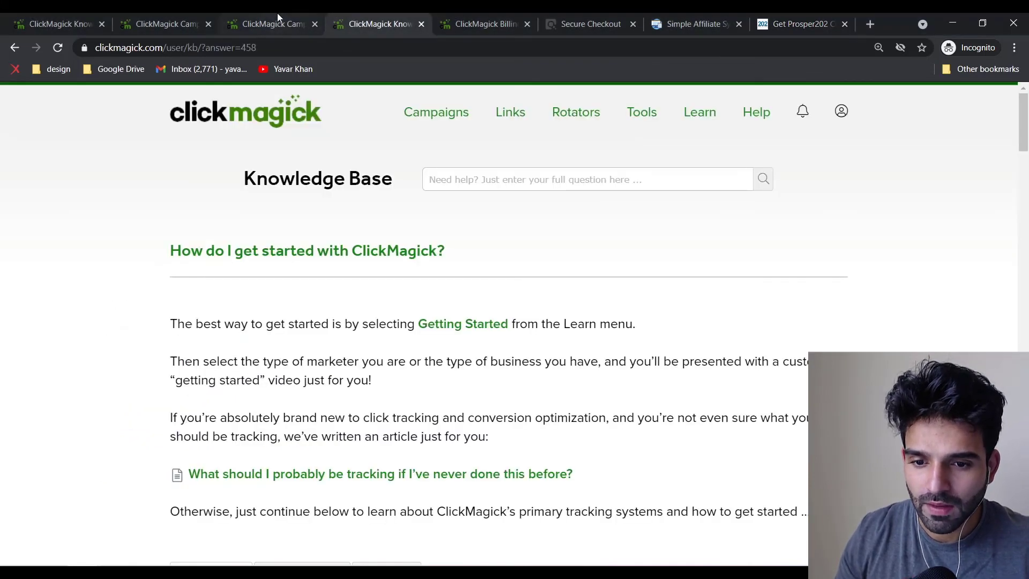
left_click(166, 24)
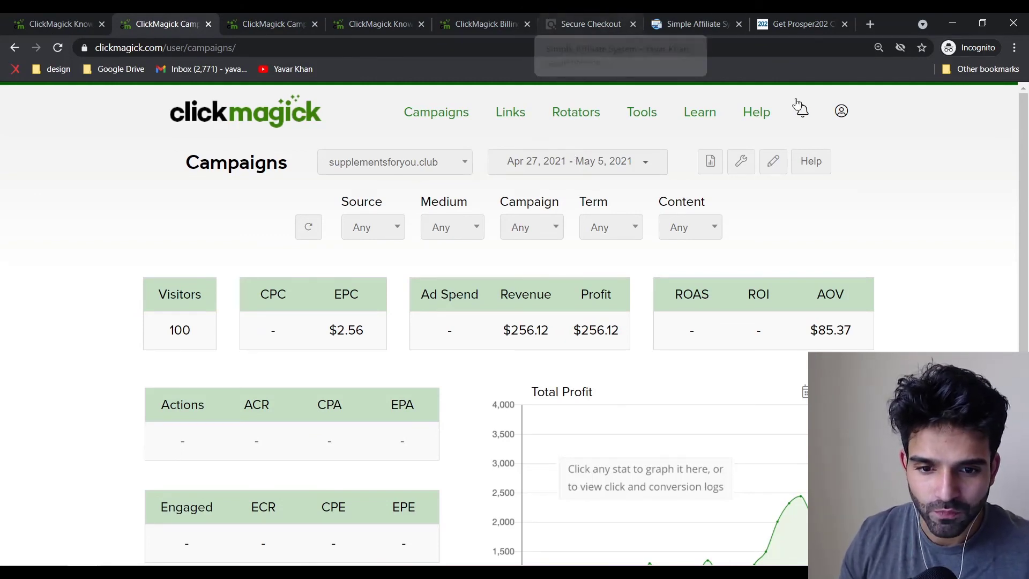
- Check the Apr 27 – May 5, 2021 range and highlight the $256.12 profit, then move to Simple Affiliate System
left_click(645, 163)
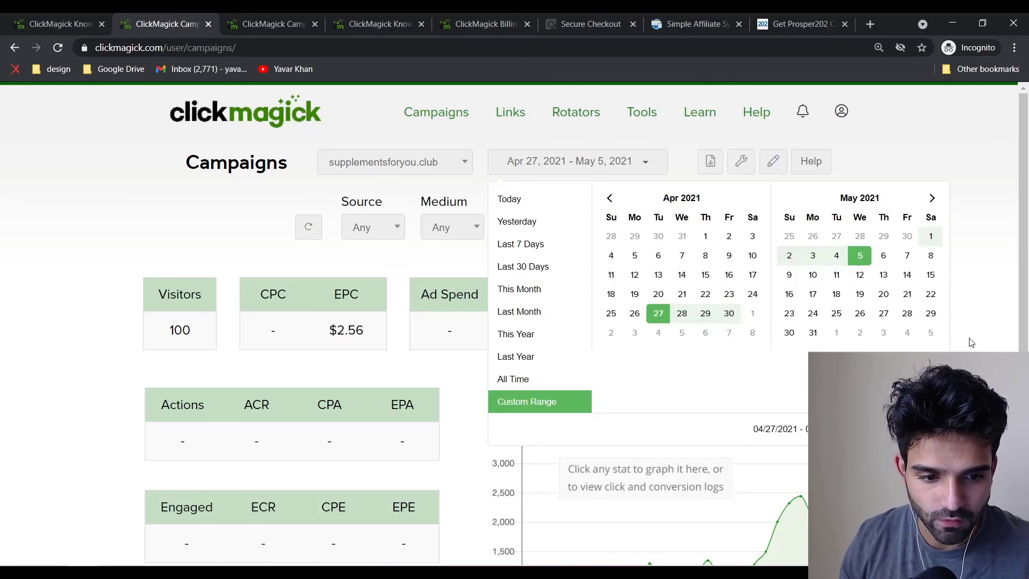
left_click(585, 343)
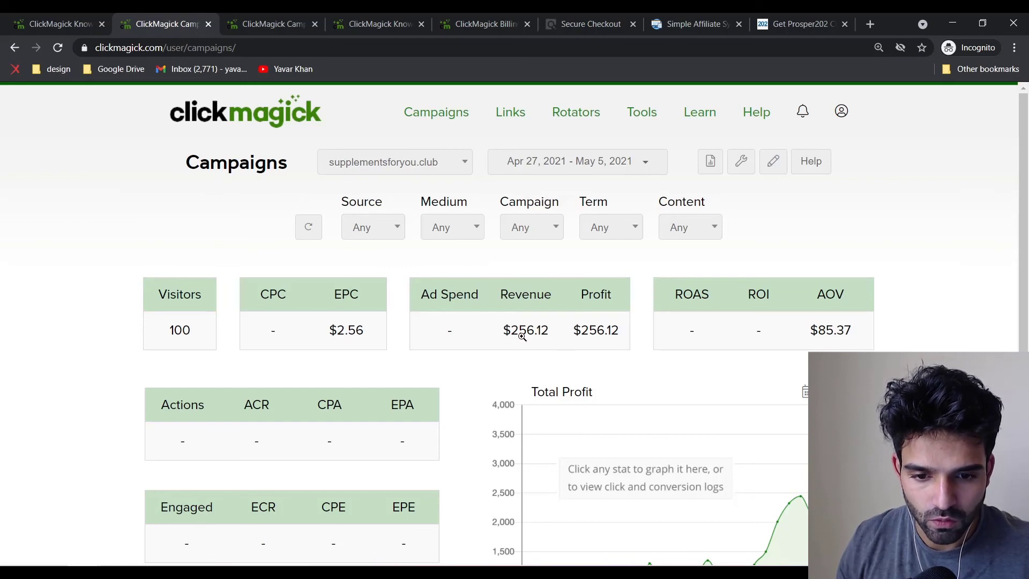
mouse_move(591, 334)
left_mouse_down()
mouse_move(627, 340)
mouse_move(578, 329)
left_mouse_up()
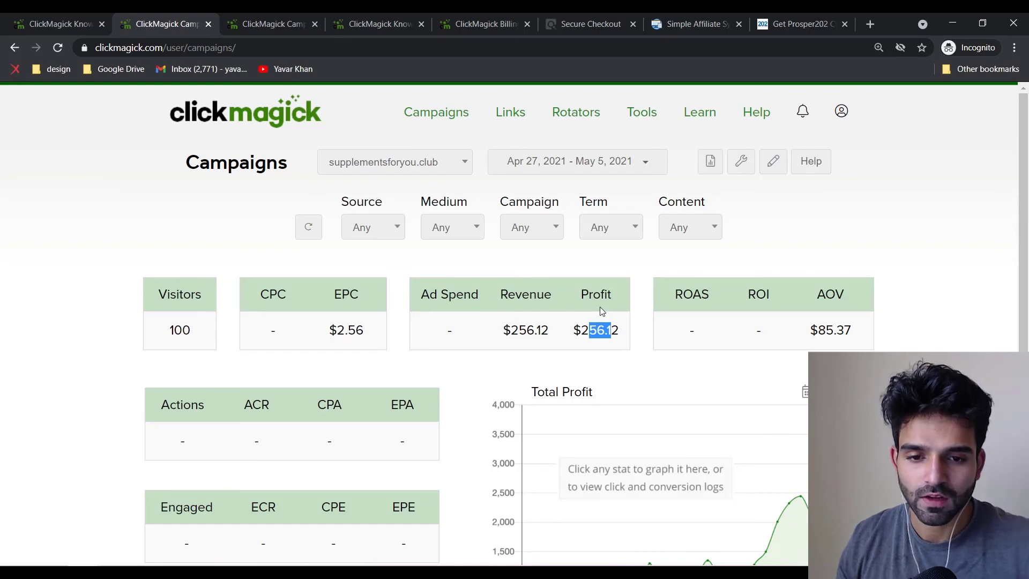
left_click(793, 20)
left_click(729, 17)
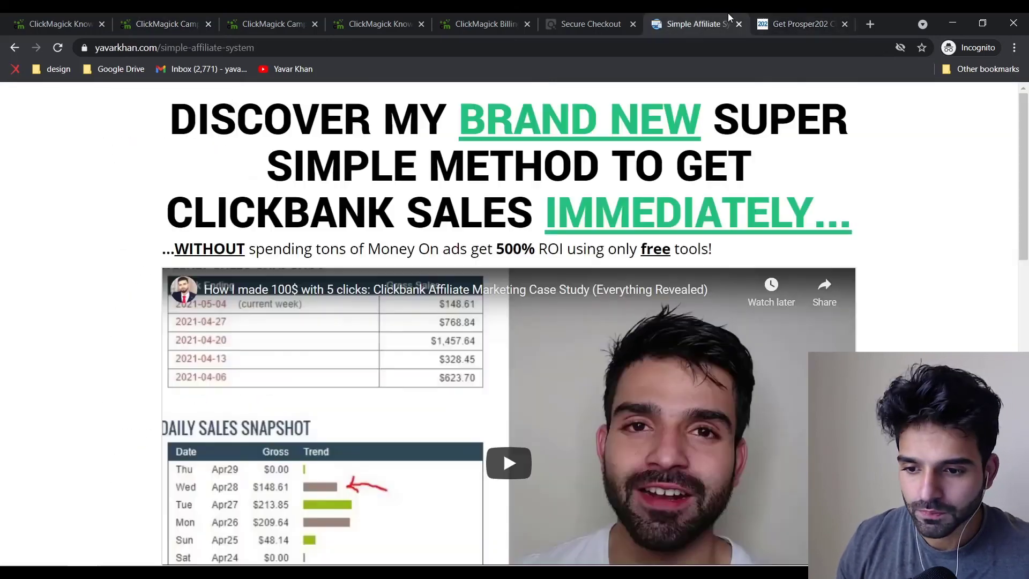
- Skim the Simple Affiliate System sales page, then go back via Affiliate Link Builder to the campaign stats
scroll(381, 328, "down", 5)
scroll(381, 328, "up", 5)
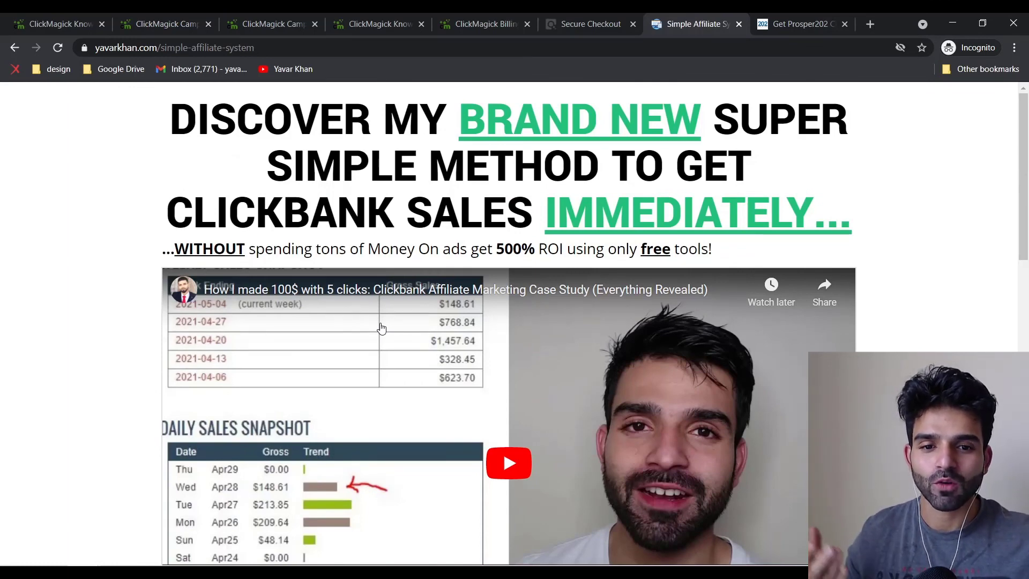
scroll(381, 327, "down", 3)
scroll(338, 298, "up", 3)
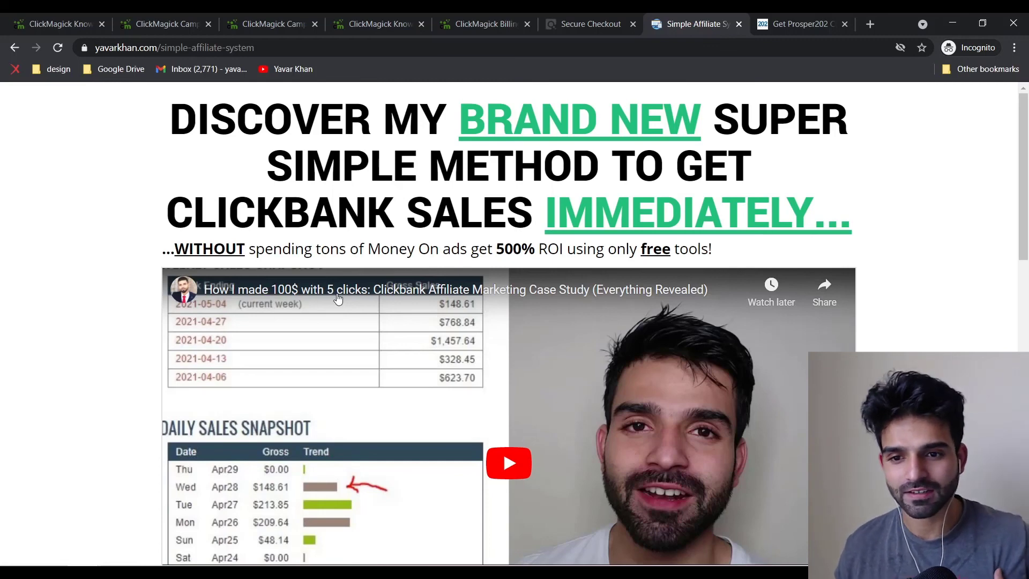
left_click(286, 20)
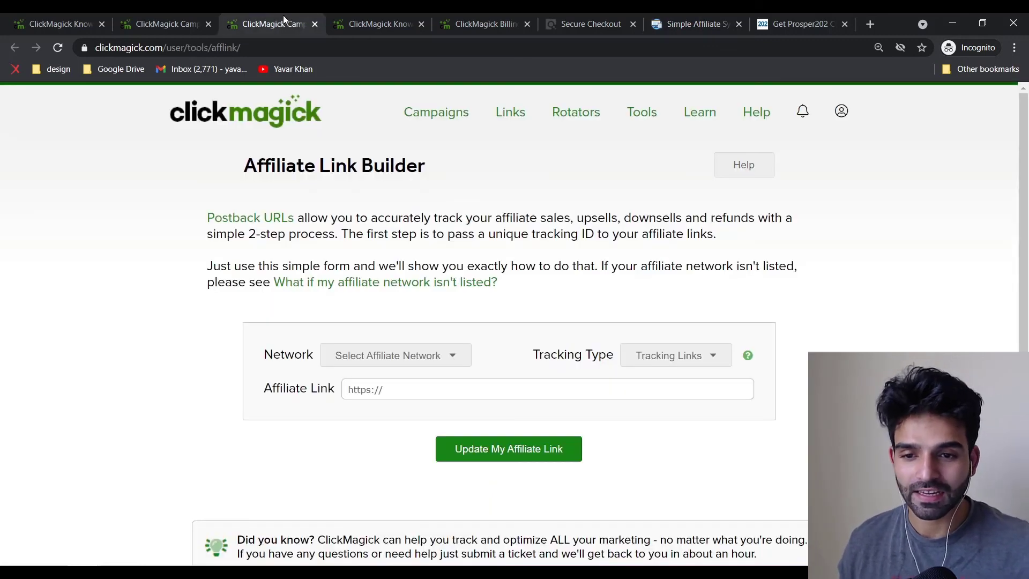
key("ctrl+shift+Tab")
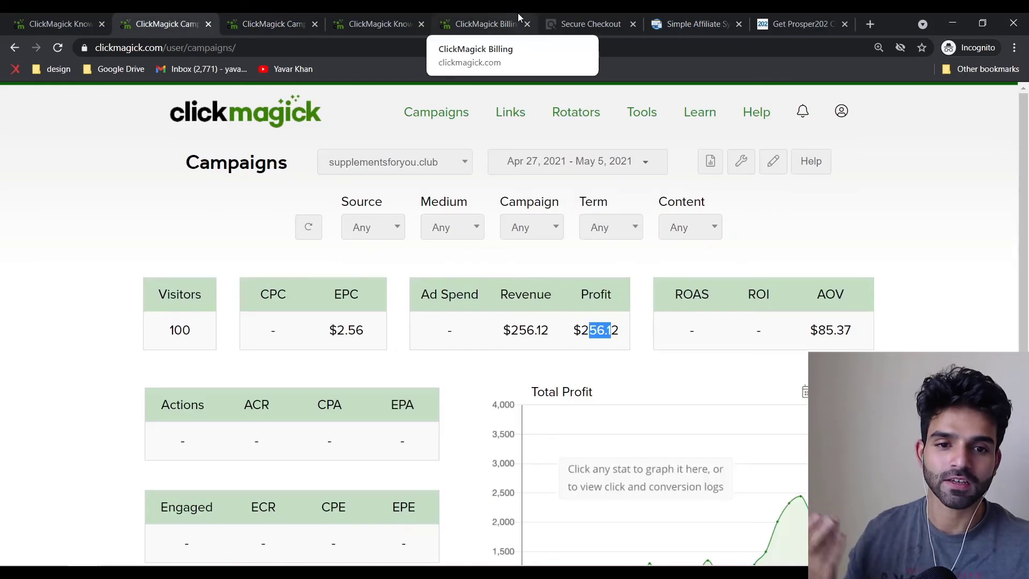